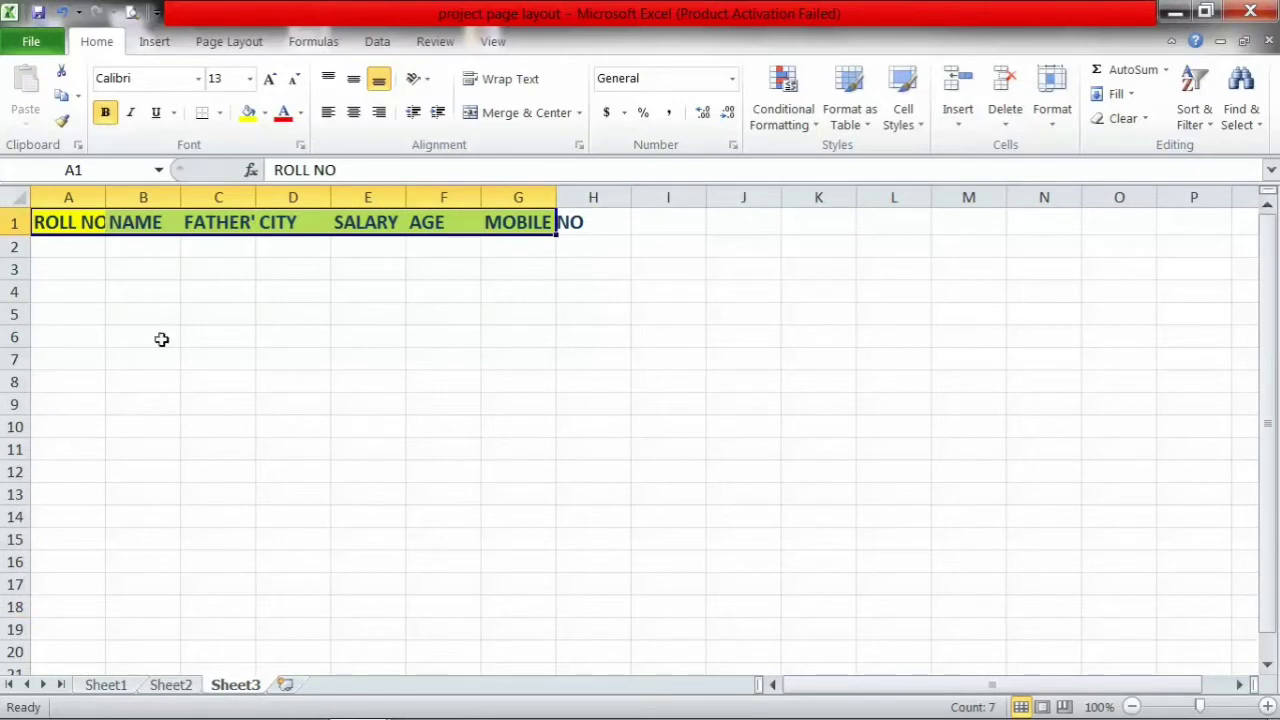
# - Autofit columns C and A on Sheet3 to the width of their FATHER'S NAME and ROLL NO headers
pyautogui.doubleClick(255, 199)
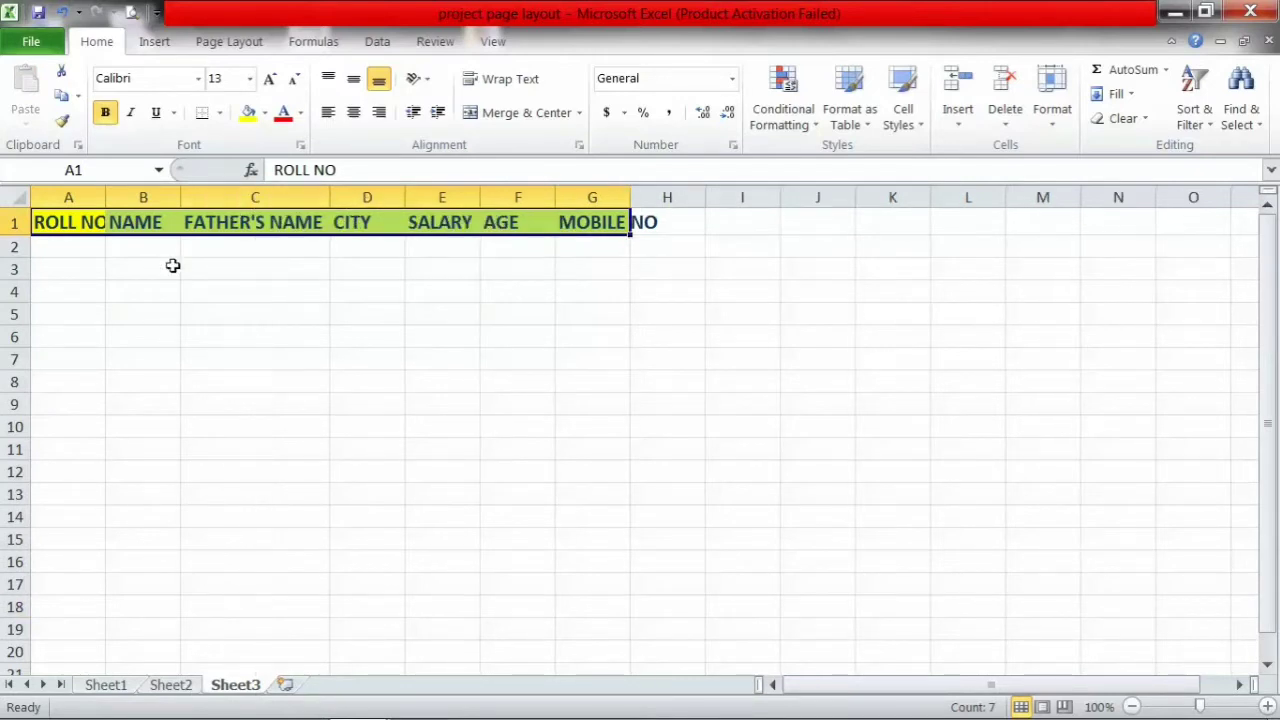
pyautogui.click(160, 288)
pyautogui.doubleClick(105, 189)
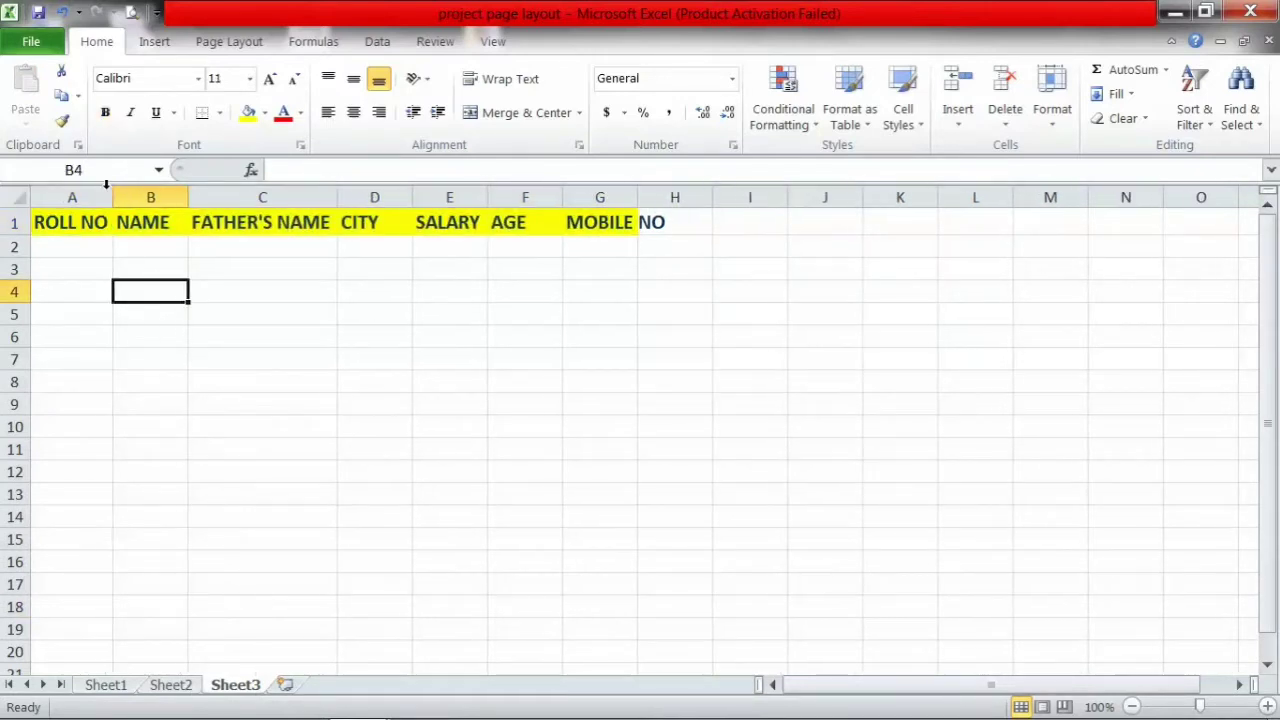
# - Copy the roll numbers from Sheet2 cells A3, A5, A7, A8, A10, A11, A13 and A15 into Sheet3 starting at A2
pyautogui.click(93, 242)
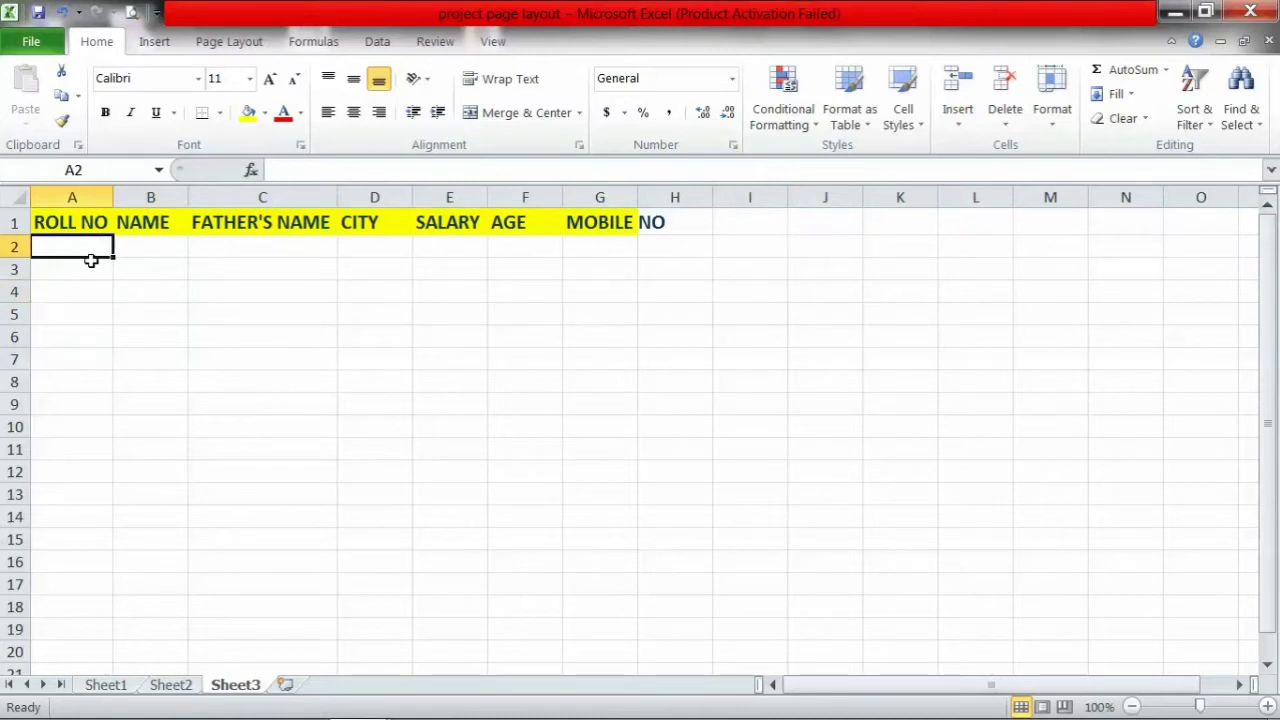
pyautogui.click(170, 685)
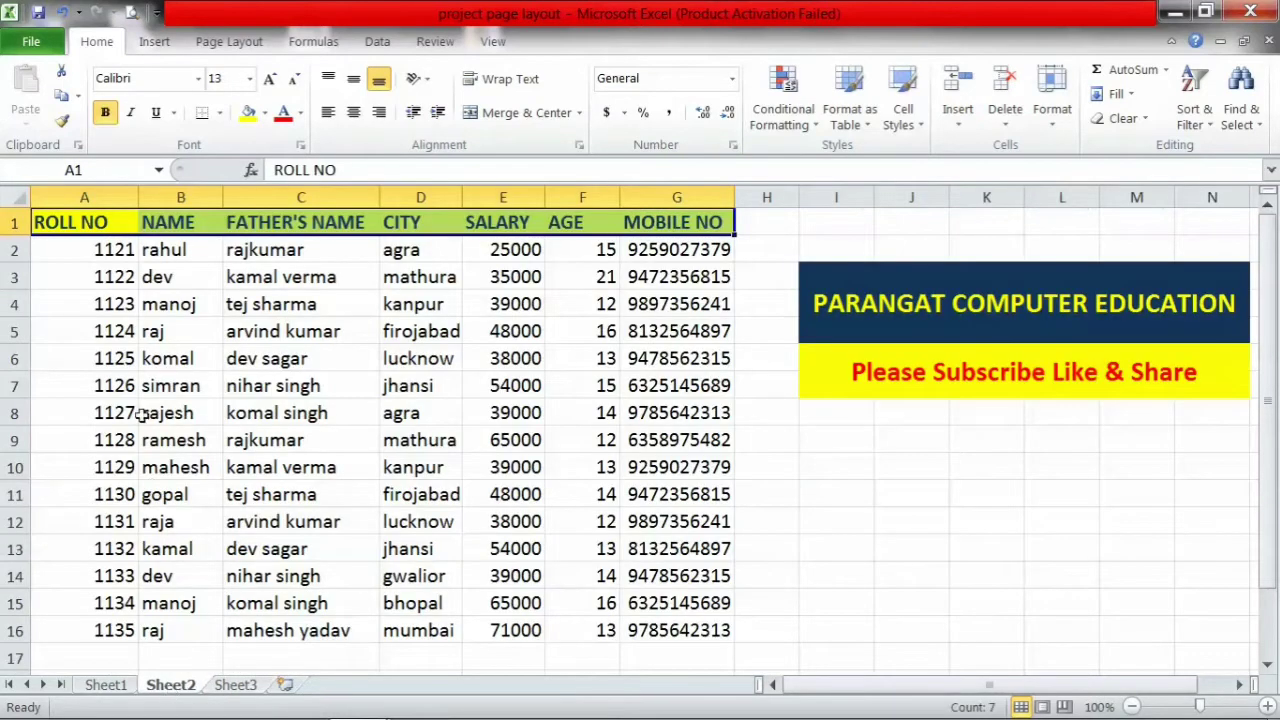
pyautogui.click(100, 285)
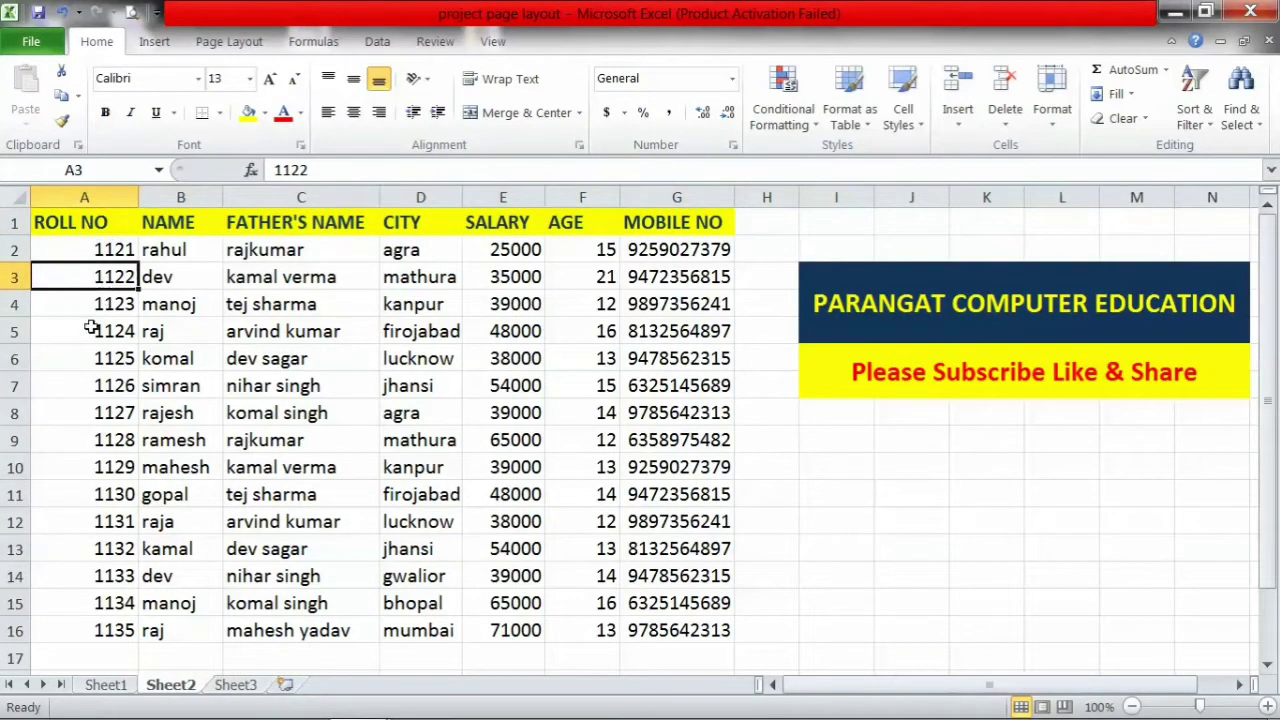
pyautogui.keyDown('ctrl'); pyautogui.click(93, 331); pyautogui.keyUp('ctrl')
pyautogui.keyDown('ctrl'); pyautogui.click(87, 389); pyautogui.keyUp('ctrl')
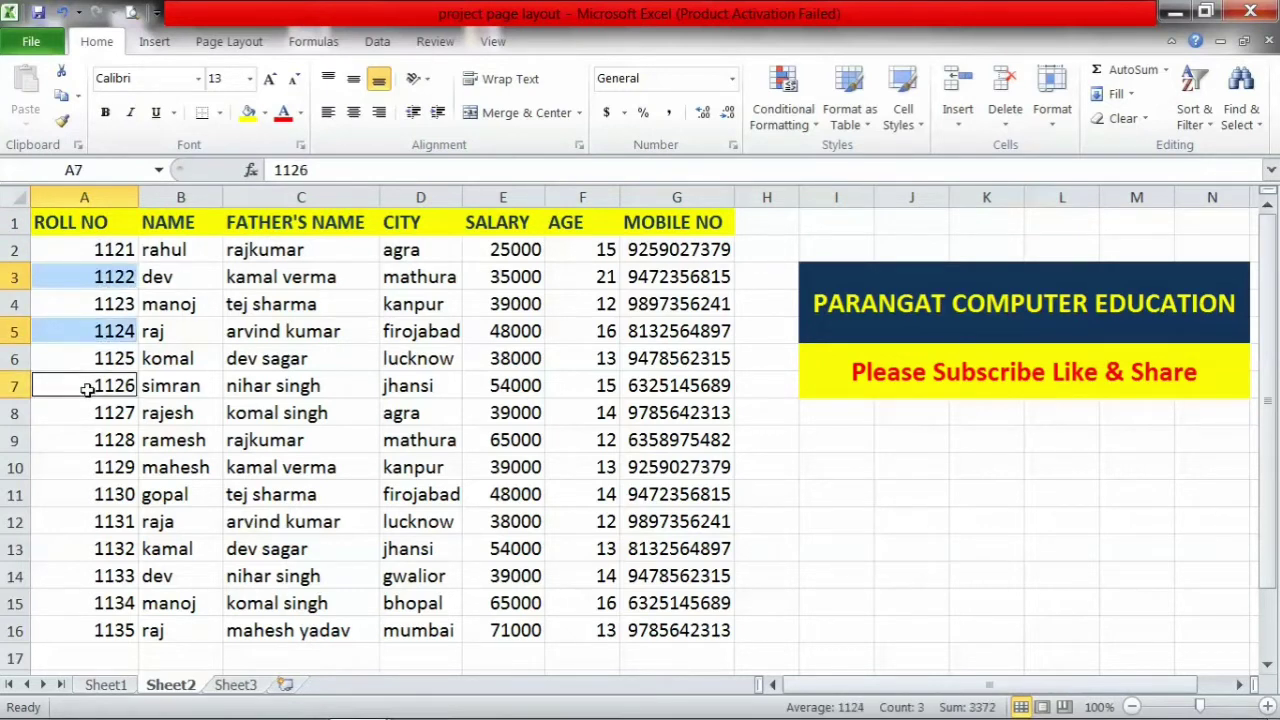
pyautogui.keyDown('ctrl'); pyautogui.click(87, 416); pyautogui.keyUp('ctrl')
pyautogui.keyDown('ctrl'); pyautogui.click(85, 467); pyautogui.keyUp('ctrl')
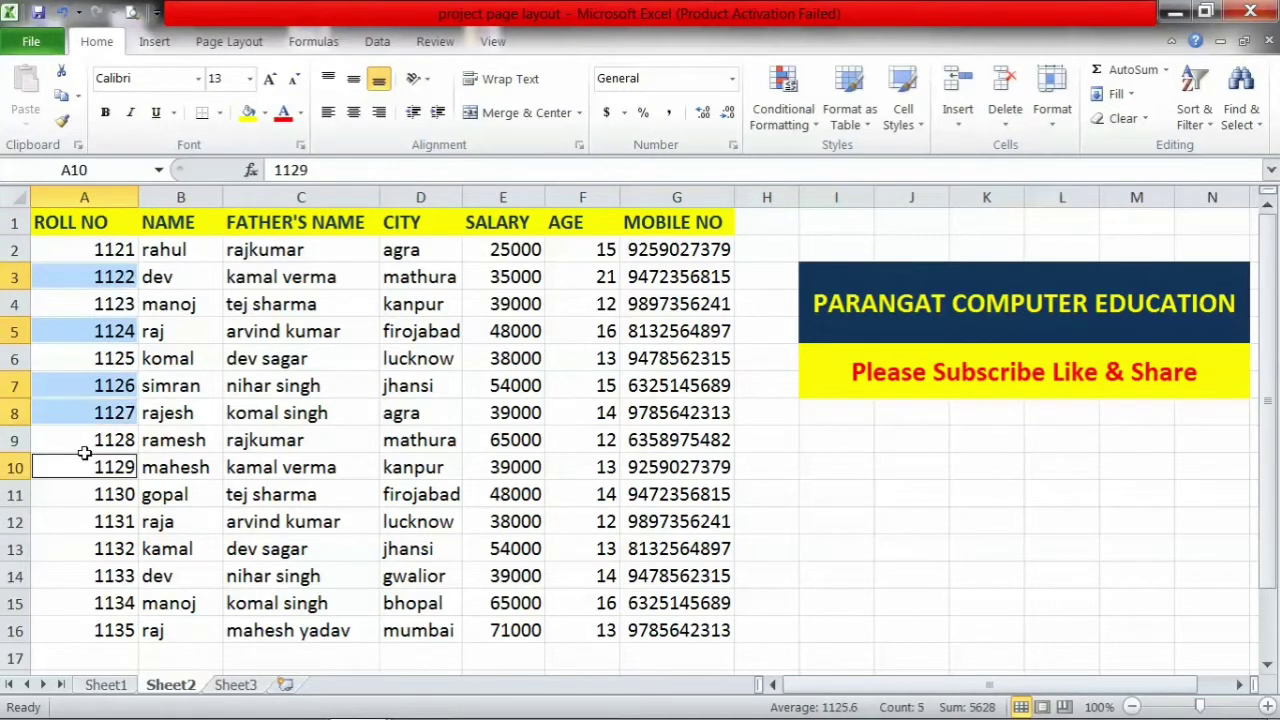
pyautogui.keyDown('ctrl'); pyautogui.click(85, 494); pyautogui.keyUp('ctrl')
pyautogui.keyDown('ctrl'); pyautogui.click(90, 552); pyautogui.keyUp('ctrl')
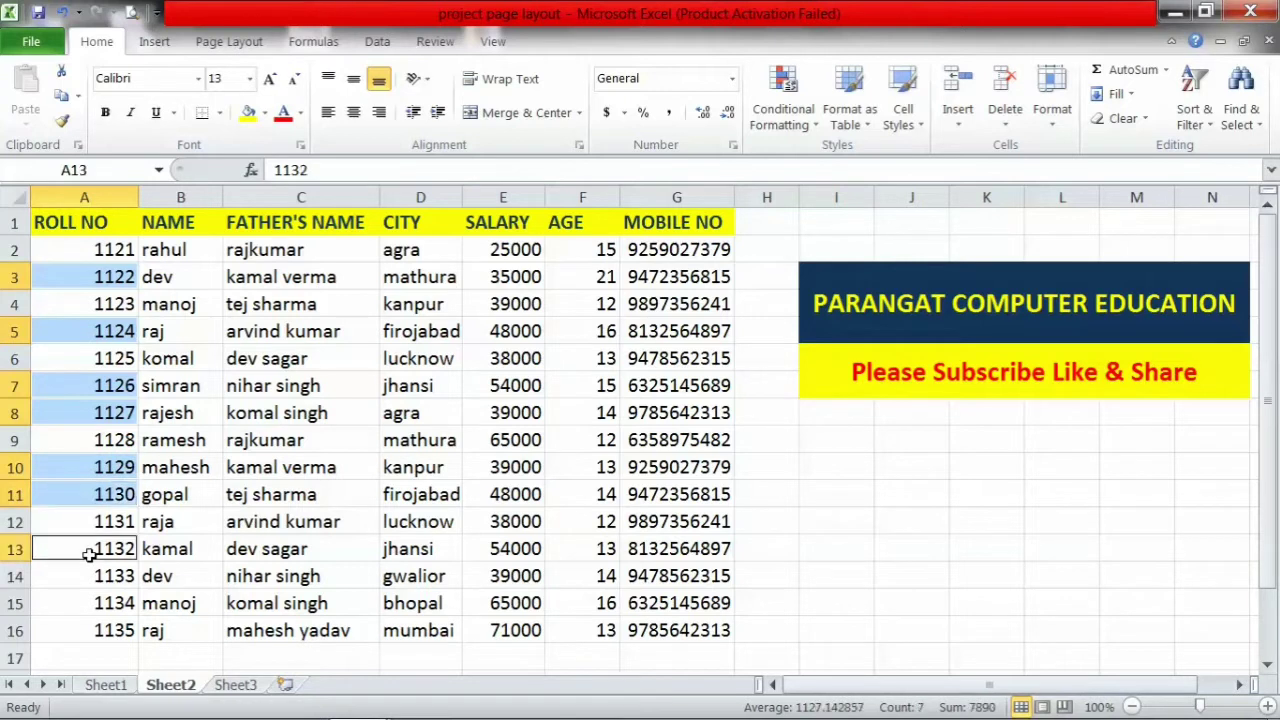
pyautogui.keyDown('ctrl'); pyautogui.click(89, 603); pyautogui.keyUp('ctrl')
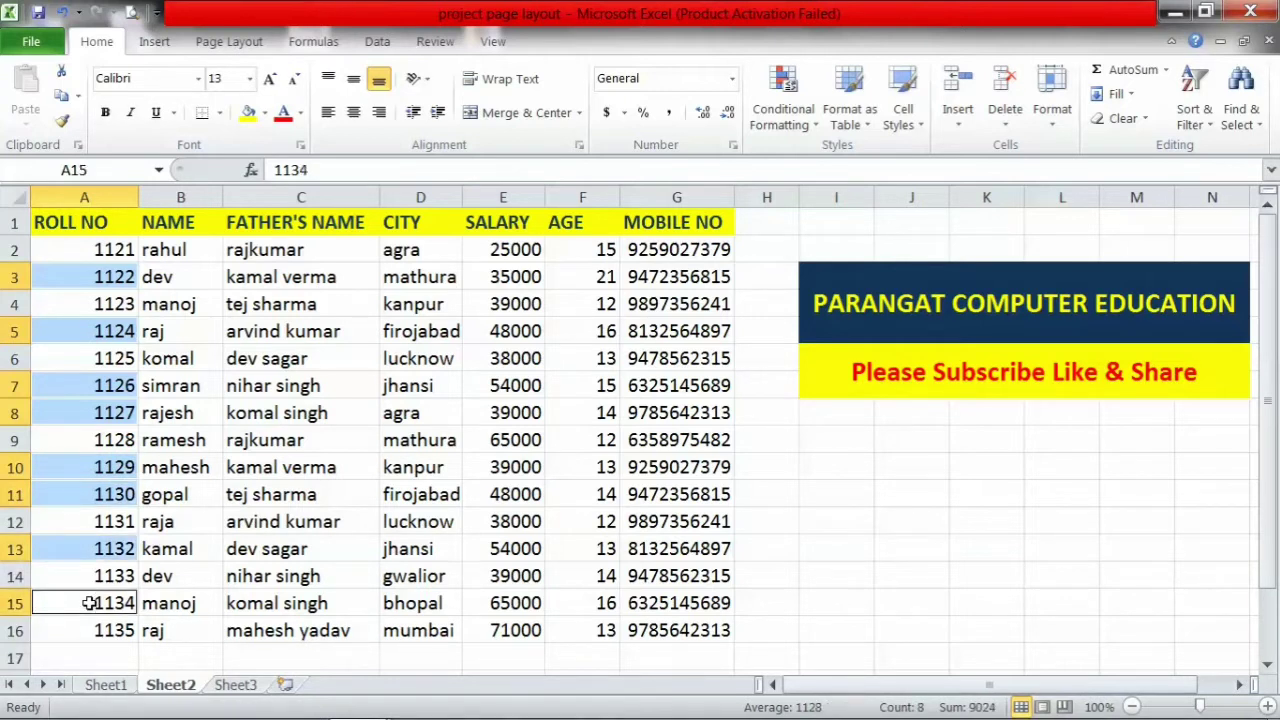
pyautogui.hotkey('ctrl', 'c')
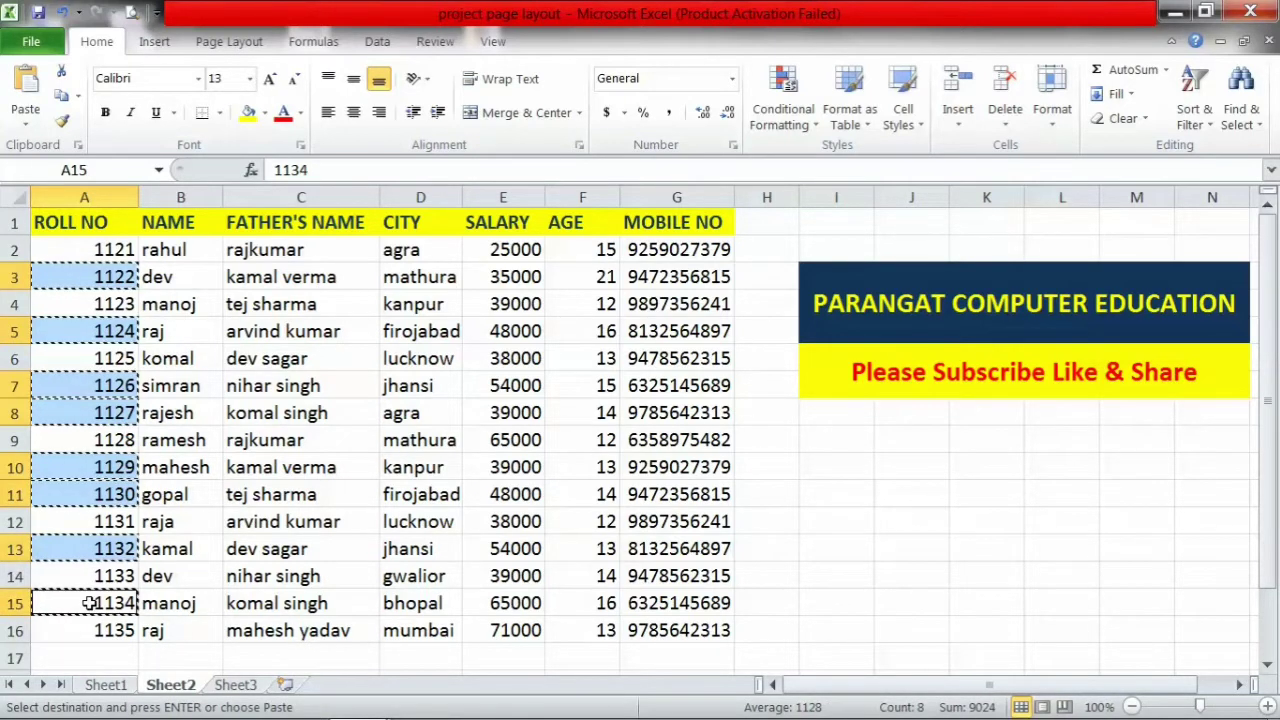
pyautogui.click(226, 688)
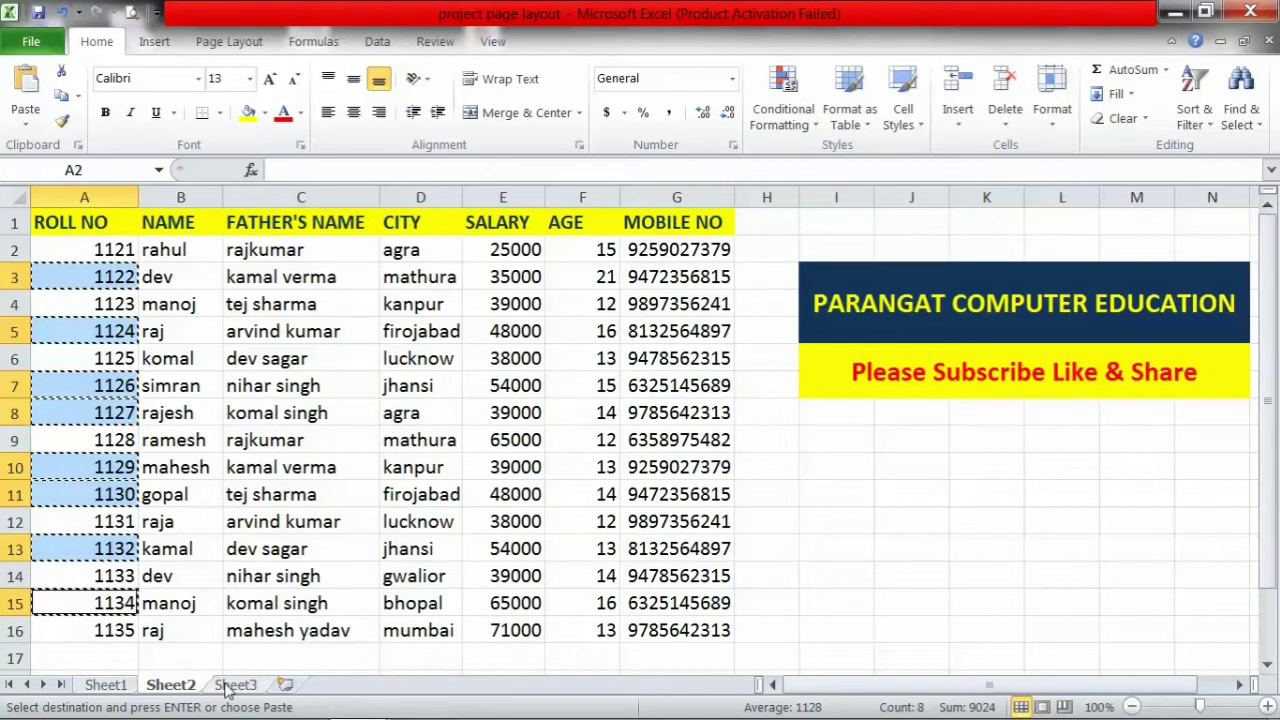
pyautogui.press('Return')
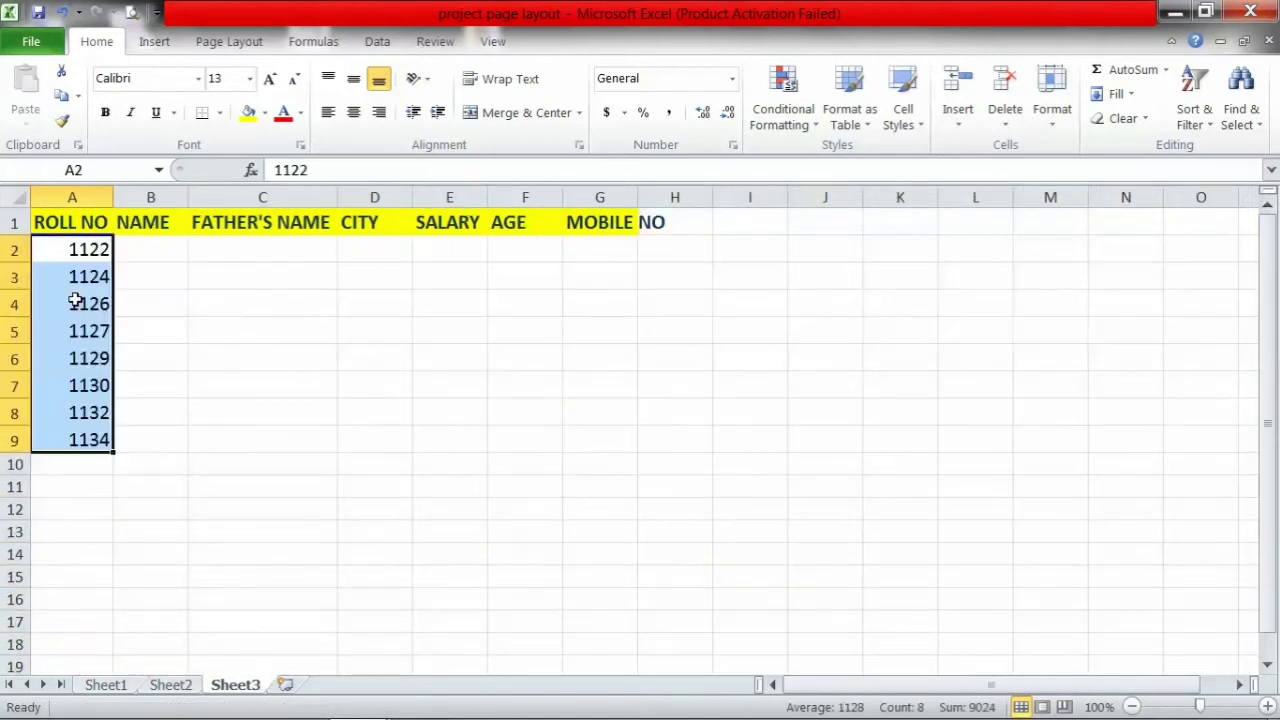
pyautogui.click(243, 384)
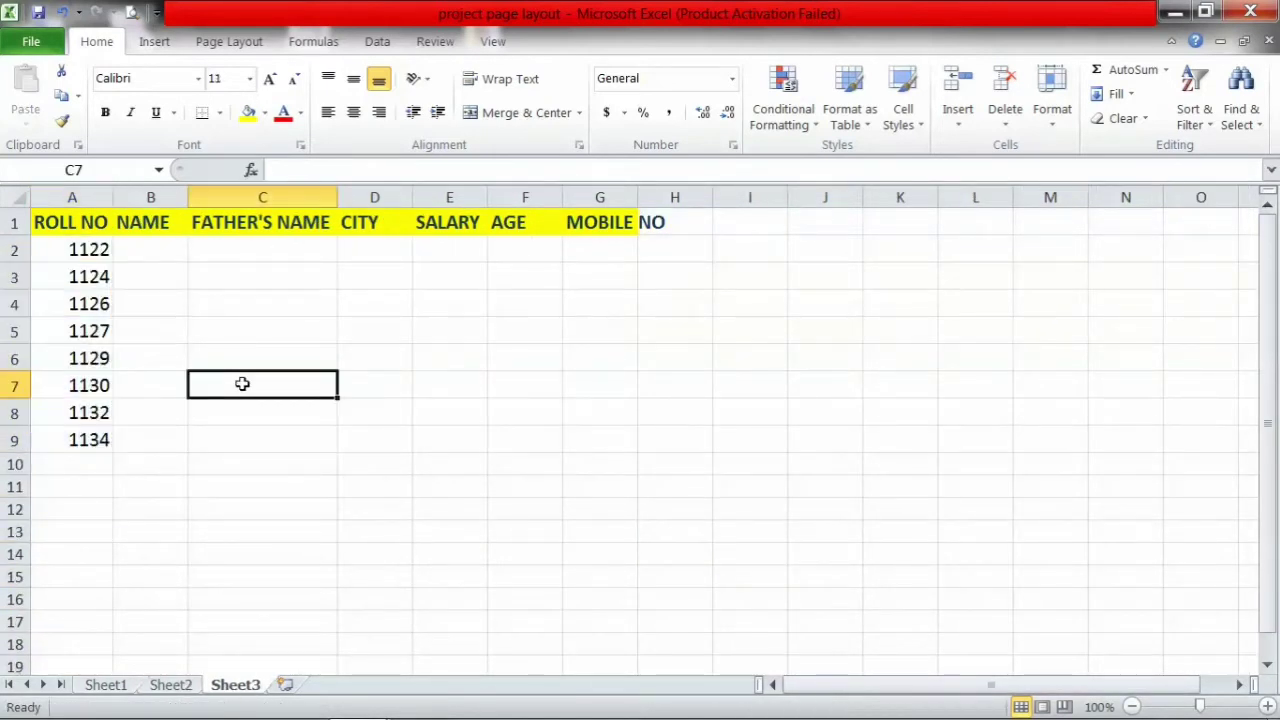
pyautogui.click(170, 686)
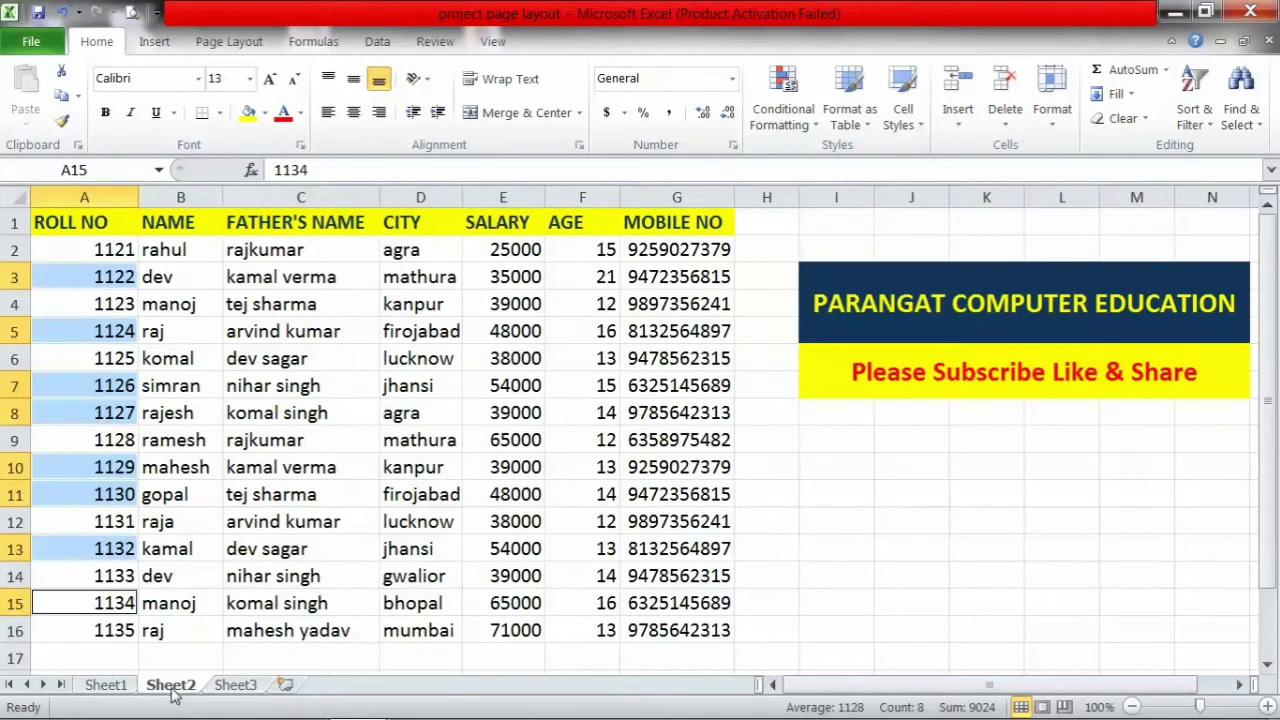
pyautogui.click(242, 688)
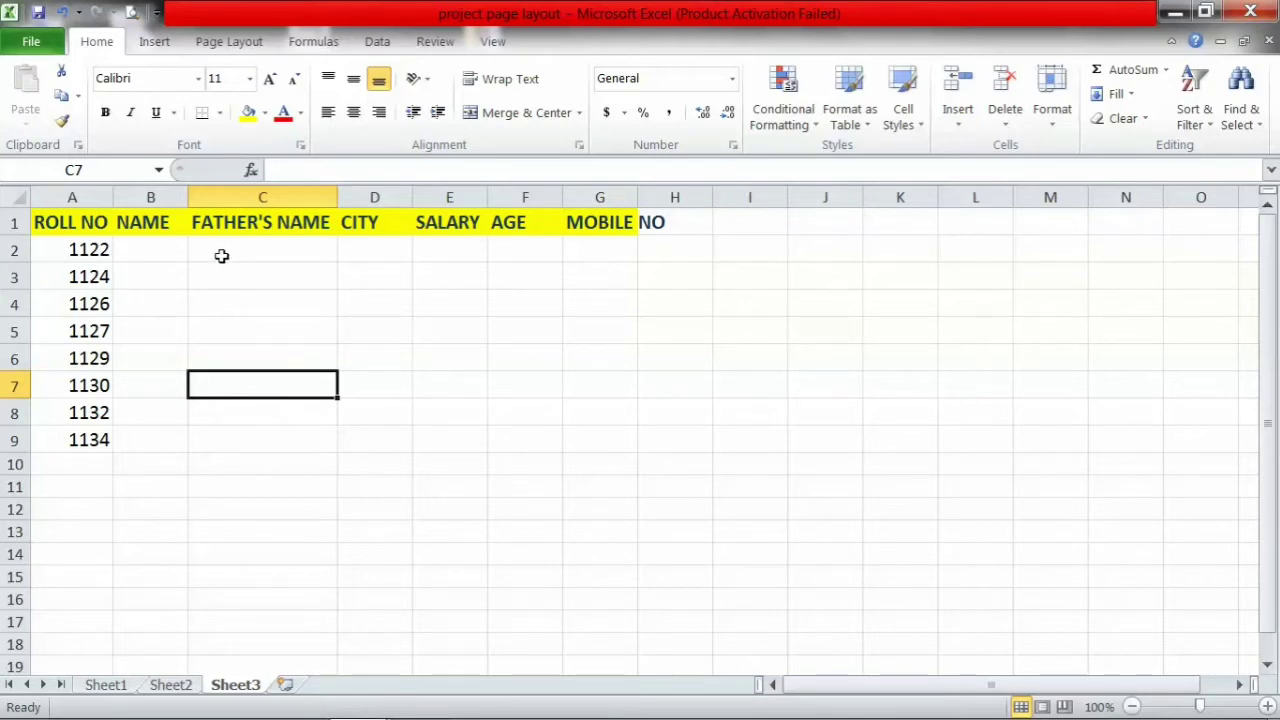
# - Insert the VLOOKUP function into cell E2 under SALARY, choosing it from the All category of functions
pyautogui.click(447, 249)
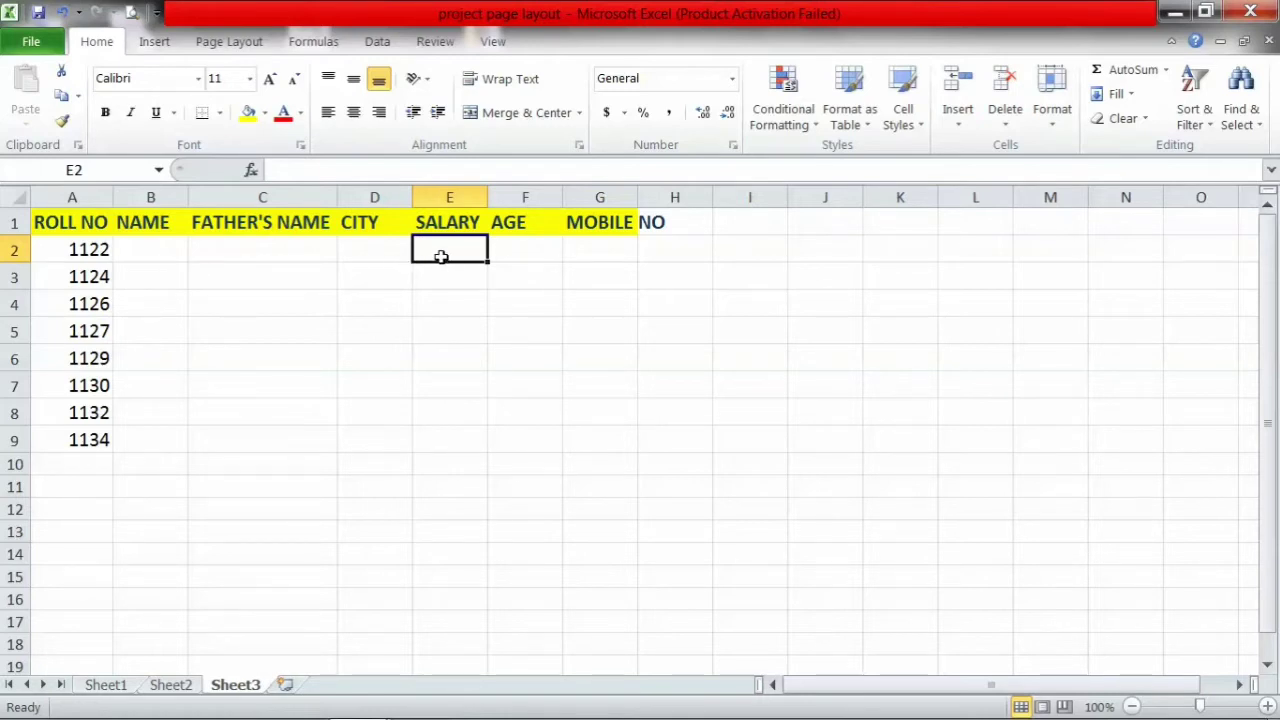
pyautogui.click(318, 42)
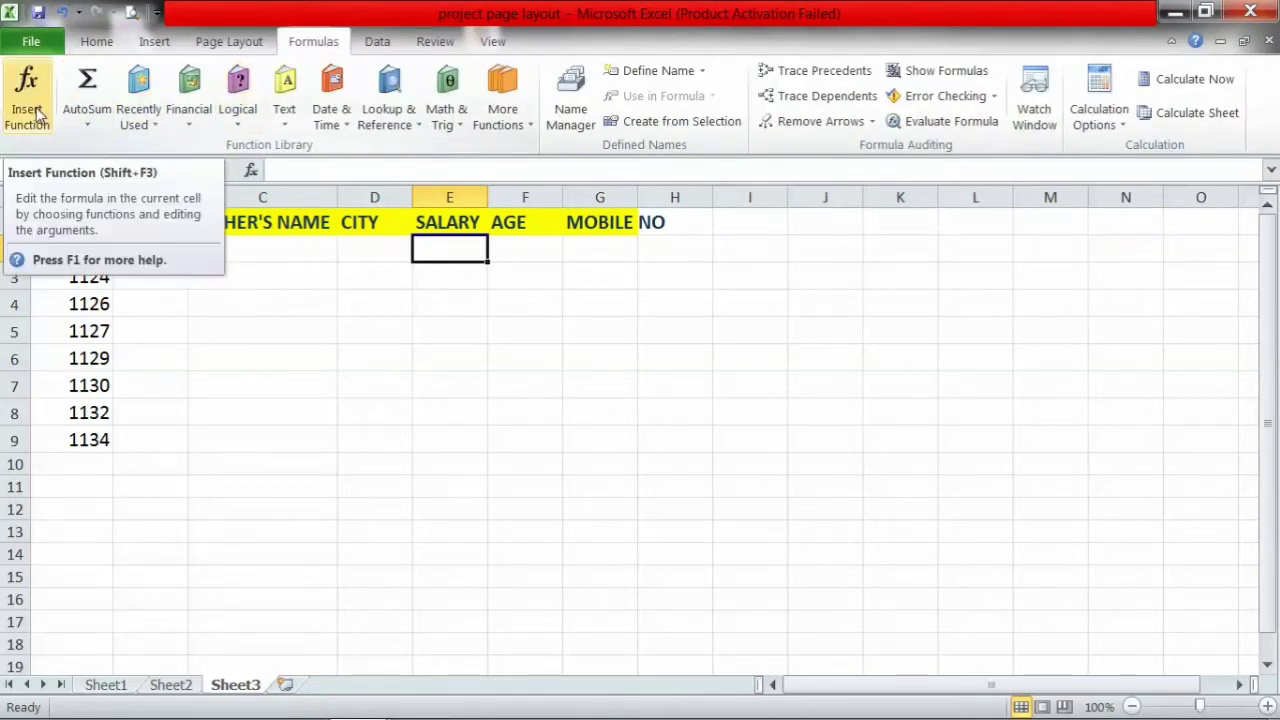
pyautogui.click(157, 126)
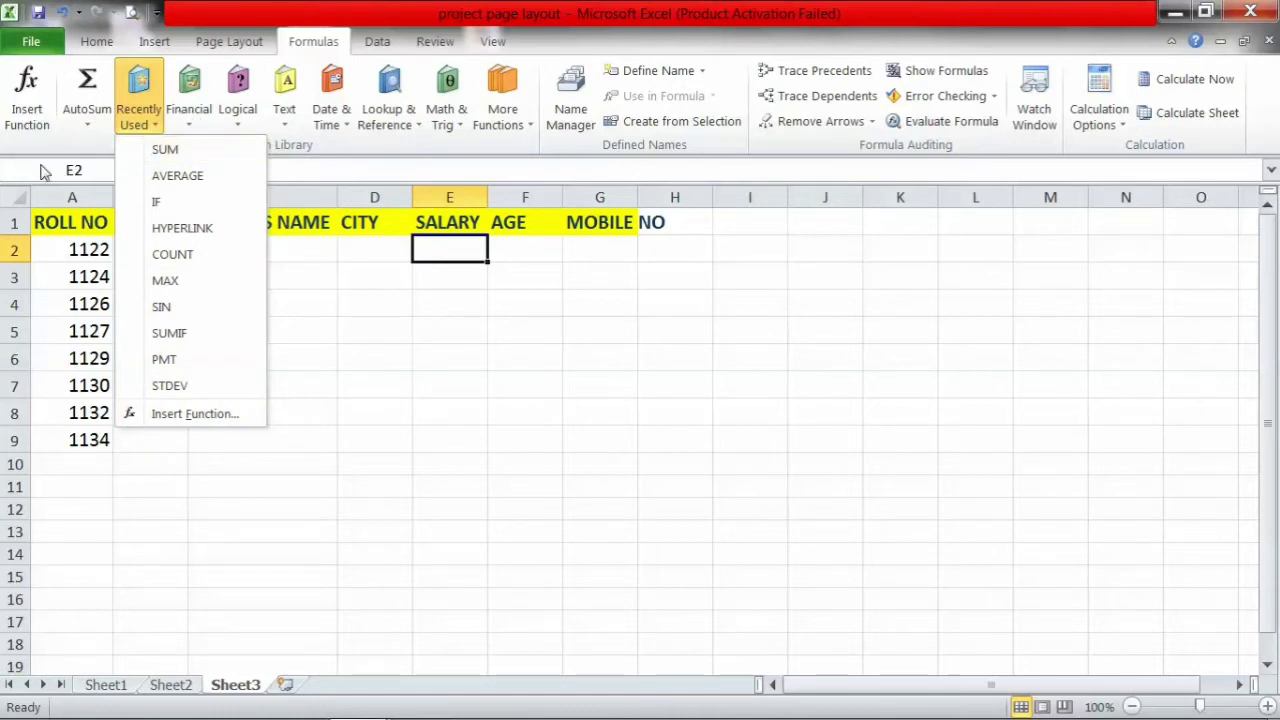
pyautogui.click(27, 92)
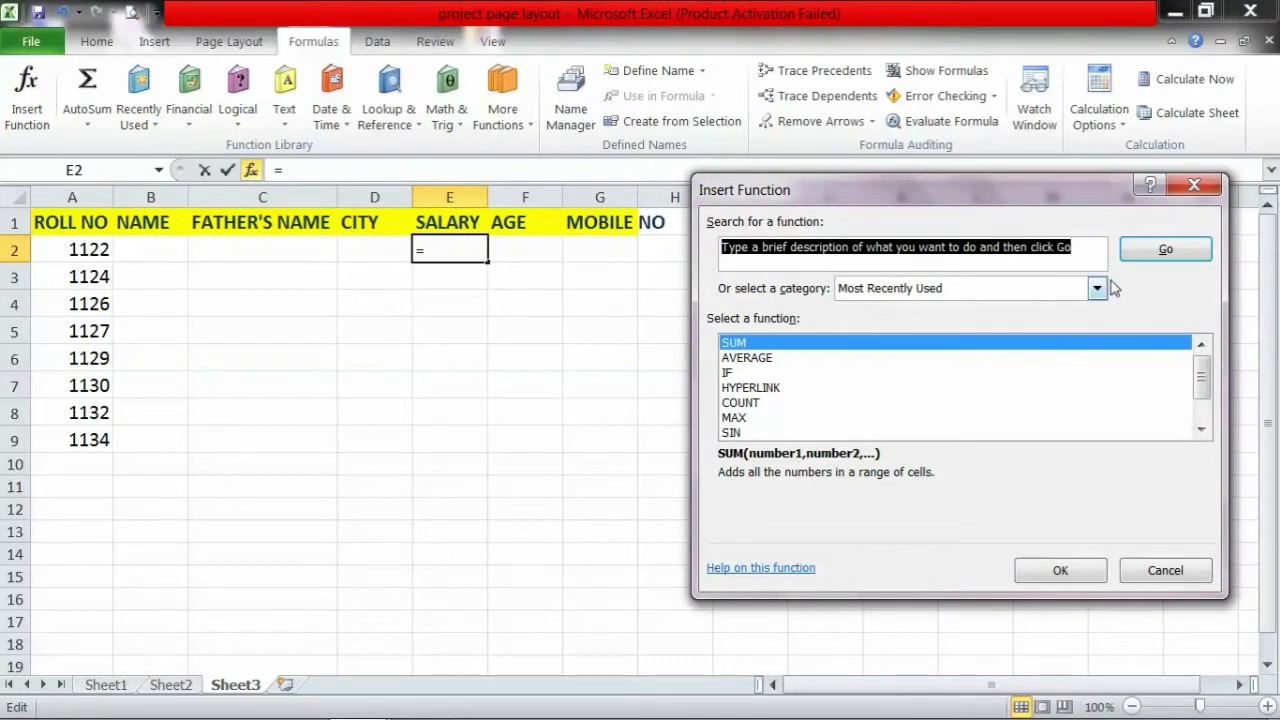
pyautogui.click(1097, 289)
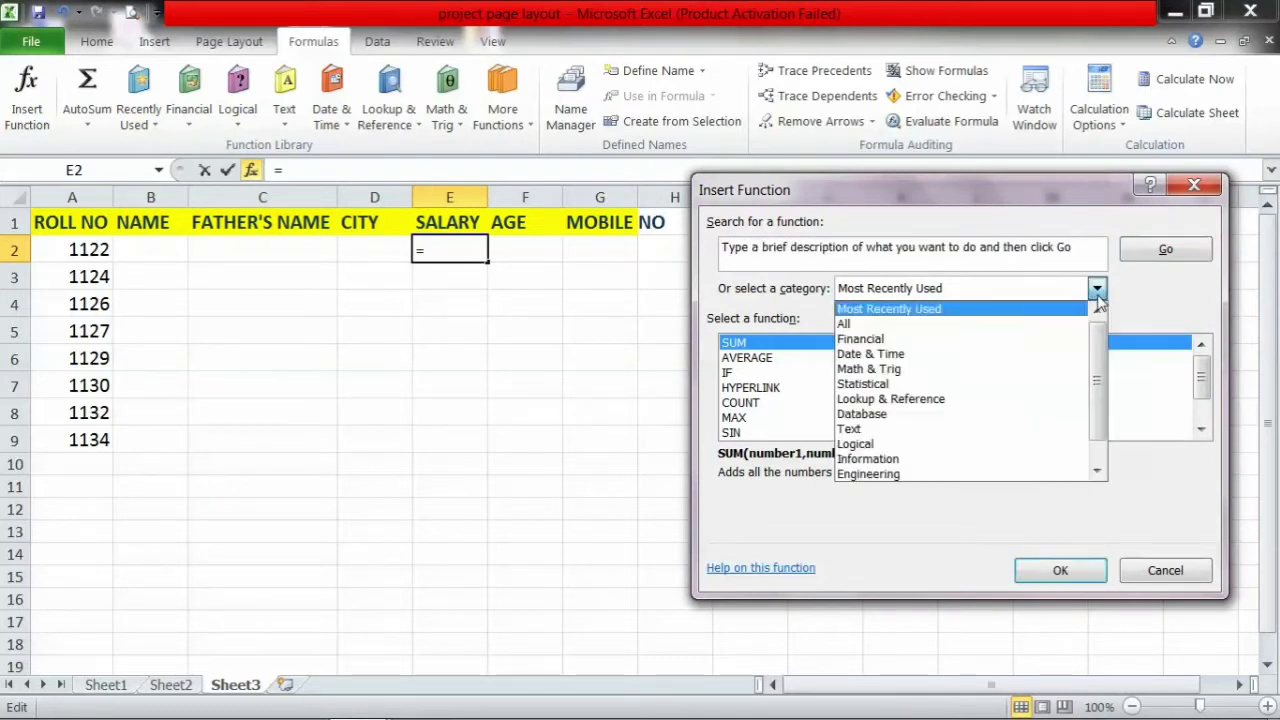
pyautogui.click(982, 323)
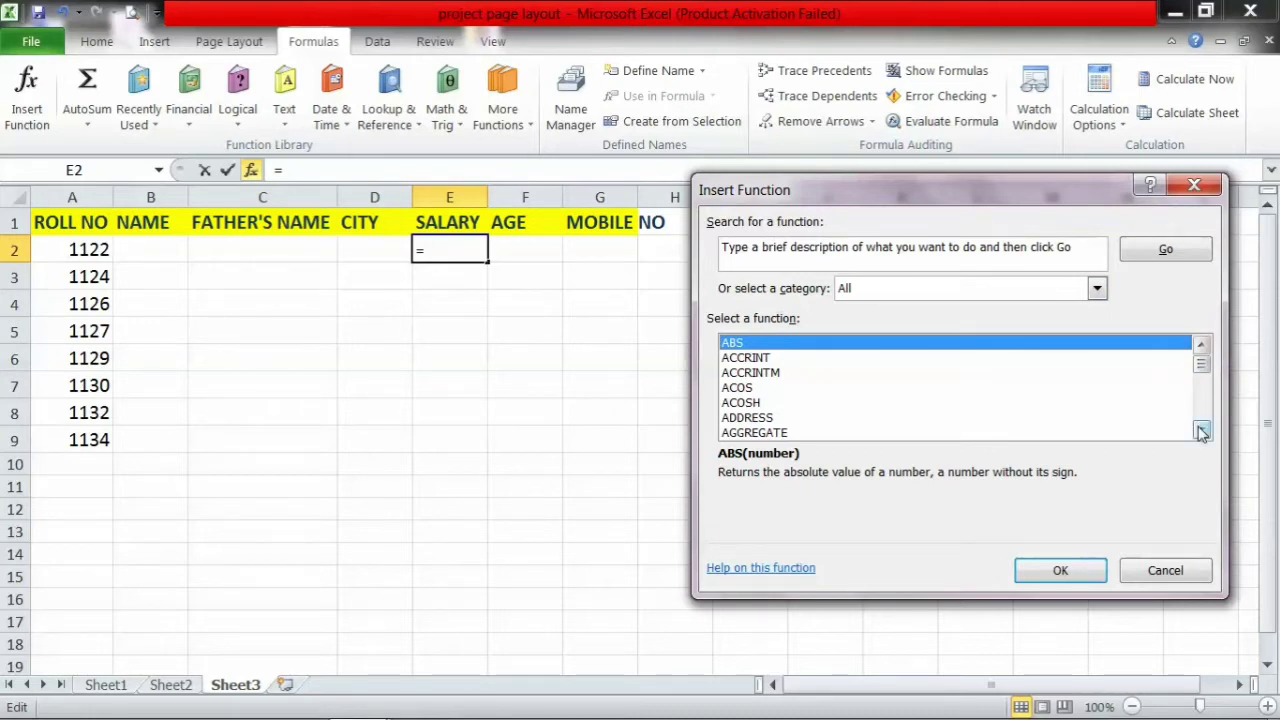
pyautogui.moveTo(1201, 430); pyautogui.dragTo(1201, 433)
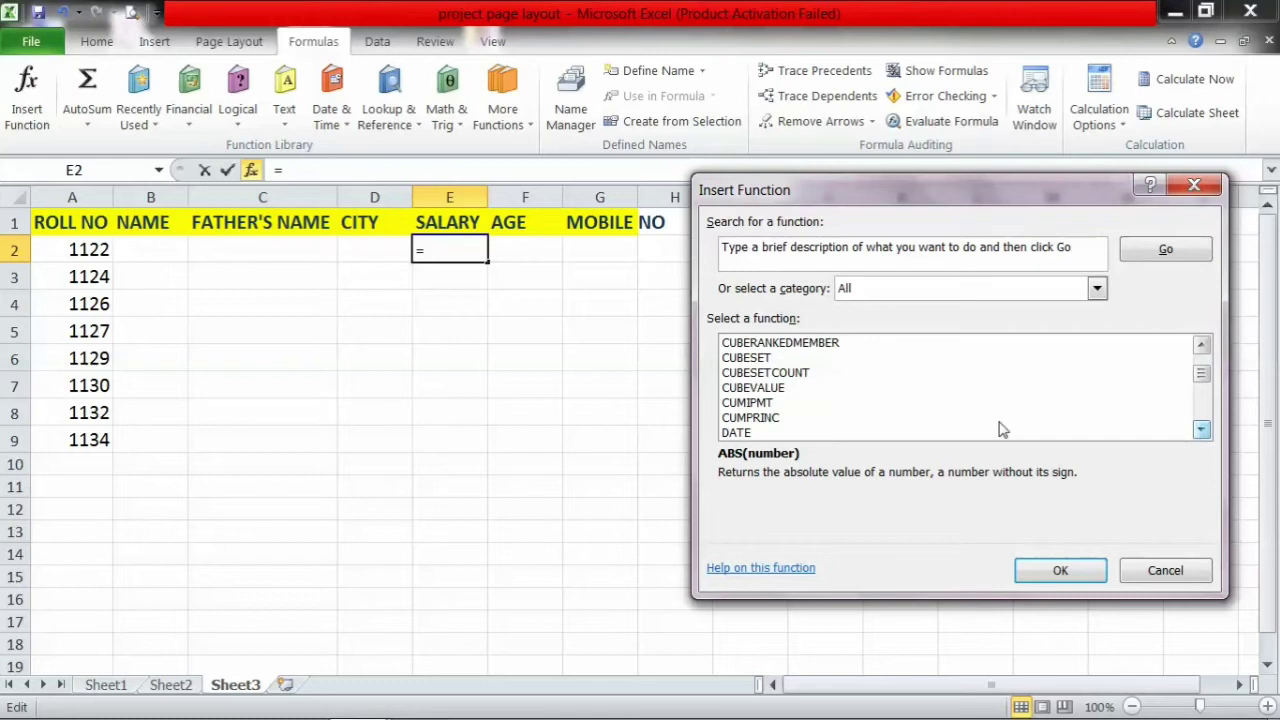
pyautogui.click(766, 360)
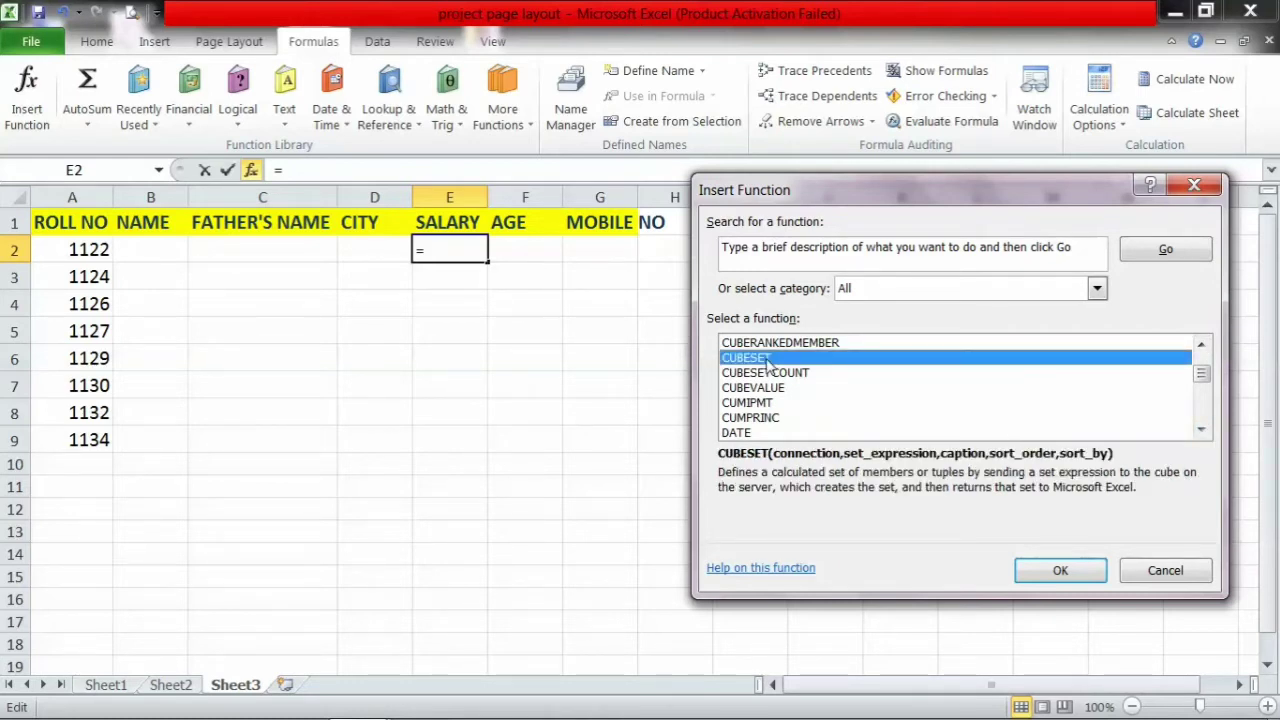
pyautogui.write('vl')
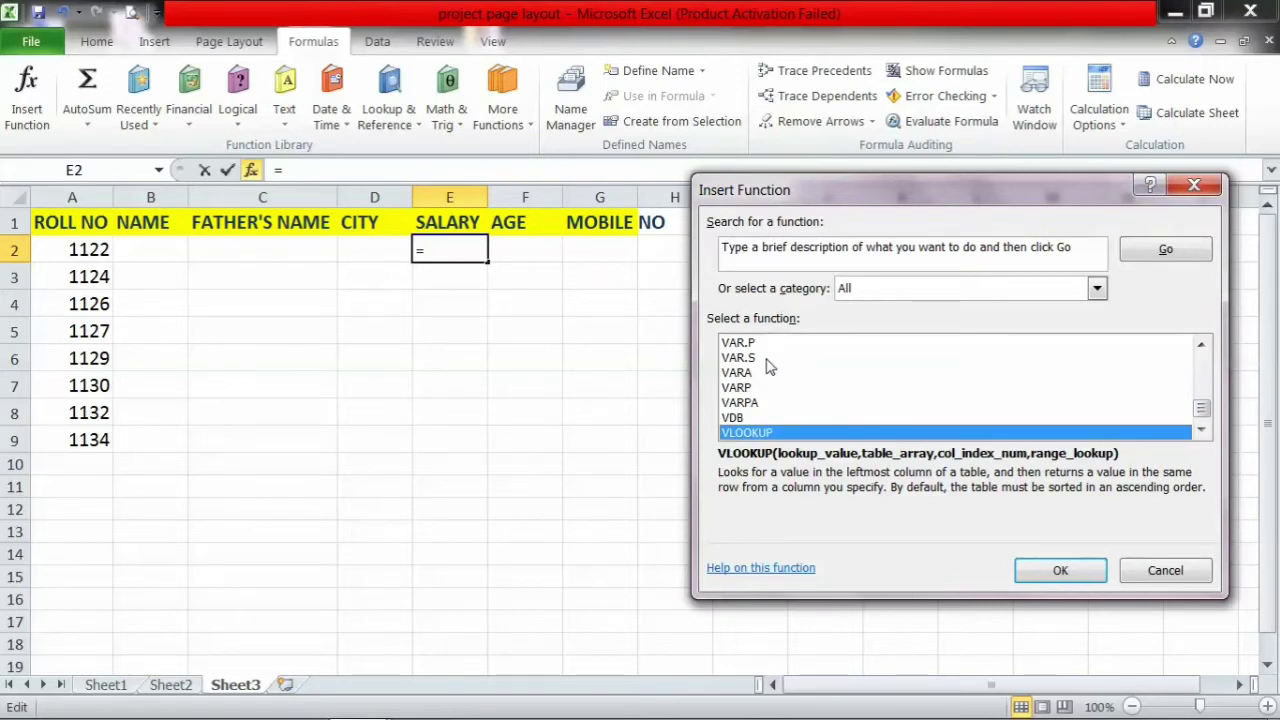
pyautogui.click(1063, 570)
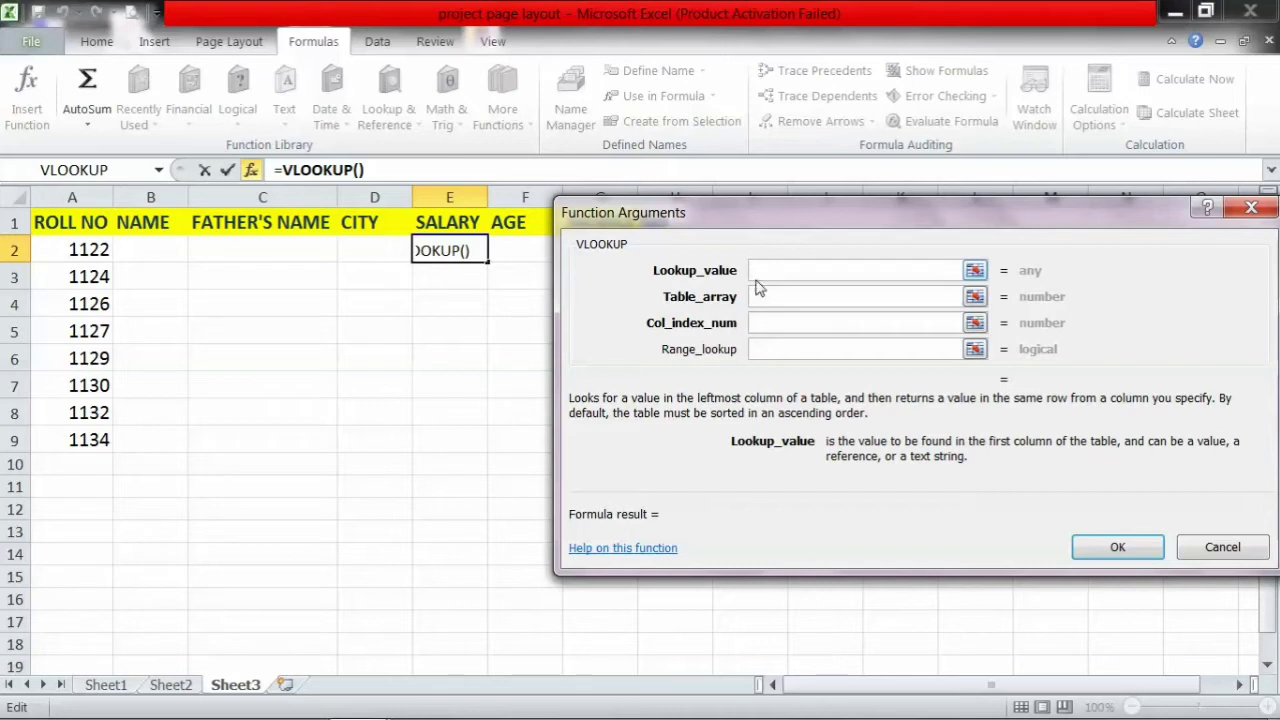
# - Complete the VLOOKUP in E2 with lookup value A:A, table array Sheet2!A:G and column index number 5, leaving the range lookup empty
pyautogui.click(88, 197)
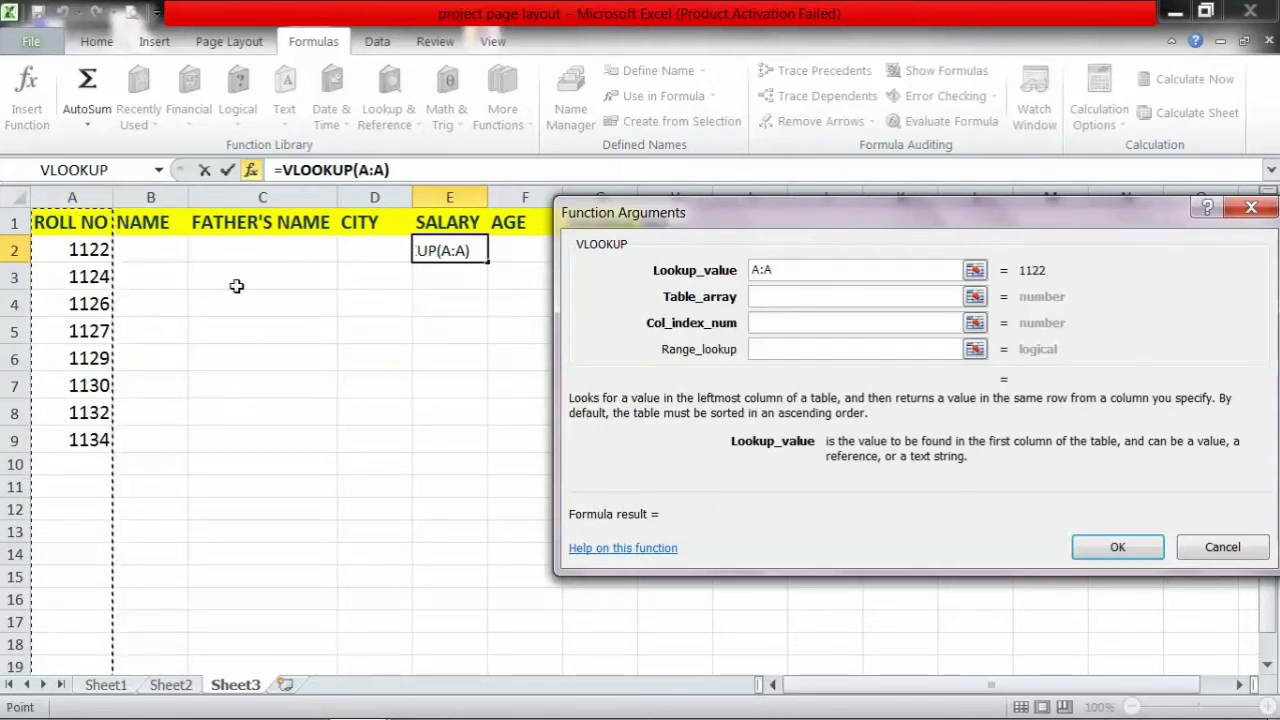
pyautogui.click(760, 296)
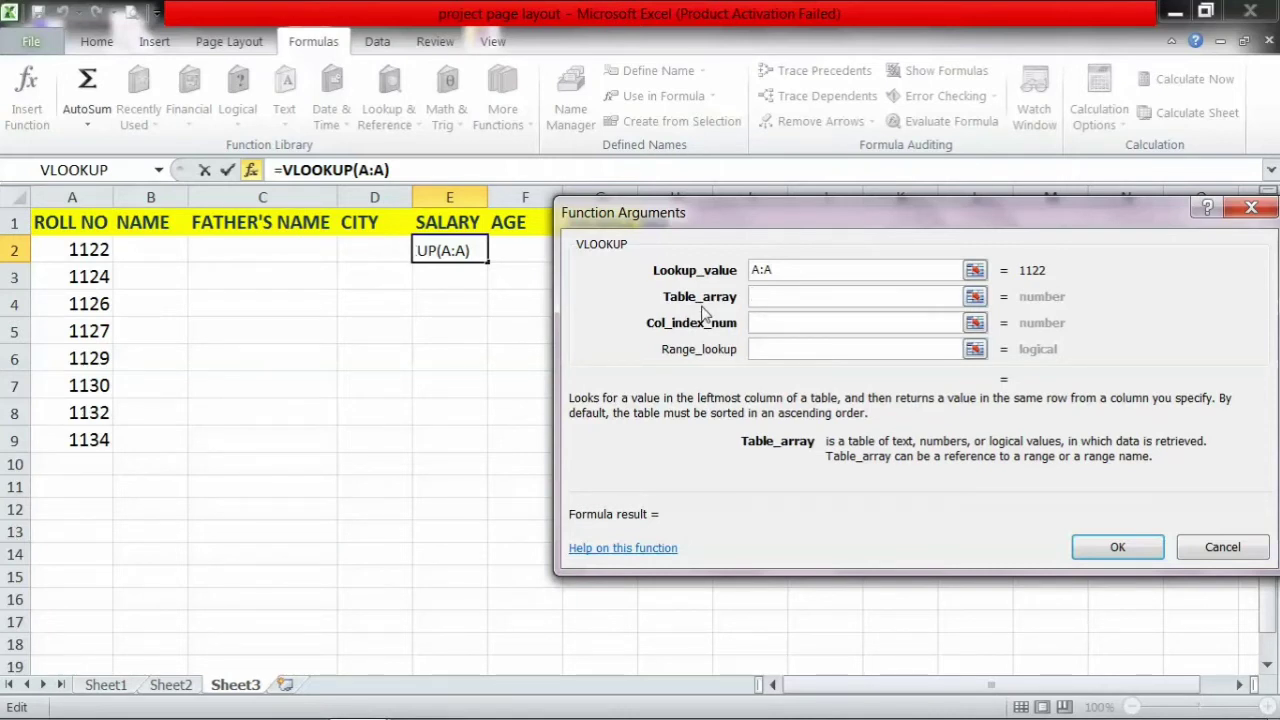
pyautogui.click(179, 688)
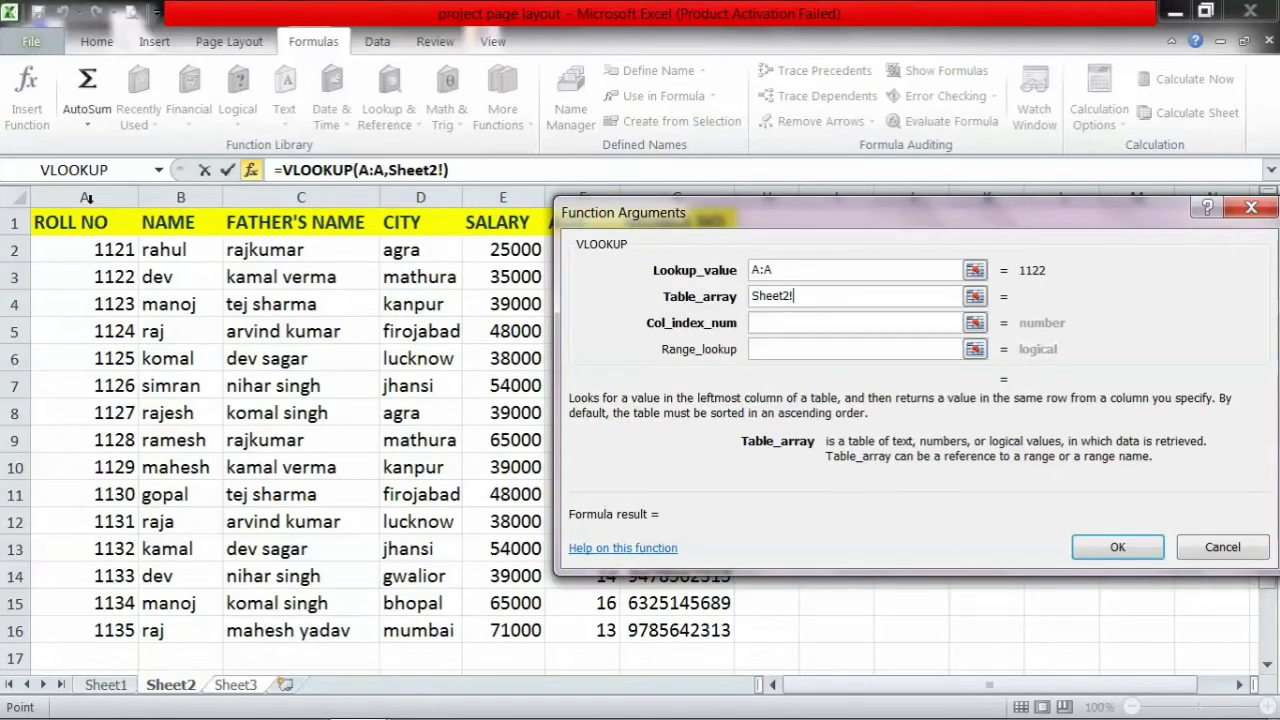
pyautogui.moveTo(84, 193); pyautogui.dragTo(736, 193)
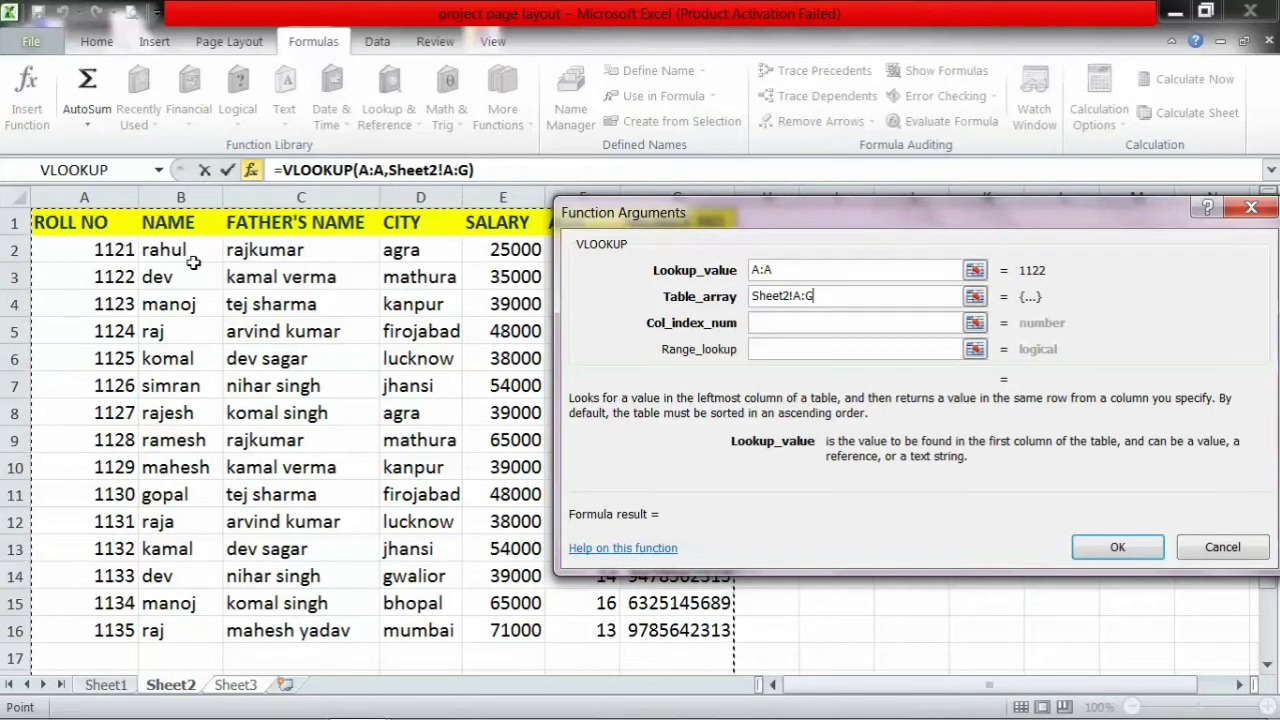
pyautogui.click(764, 322)
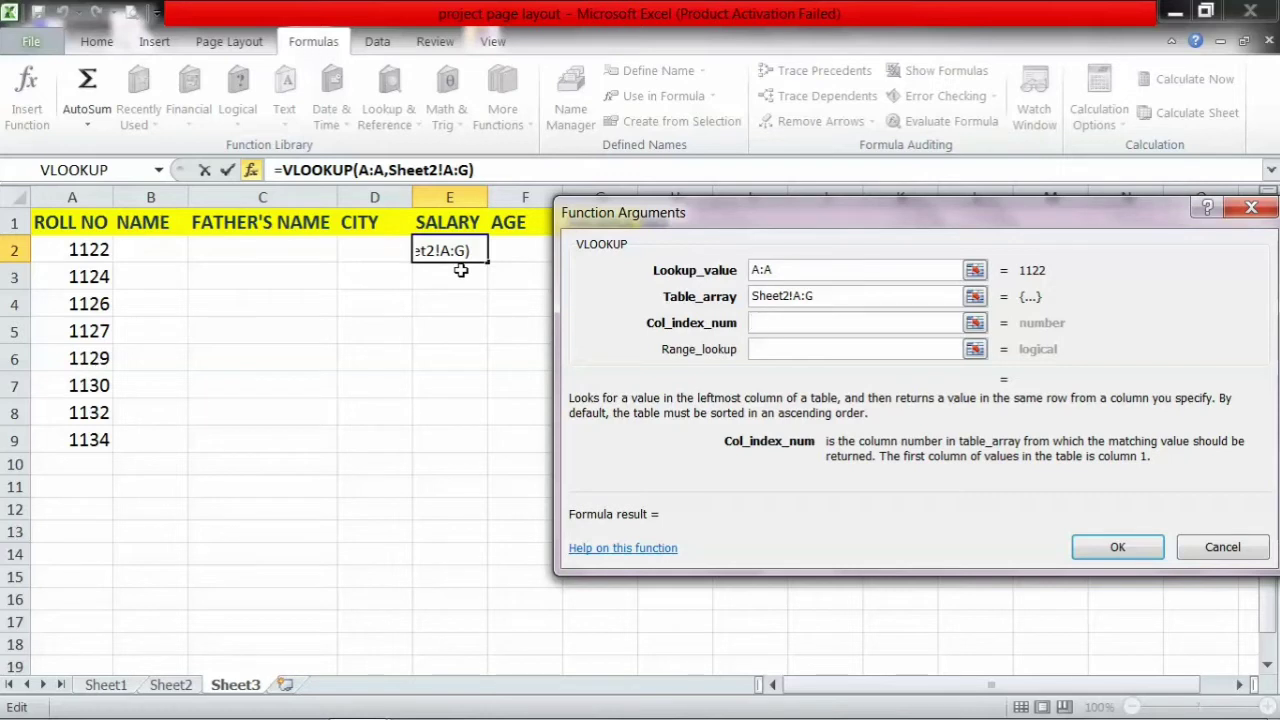
pyautogui.write('5')
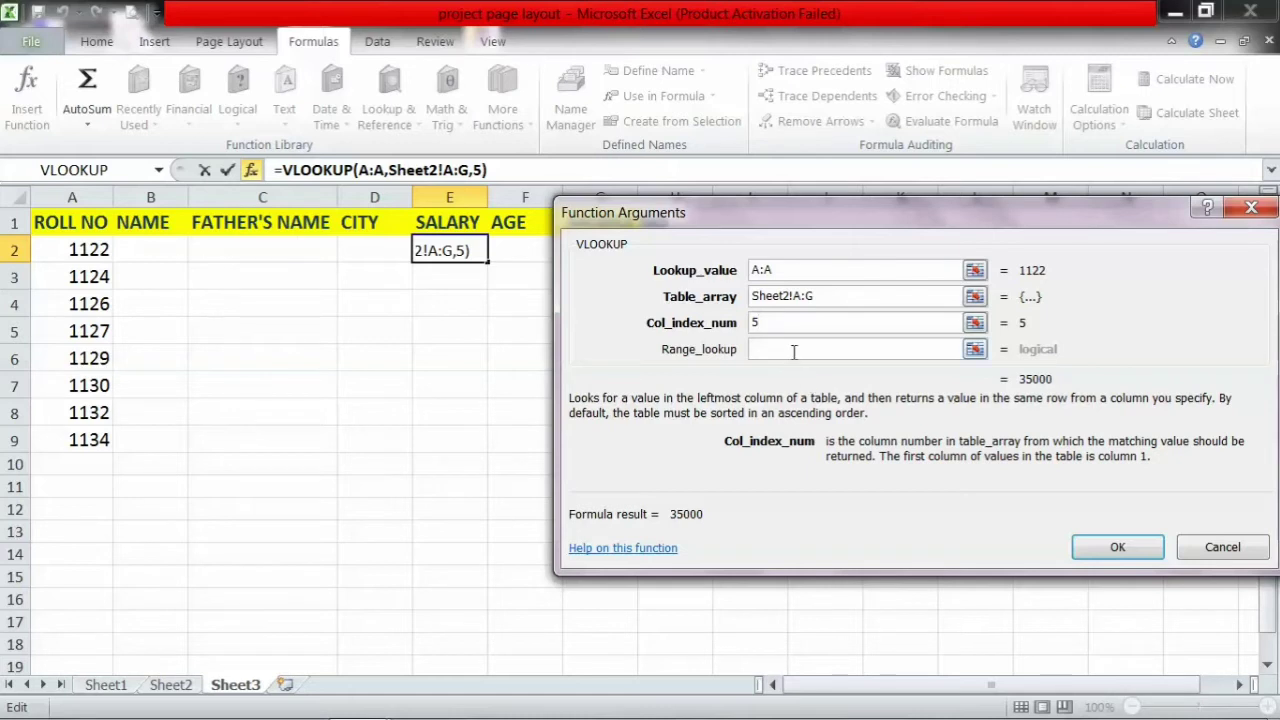
pyautogui.click(1120, 548)
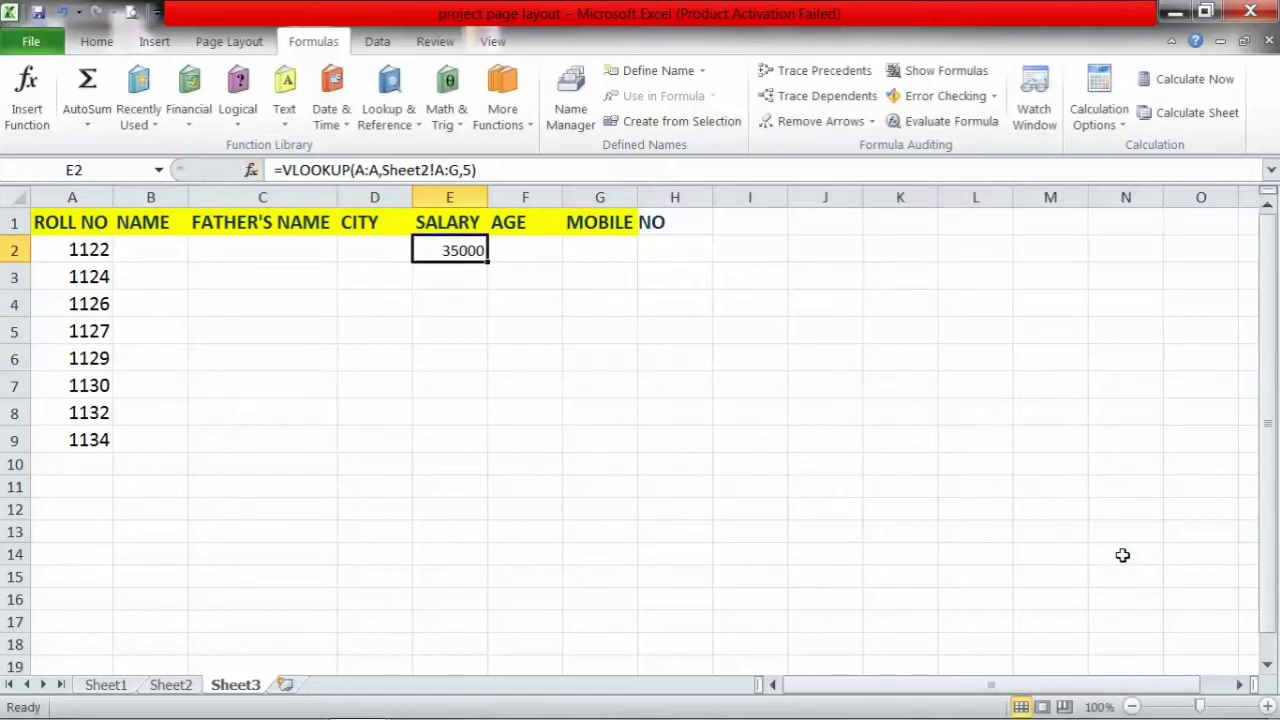
# - Fill the VLOOKUP formula from E2 down the SALARY column to E8
pyautogui.moveTo(487, 263); pyautogui.dragTo(486, 312)
pyautogui.moveTo(452, 331); pyautogui.dragTo(471, 391)
pyautogui.click(481, 278)
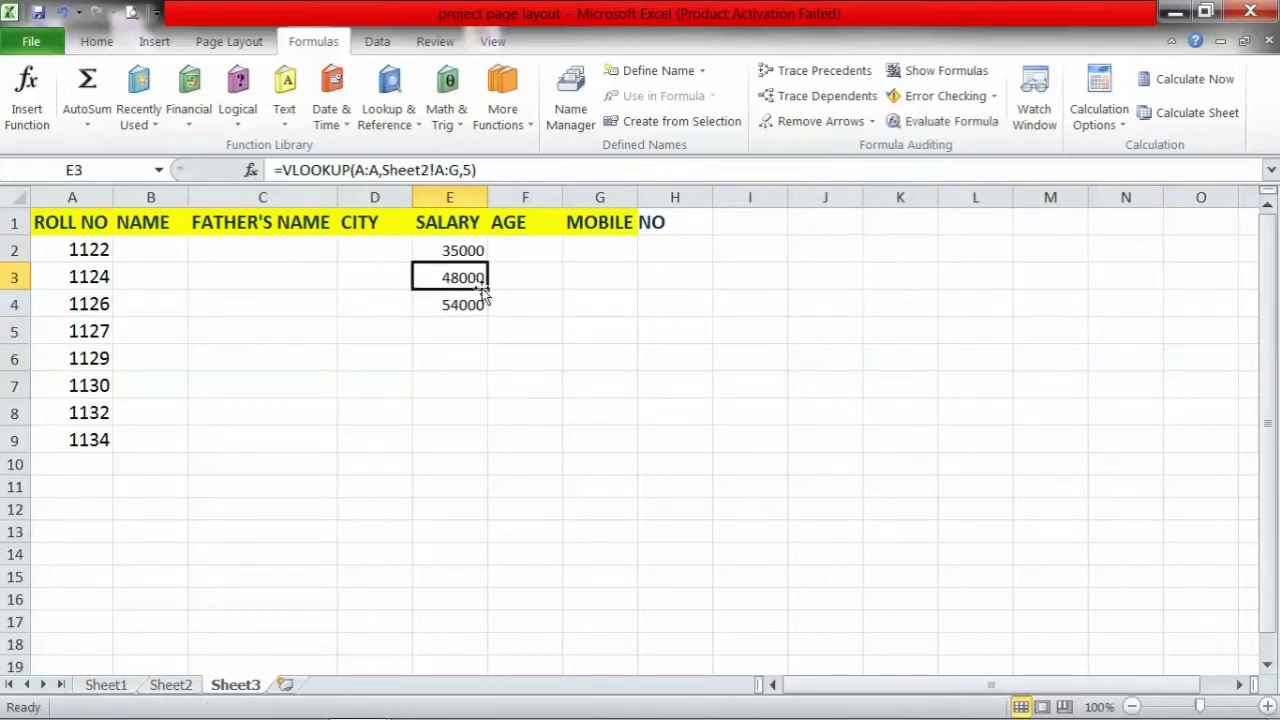
pyautogui.moveTo(487, 287); pyautogui.dragTo(481, 428)
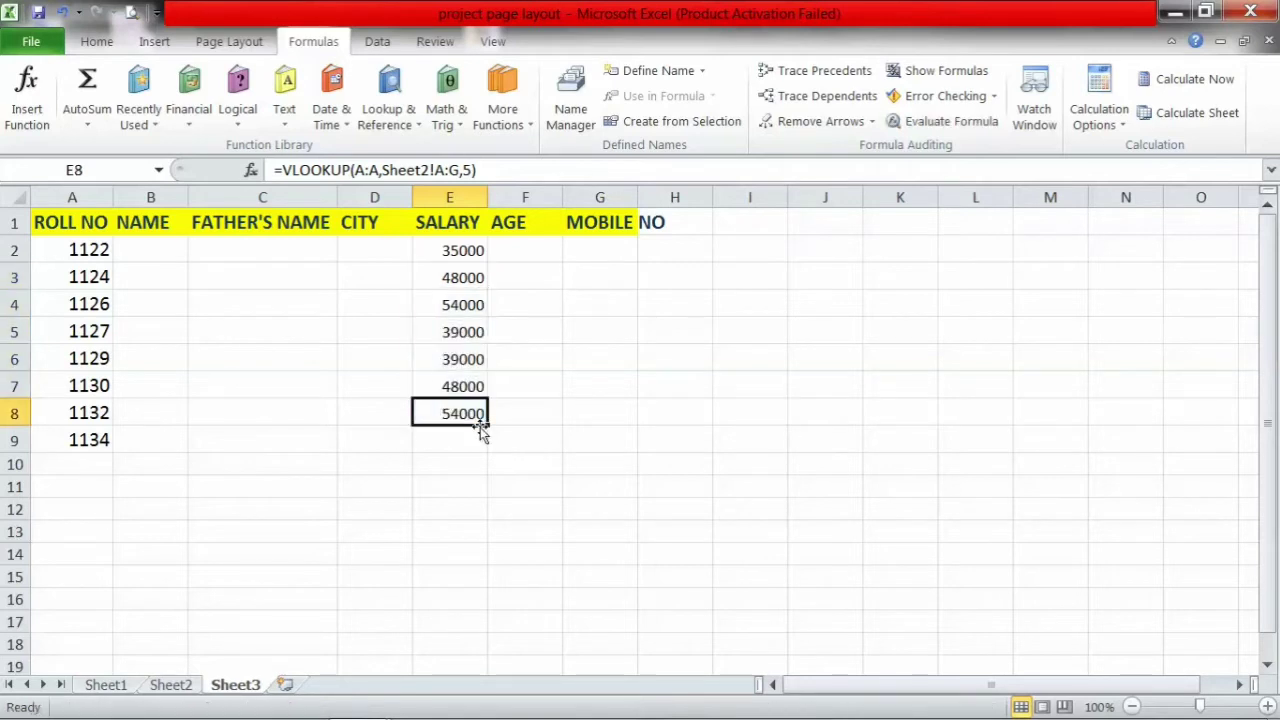
# - Change the roll number in A5 to 1125 and compare its returned salary with the Sheet2 table
pyautogui.click(78, 333)
pyautogui.write('11')
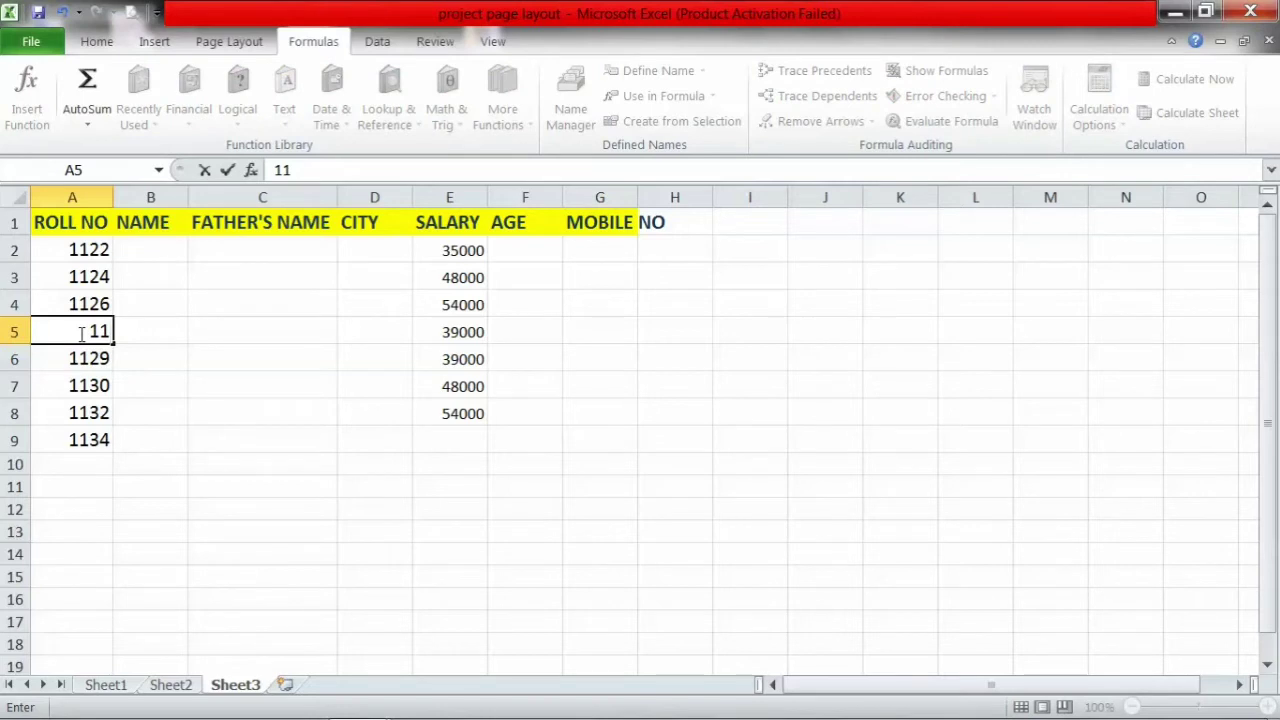
pyautogui.write('25')
pyautogui.press('Return')
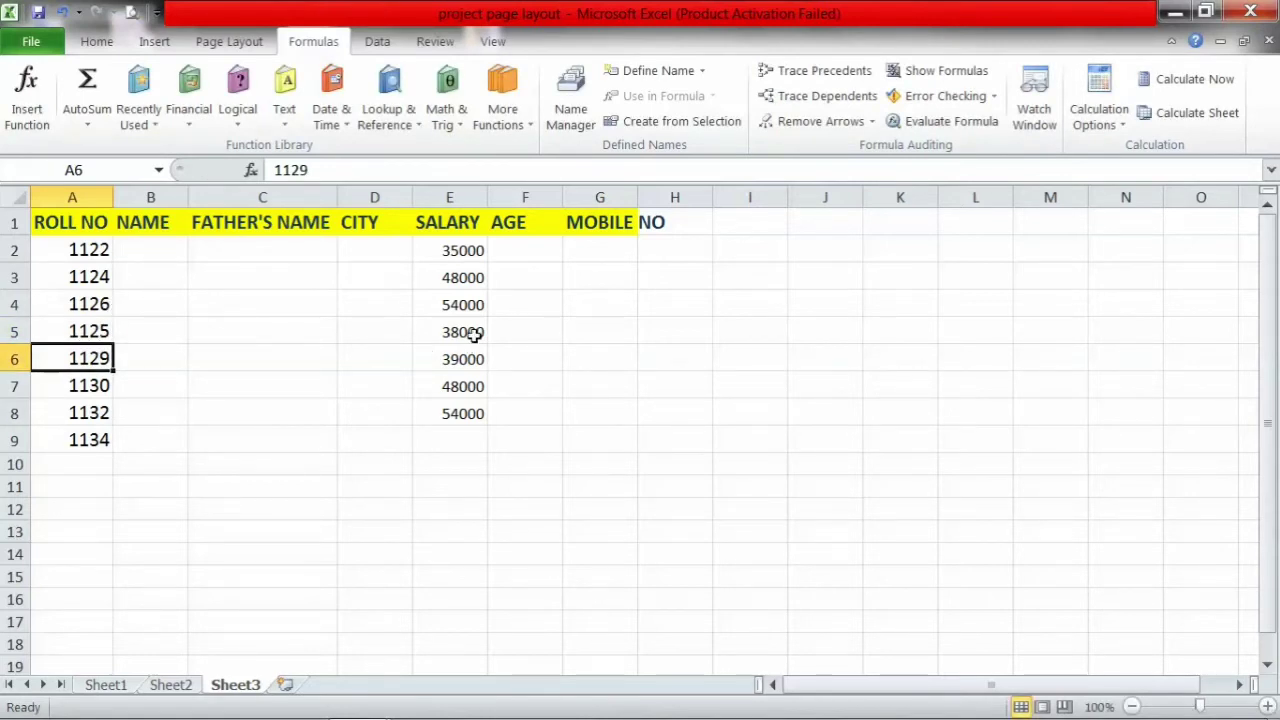
pyautogui.click(170, 685)
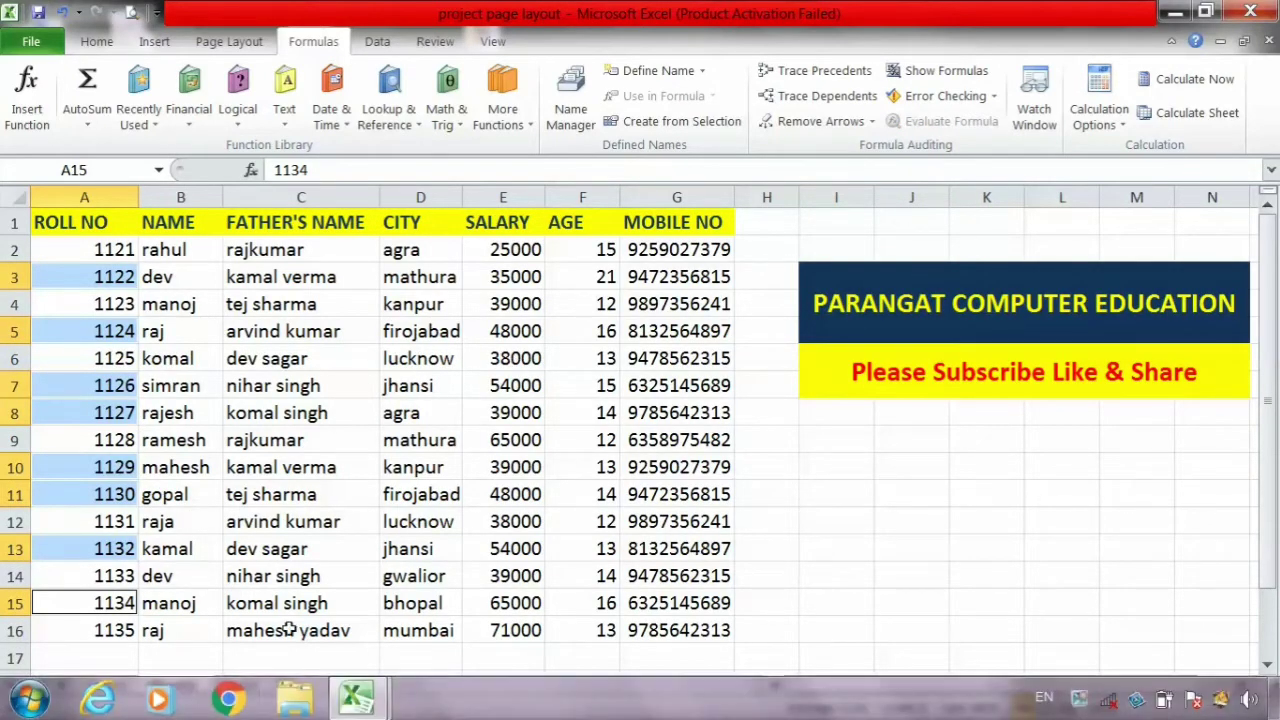
pyautogui.click(236, 686)
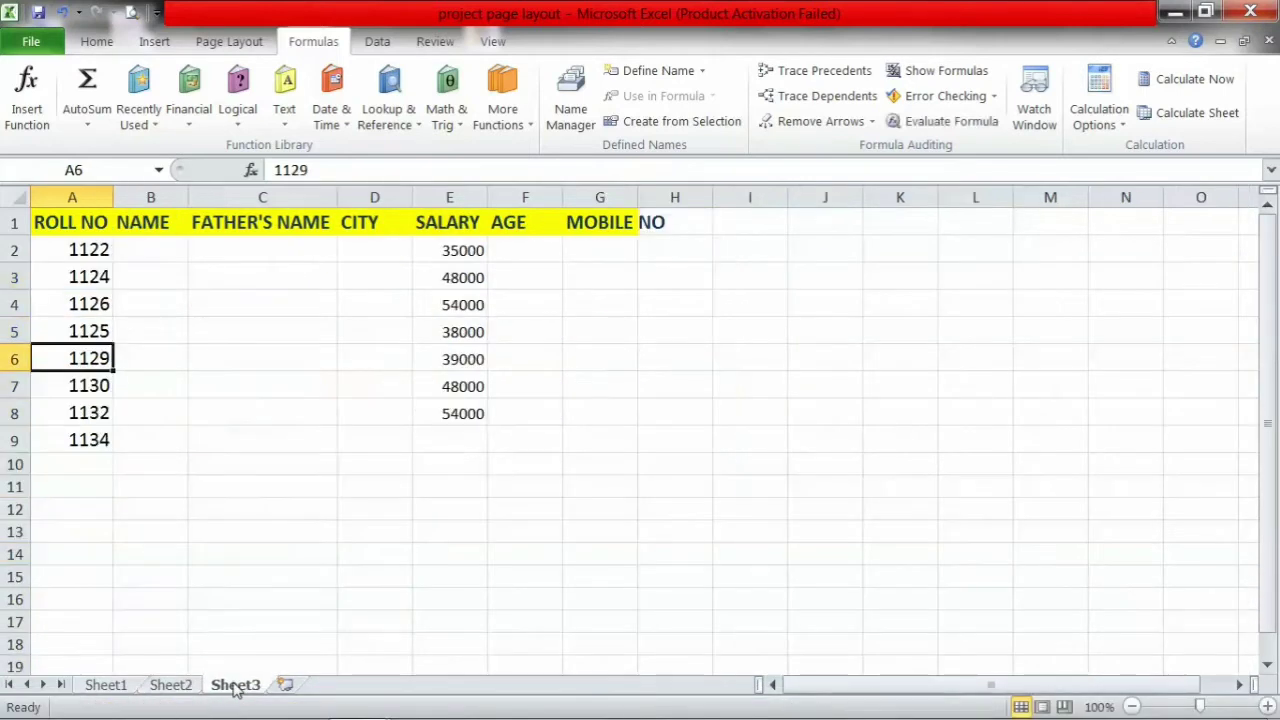
# - Set the column index number of the VLOOKUP formula in E2 to 3
pyautogui.click(466, 248)
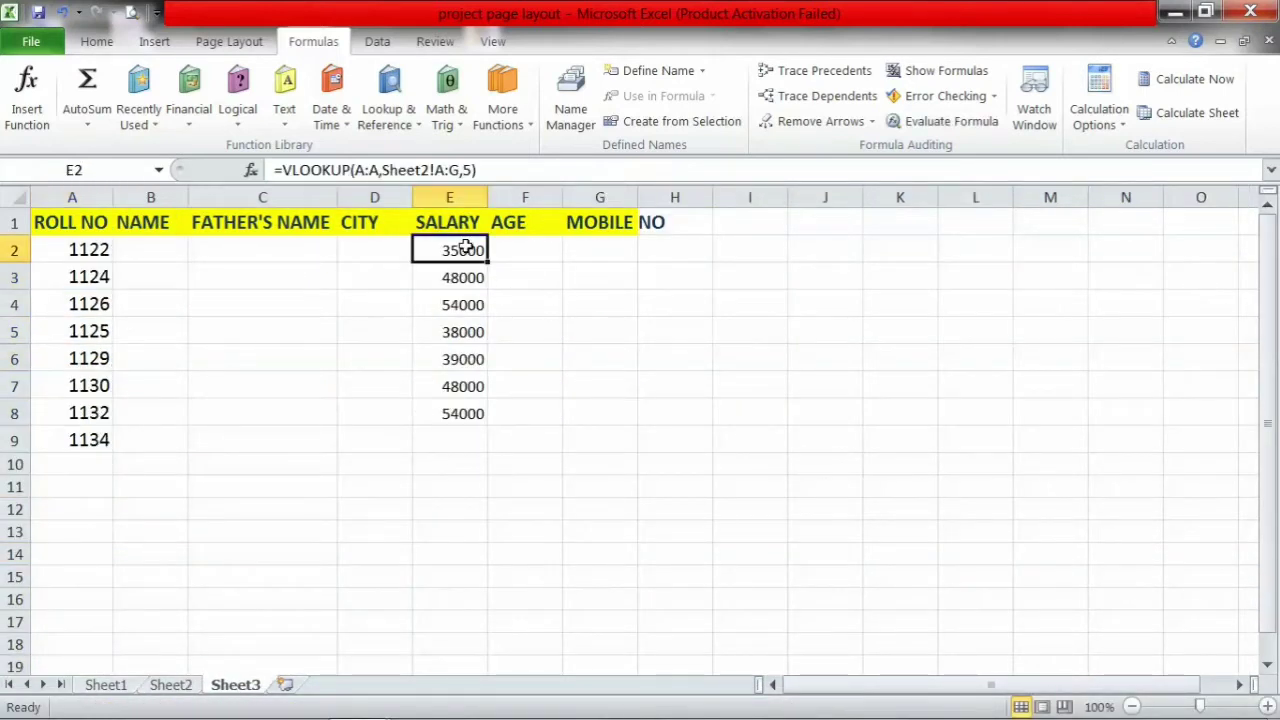
pyautogui.click(471, 171)
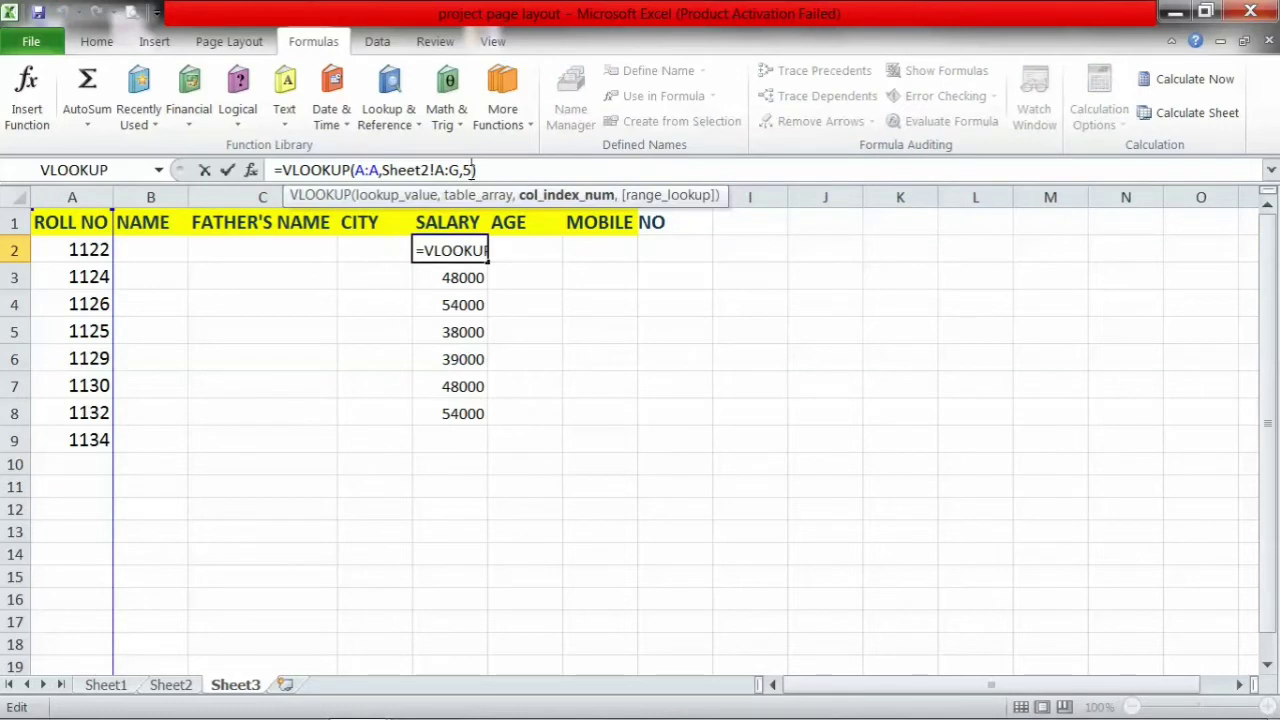
pyautogui.press('BackSpace')
pyautogui.write('3')
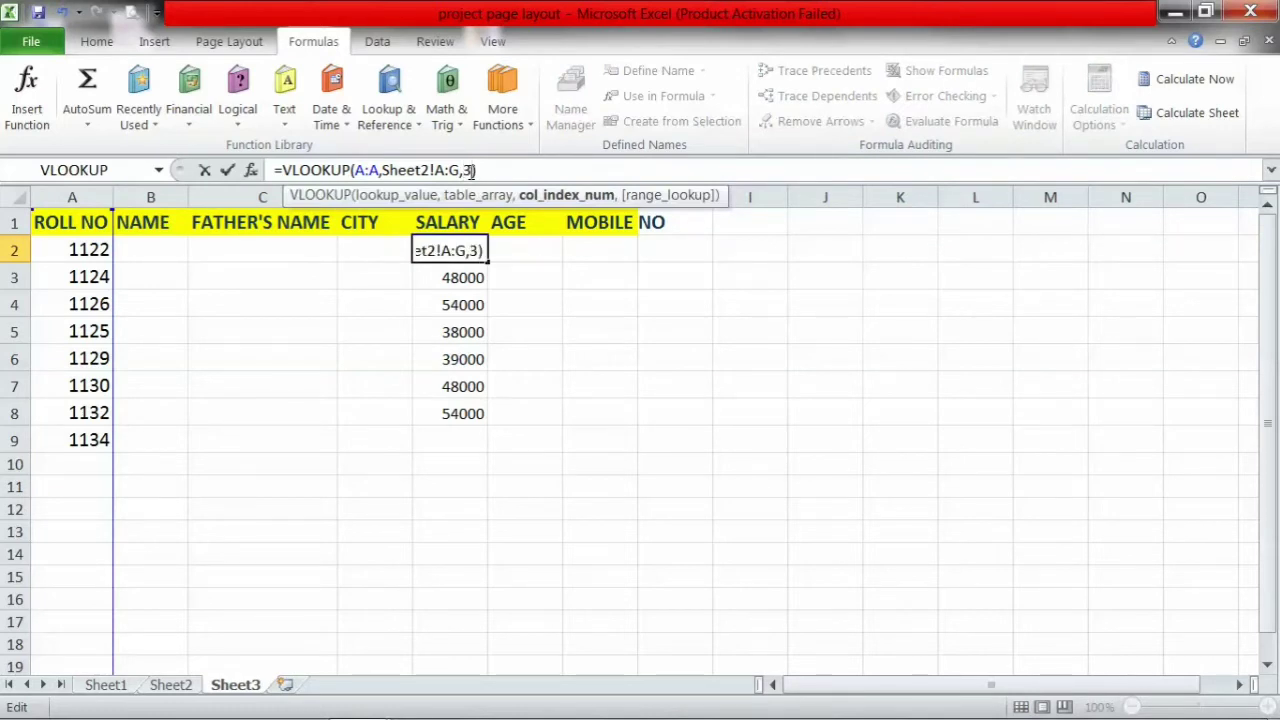
pyautogui.press('Return')
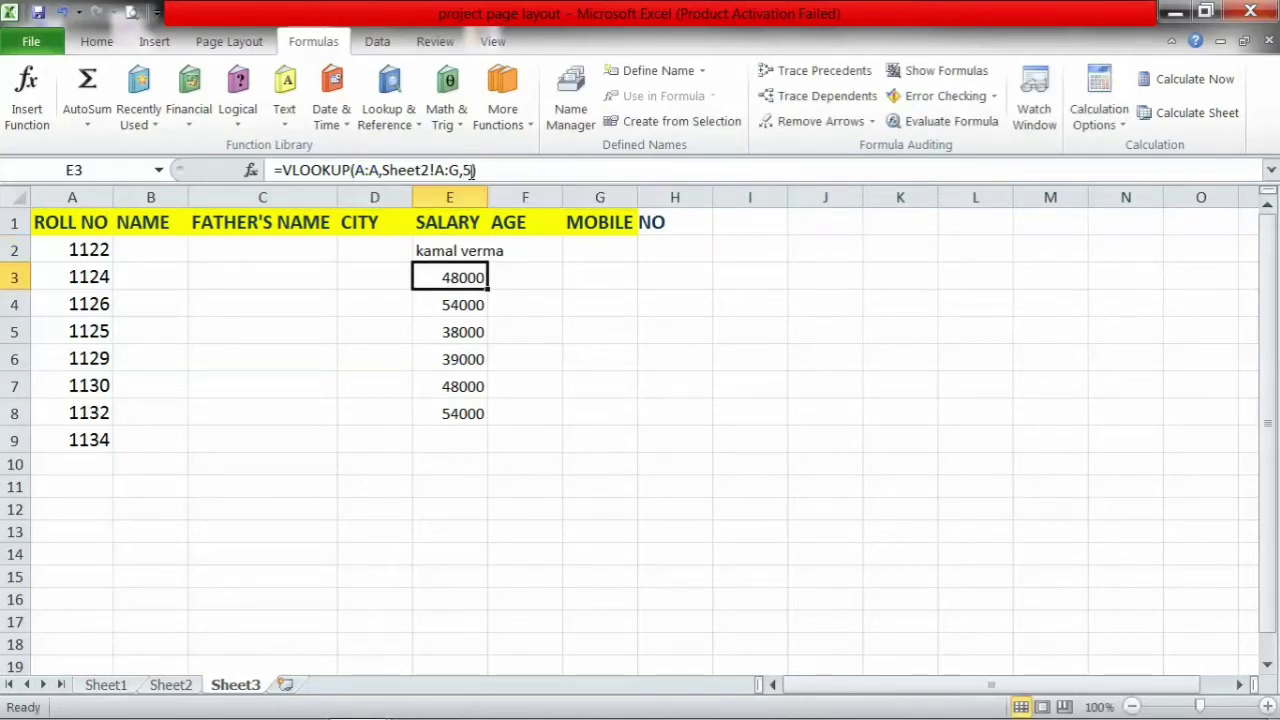
# - Fill the edited formula from E2 down to E8, then clear the contents of E2:E8
pyautogui.click(491, 249)
pyautogui.click(465, 248)
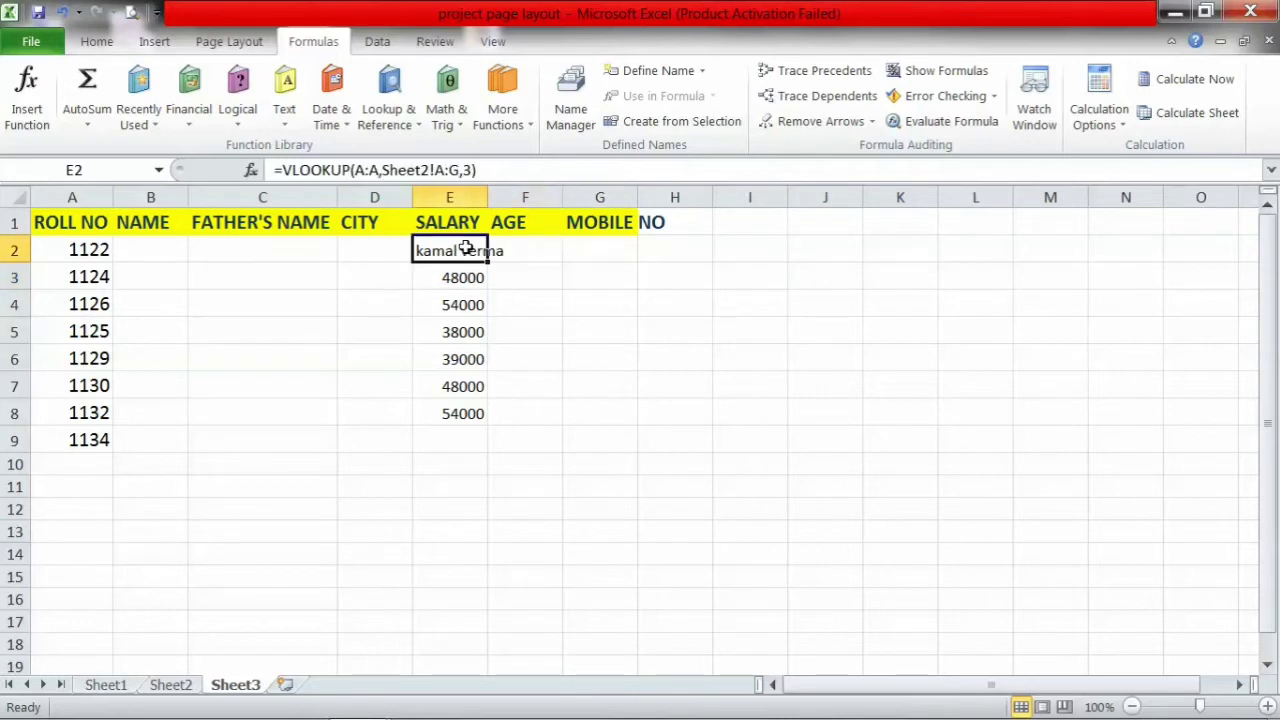
pyautogui.moveTo(488, 262); pyautogui.dragTo(538, 430)
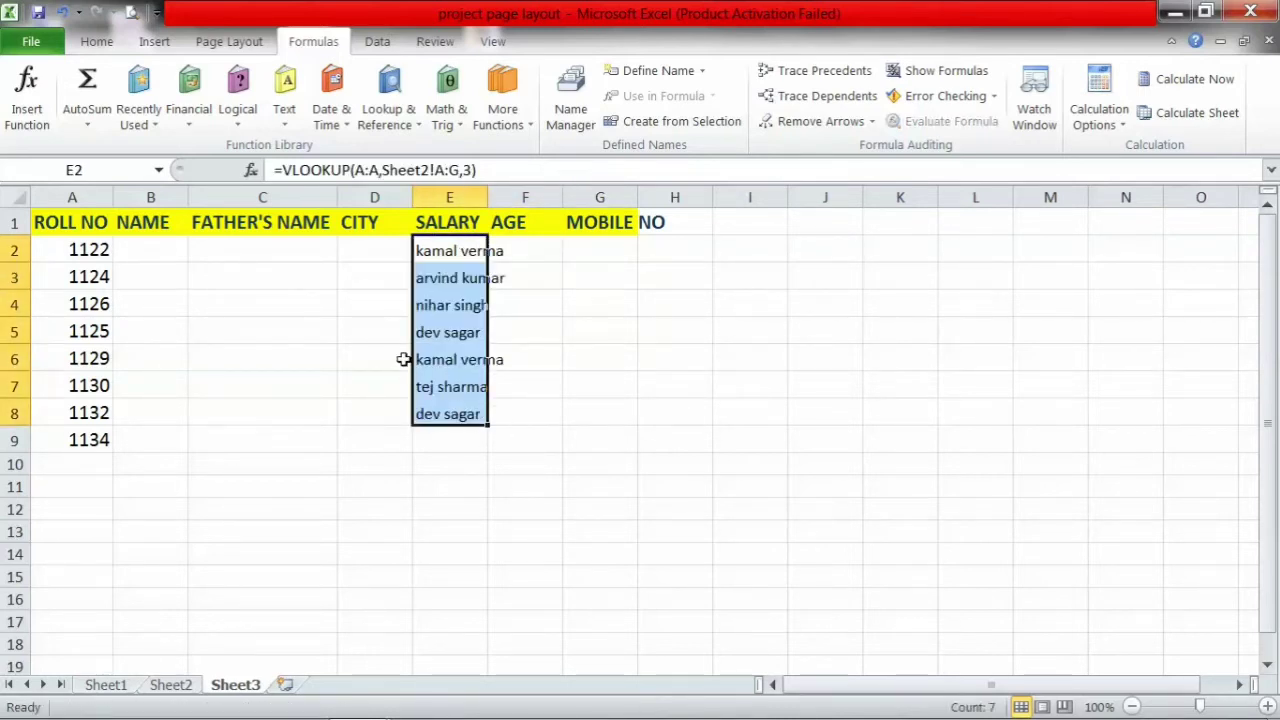
pyautogui.press('Delete')
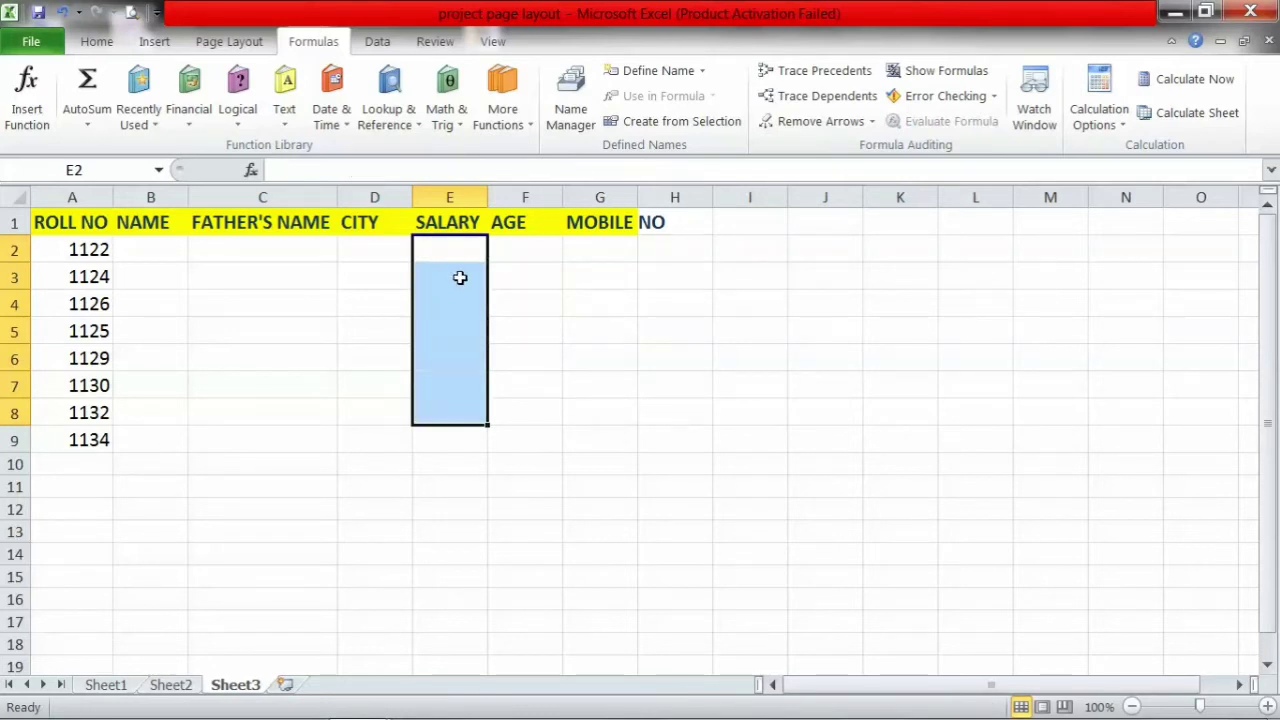
pyautogui.click(291, 259)
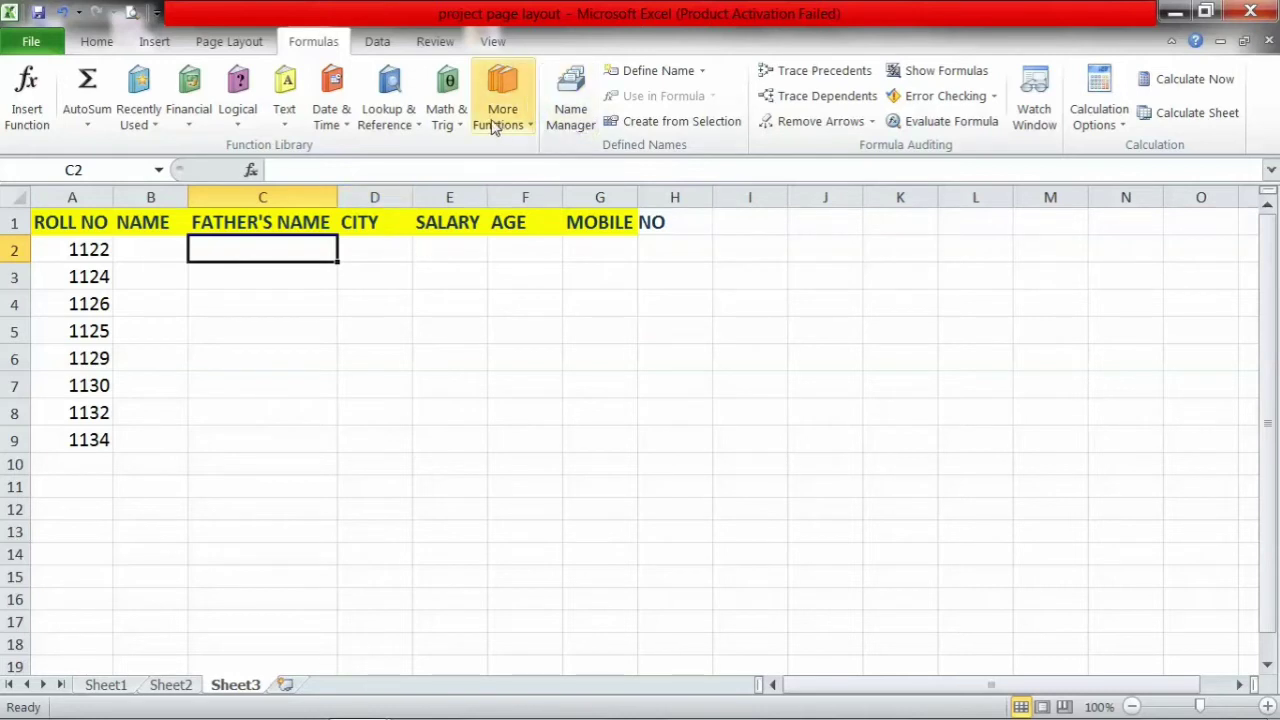
pyautogui.click(138, 112)
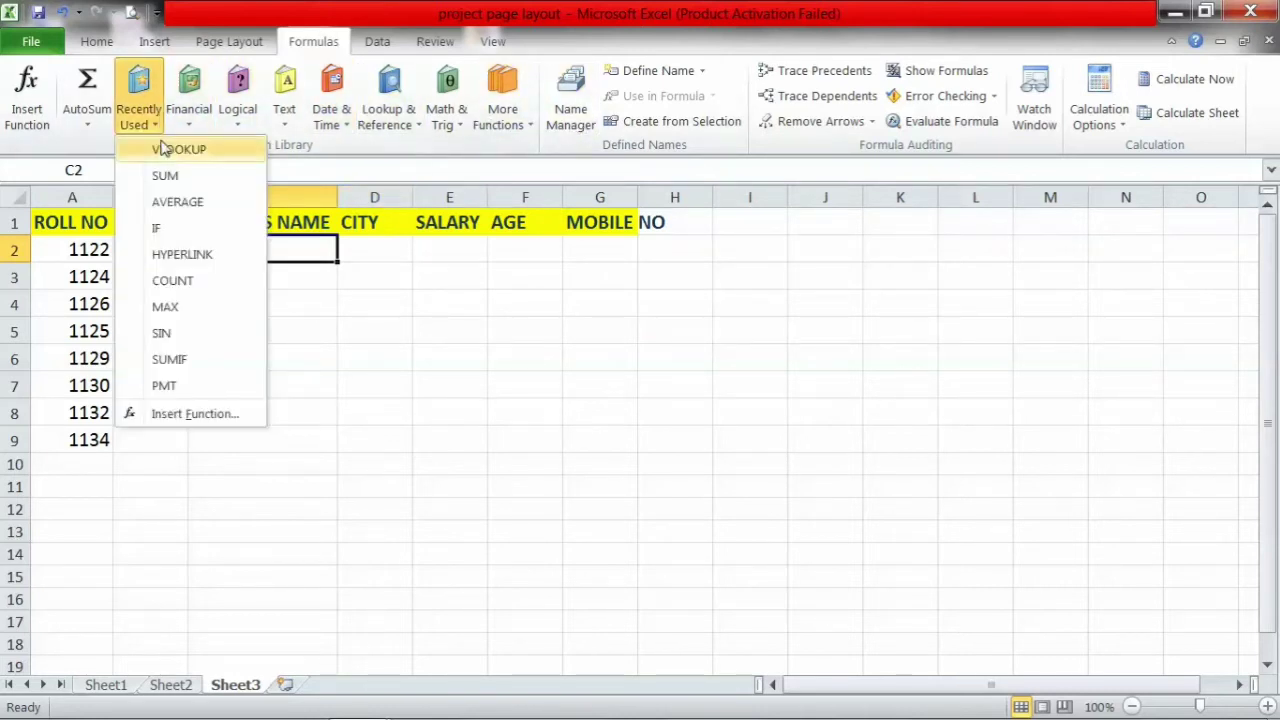
pyautogui.click(174, 413)
pyautogui.click(913, 287)
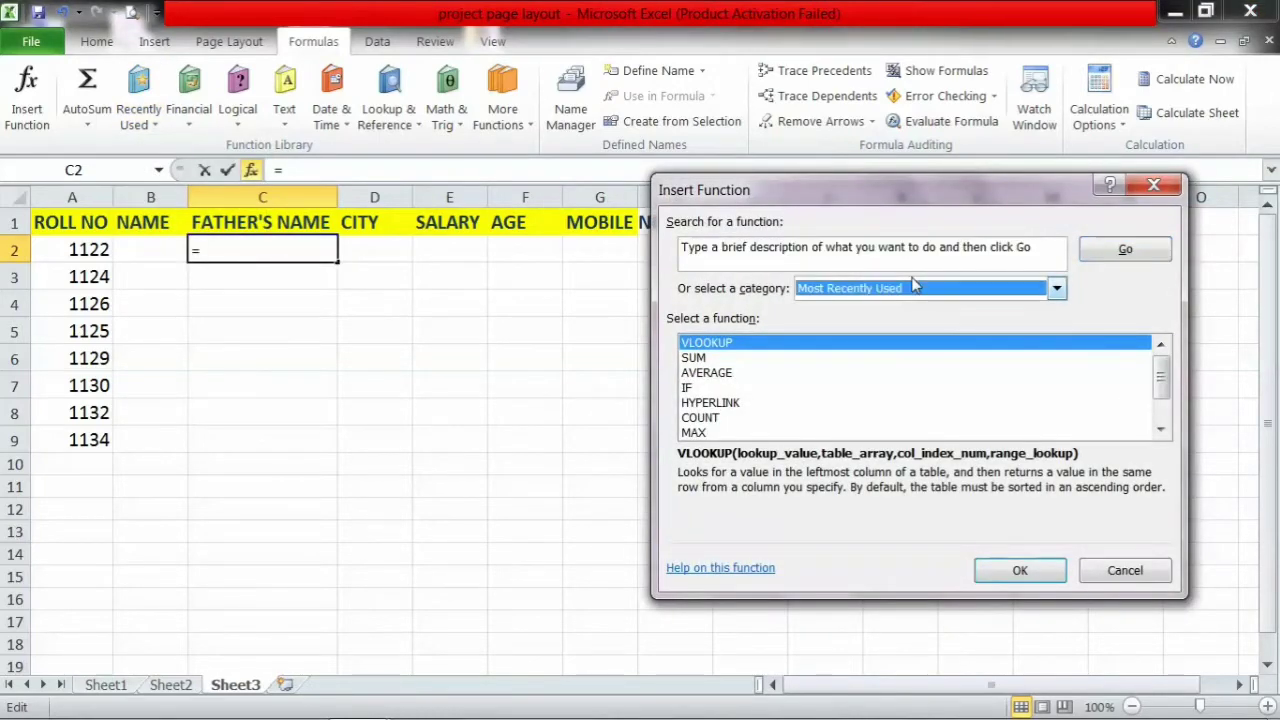
pyautogui.click(1159, 183)
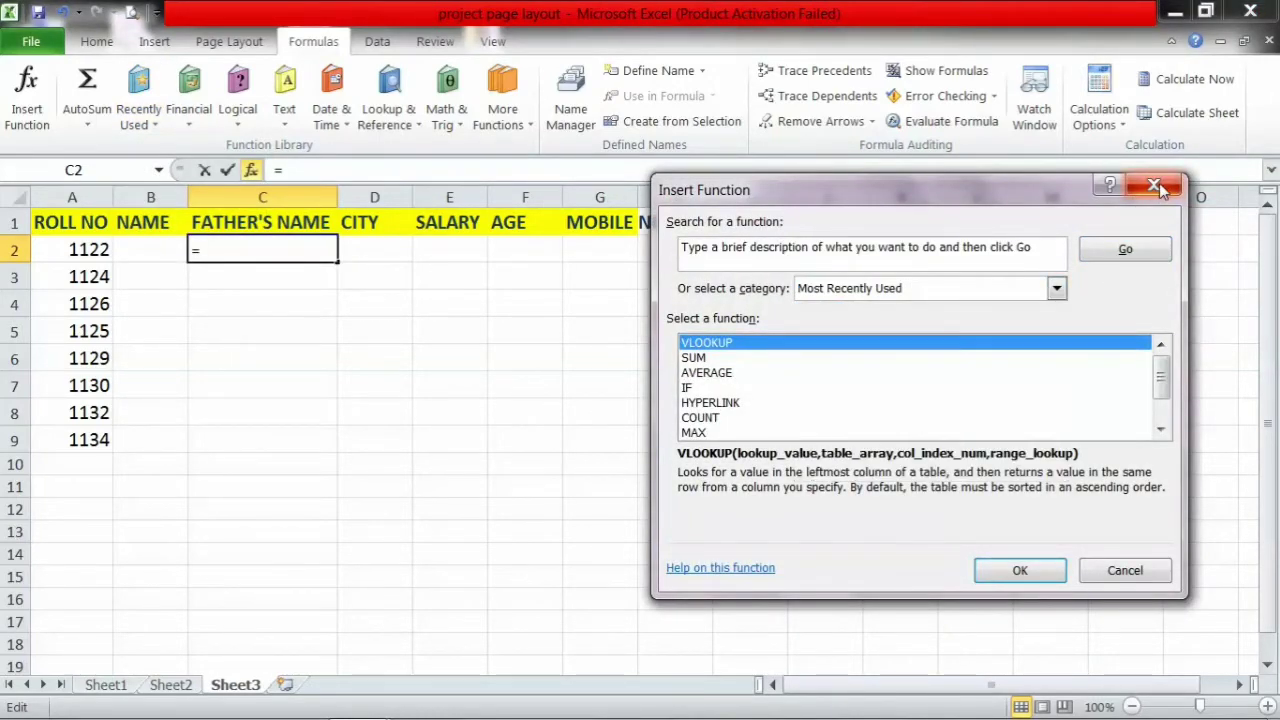
pyautogui.click(1159, 183)
pyautogui.click(191, 115)
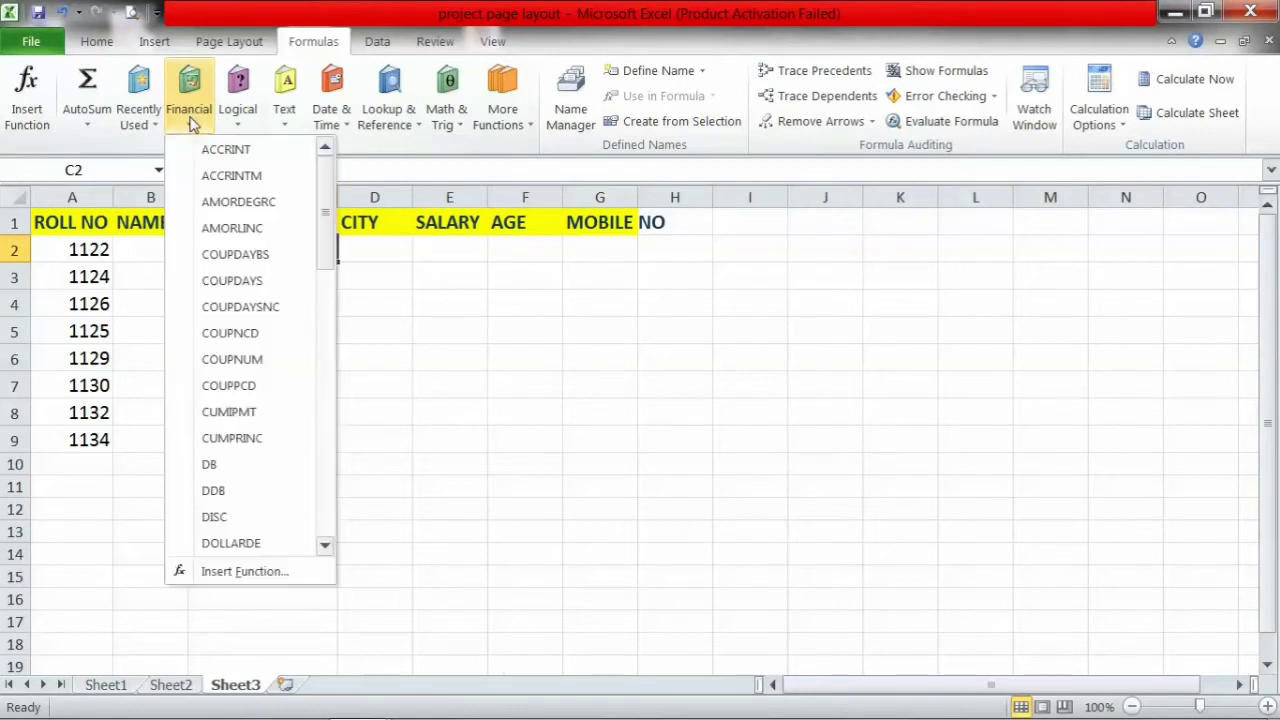
pyautogui.click(238, 112)
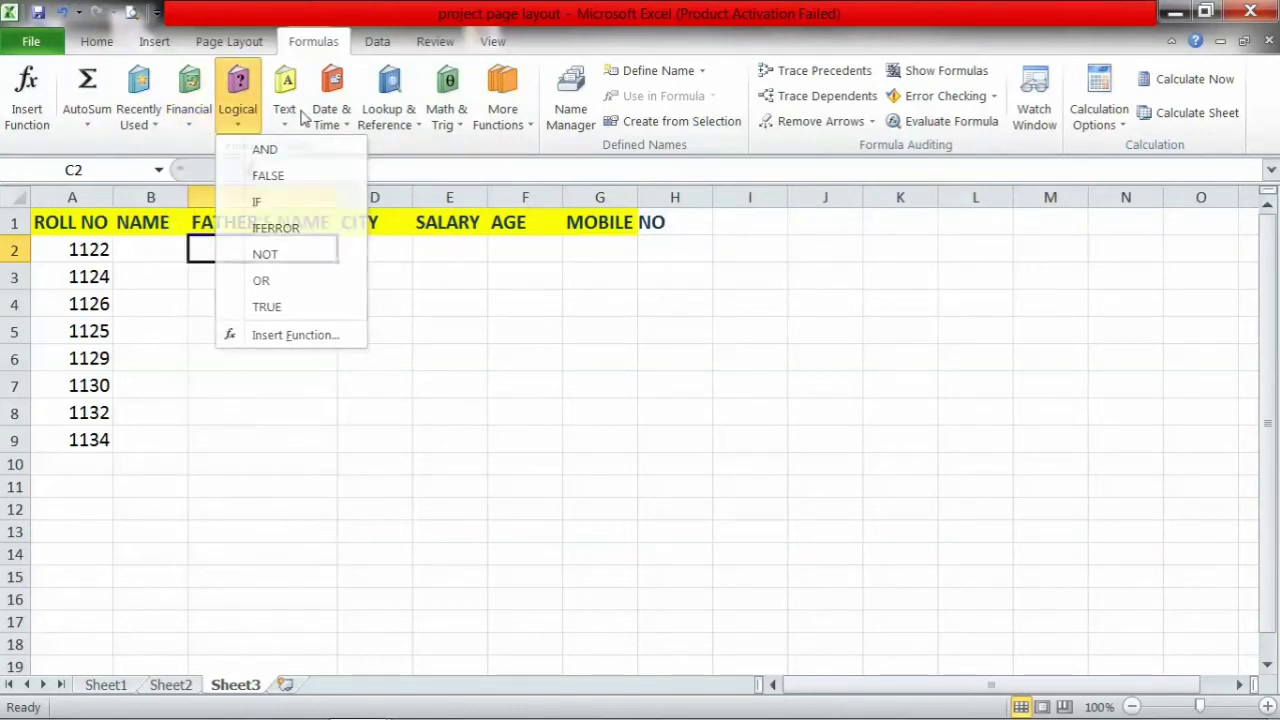
pyautogui.click(290, 115)
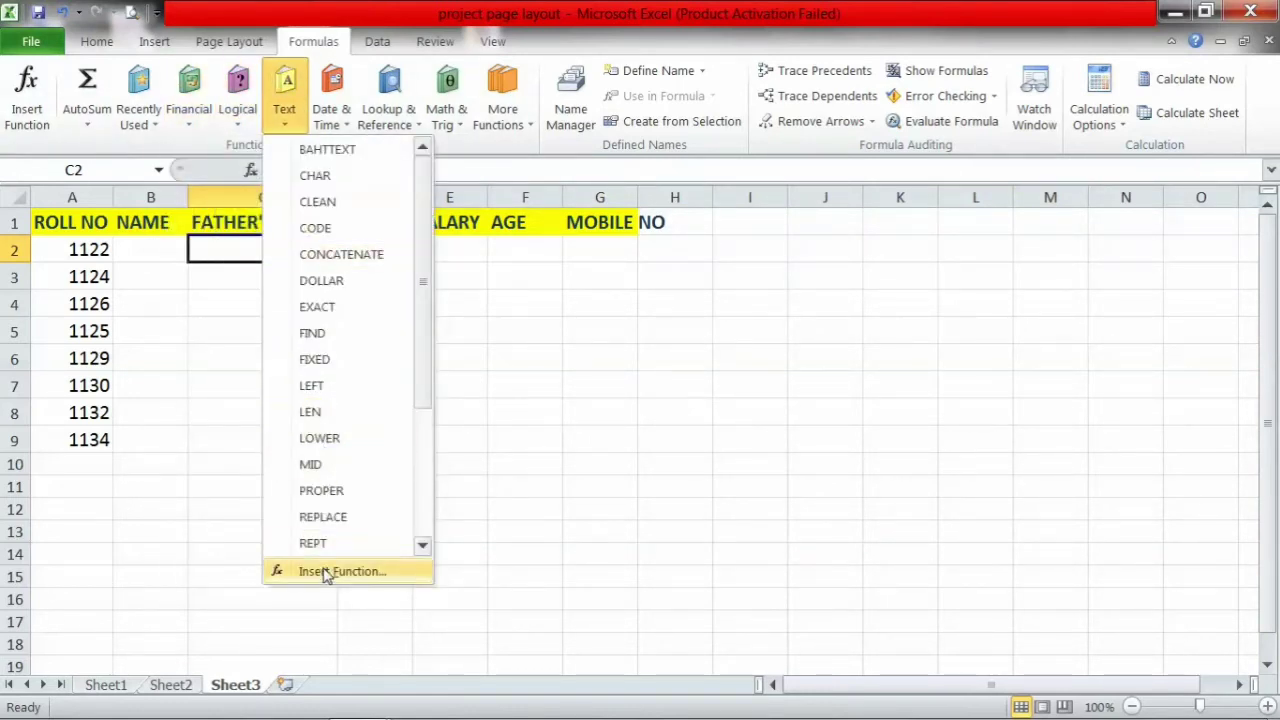
pyautogui.click(400, 120)
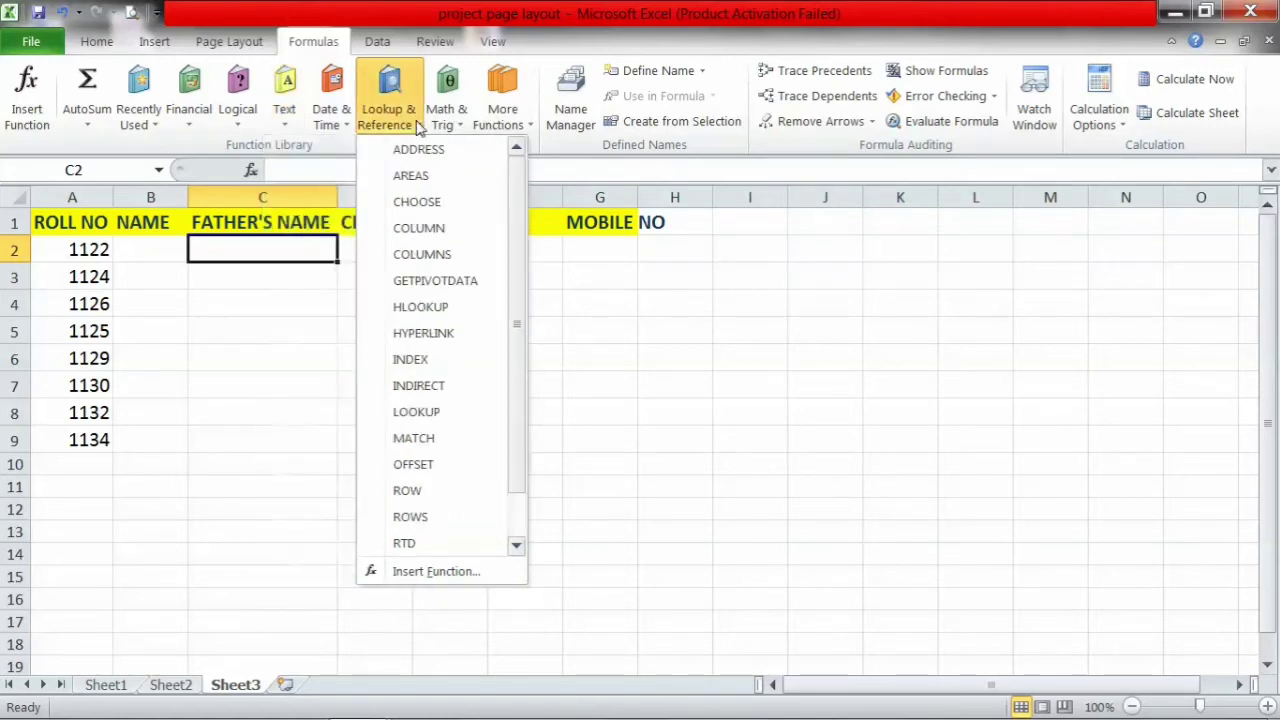
# - Insert VLOOKUP in C2 under FATHER'S NAME with lookup value A:A and table array Sheet2!A:G
pyautogui.click(145, 128)
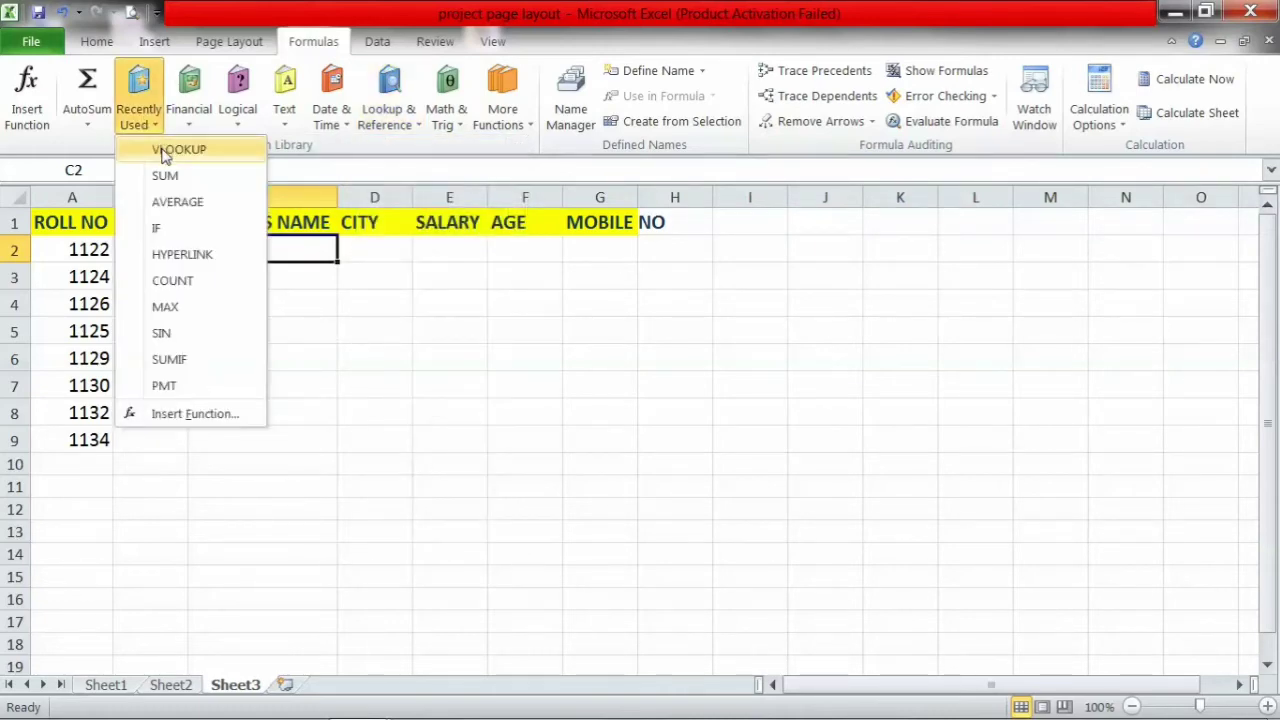
pyautogui.click(165, 152)
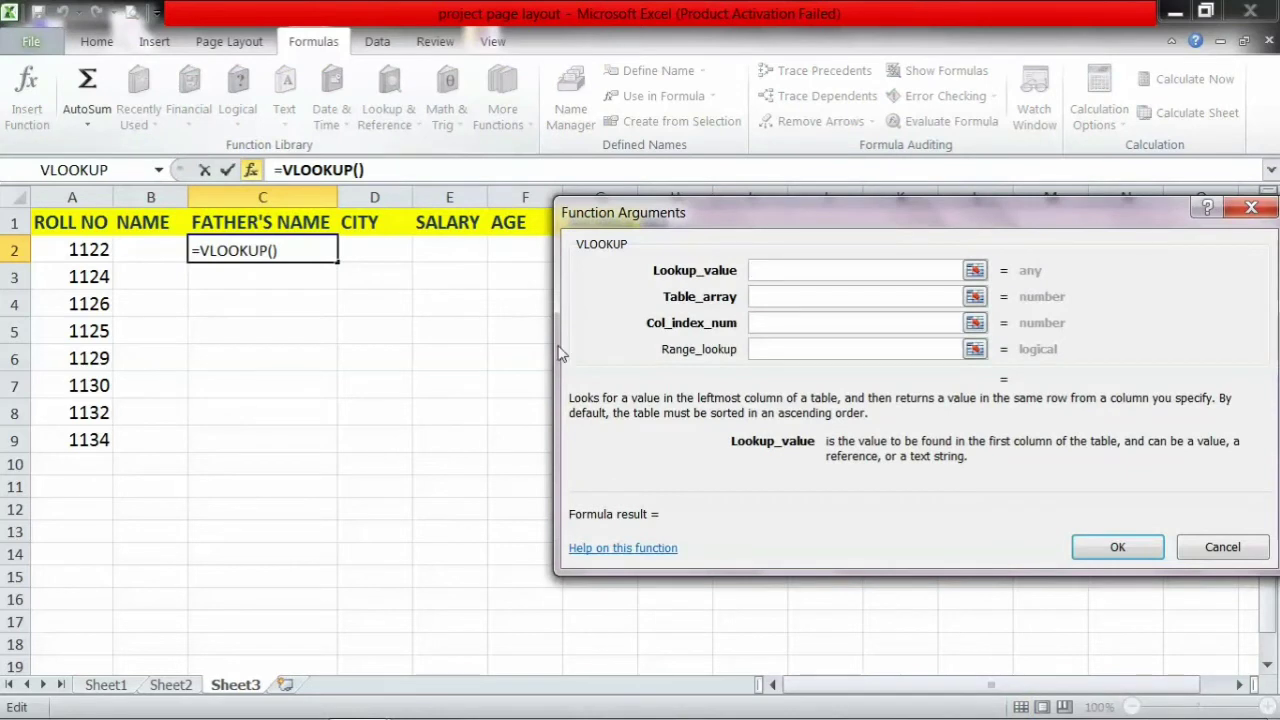
pyautogui.click(62, 198)
pyautogui.click(769, 295)
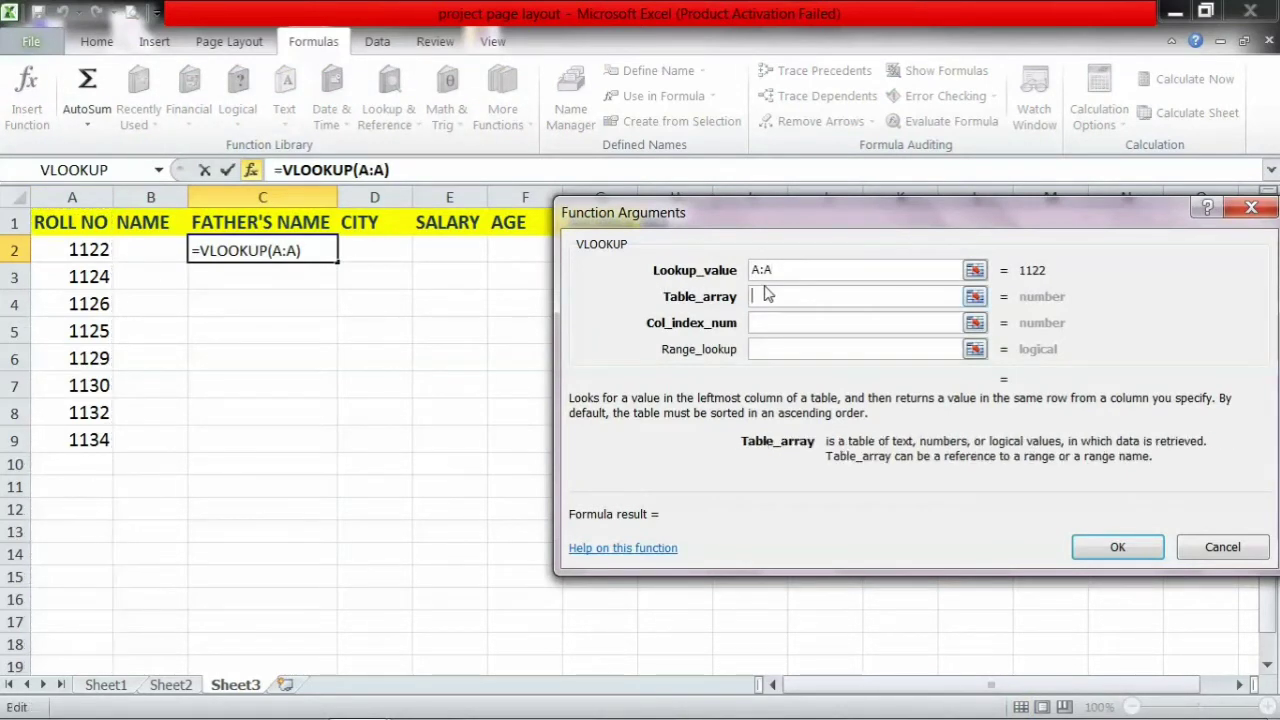
pyautogui.click(185, 685)
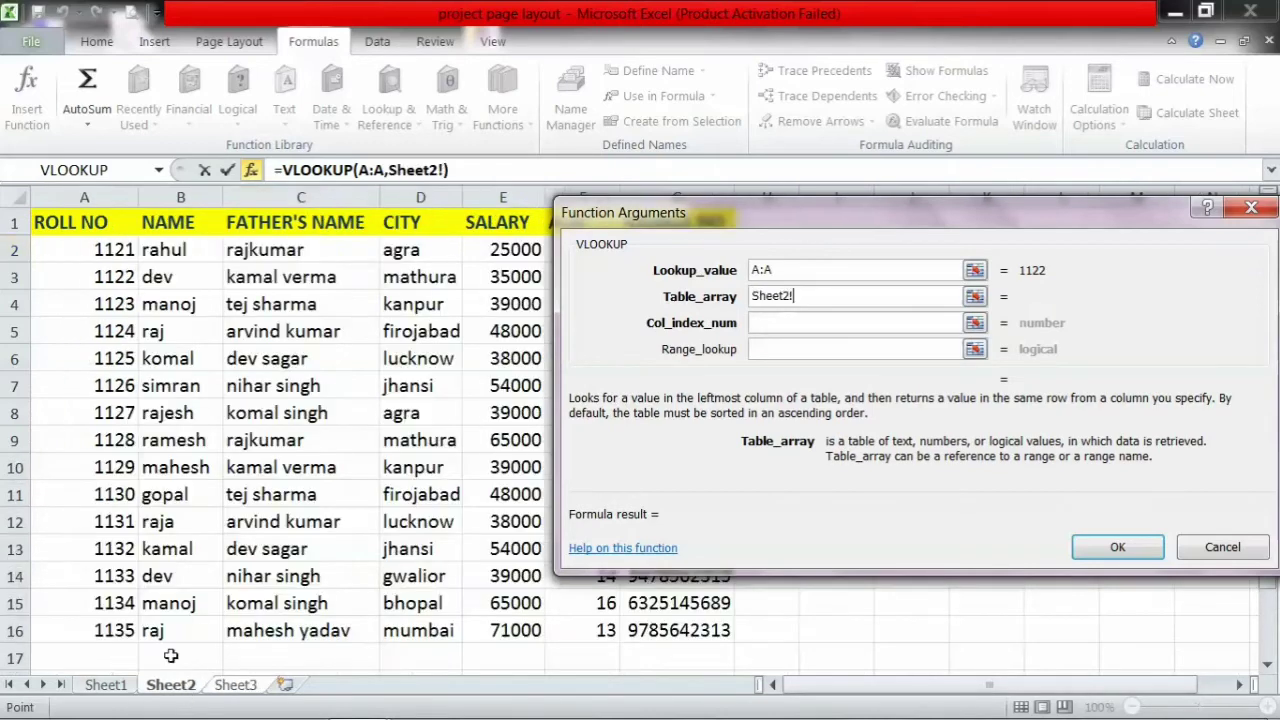
pyautogui.moveTo(111, 198); pyautogui.dragTo(700, 198)
pyautogui.moveTo(641, 413); pyautogui.dragTo(646, 424)
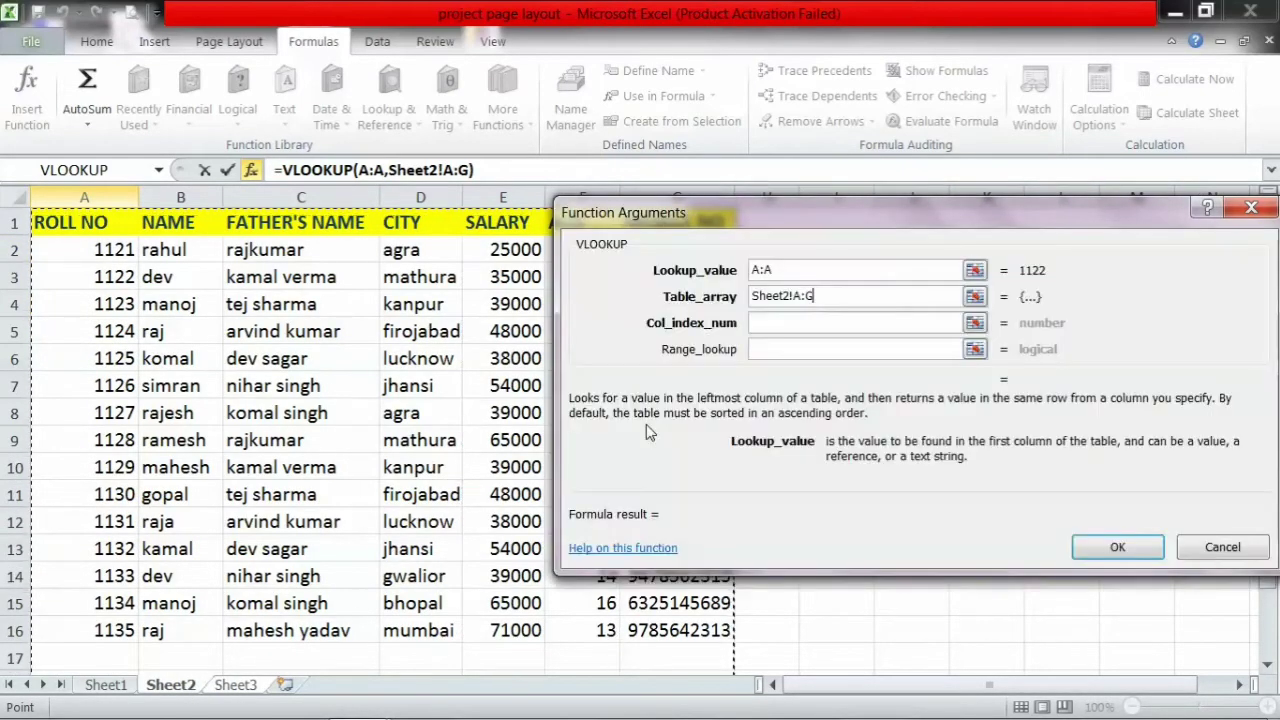
# - Complete the VLOOKUP in C2 with column index number 3 and range lookup 0
pyautogui.click(774, 322)
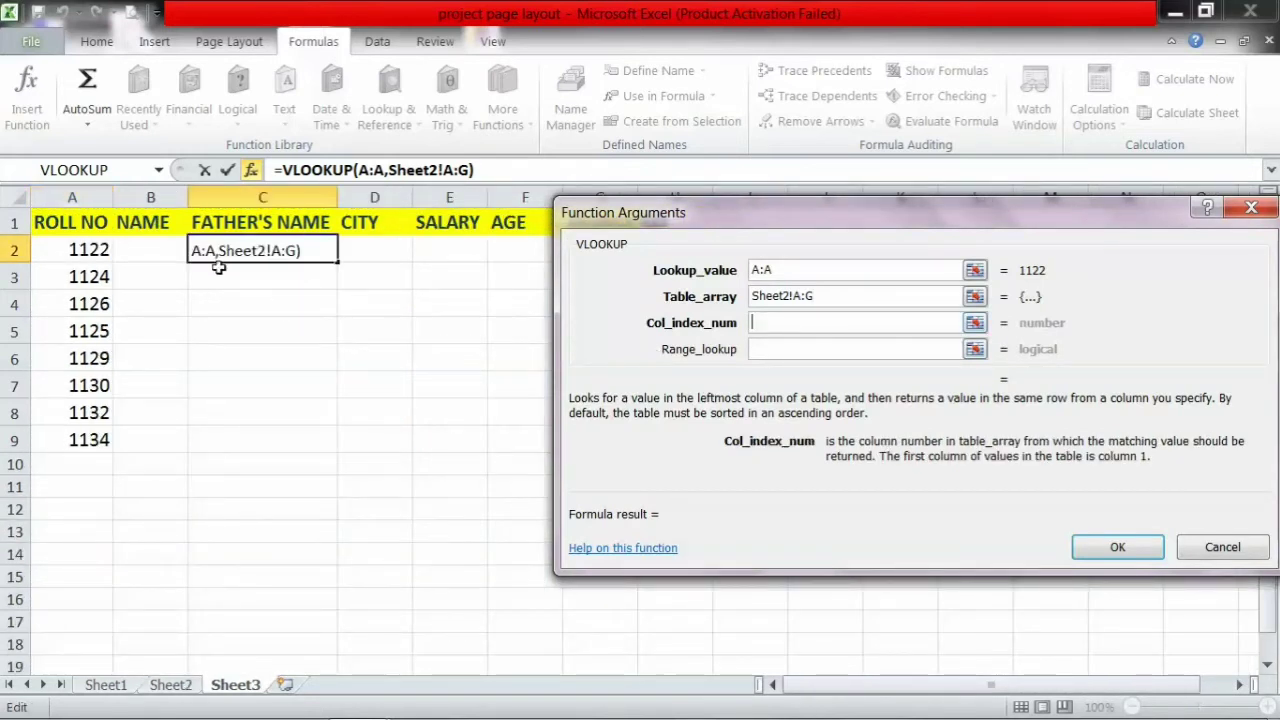
pyautogui.write('3')
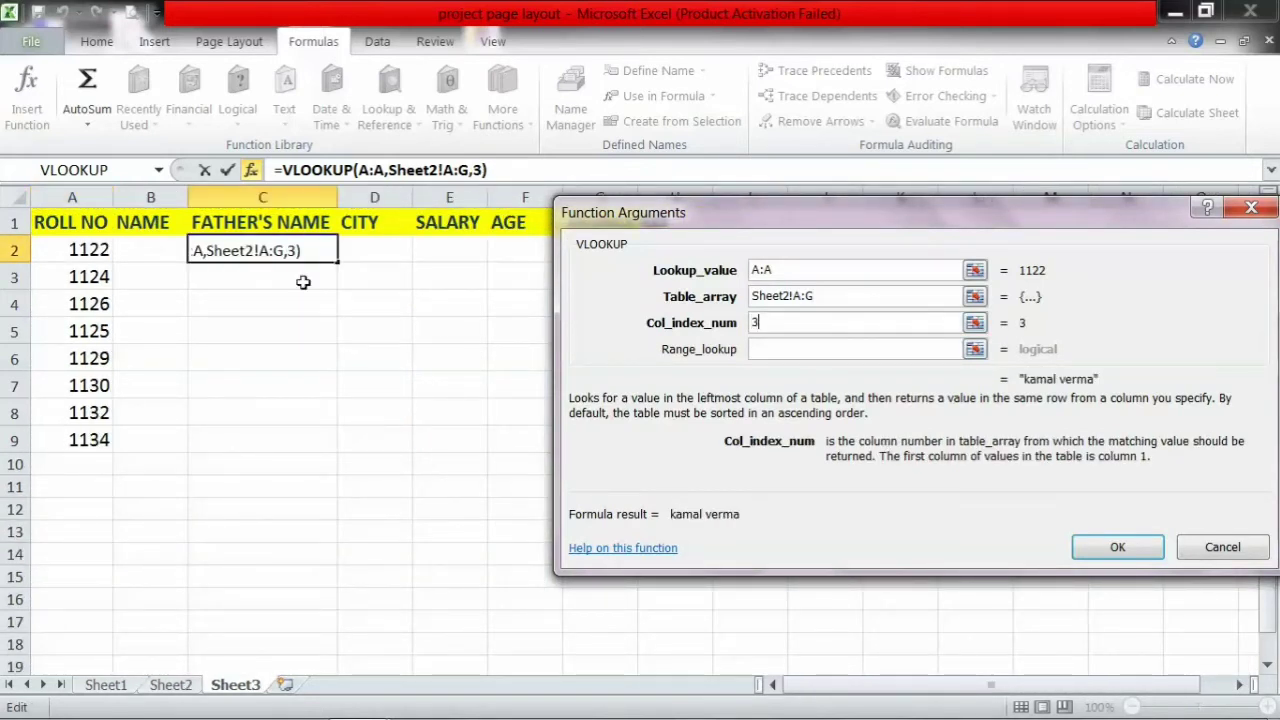
pyautogui.click(758, 346)
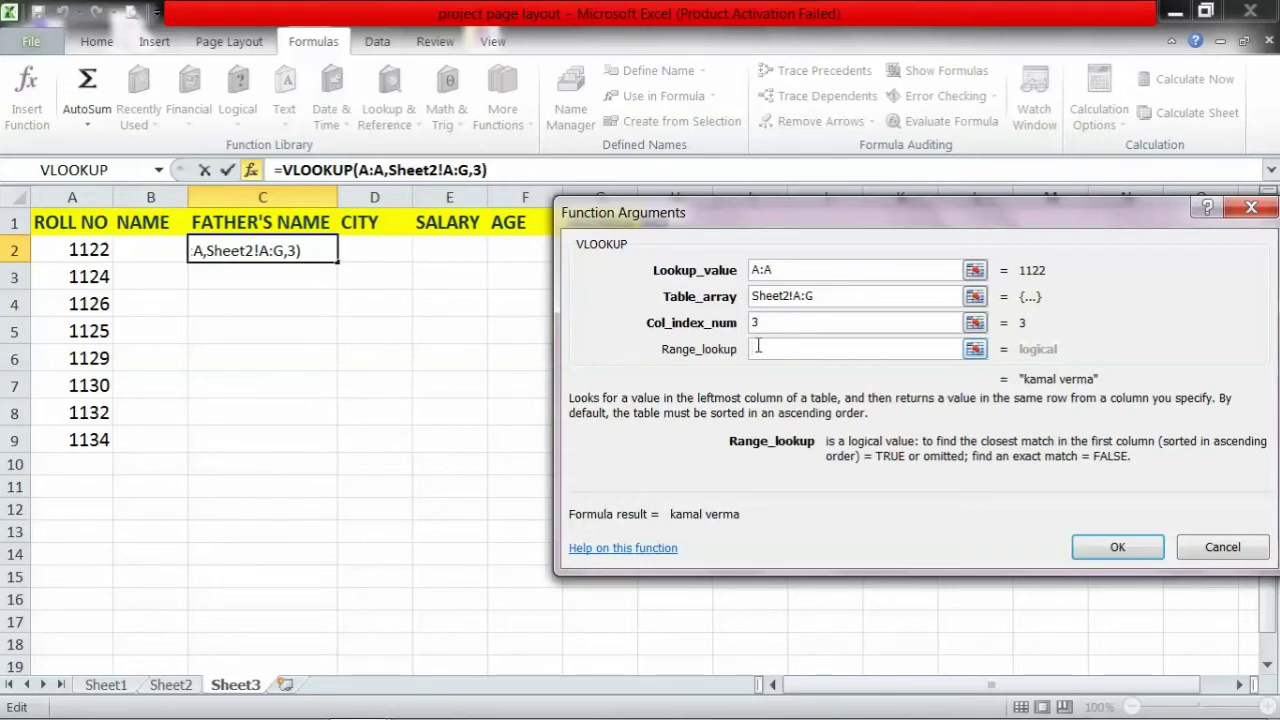
pyautogui.write('0')
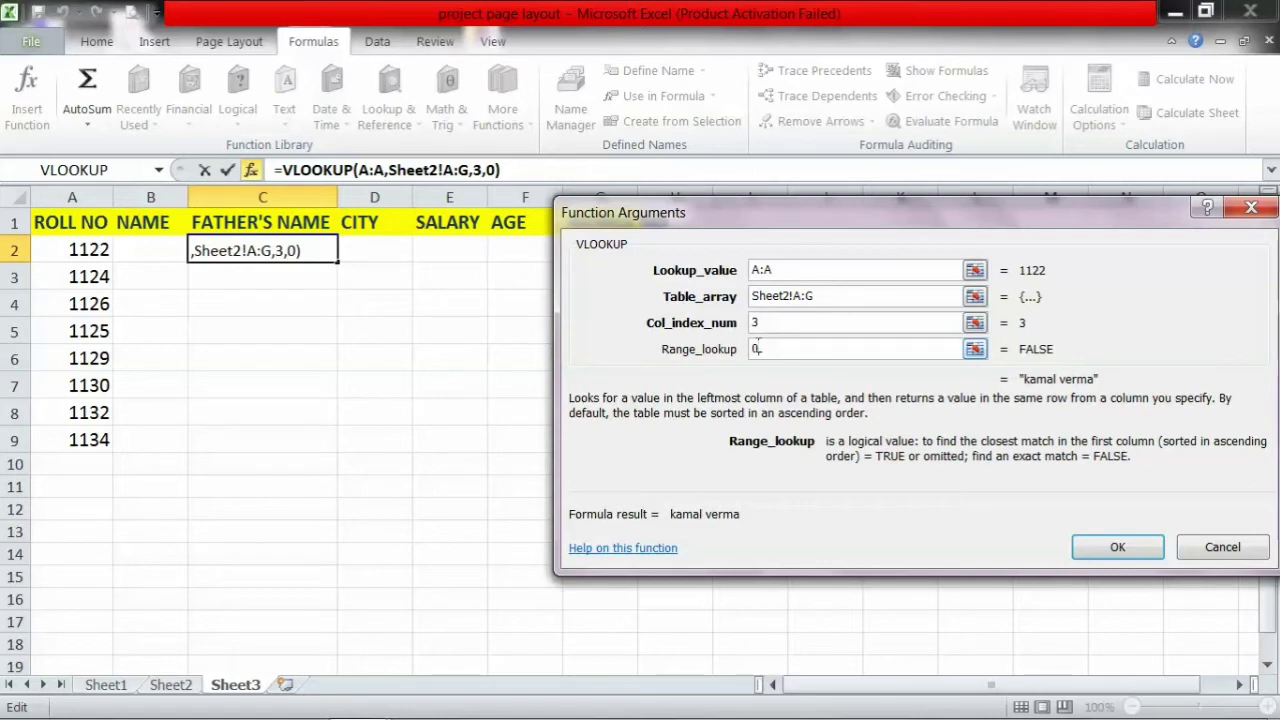
pyautogui.click(1118, 547)
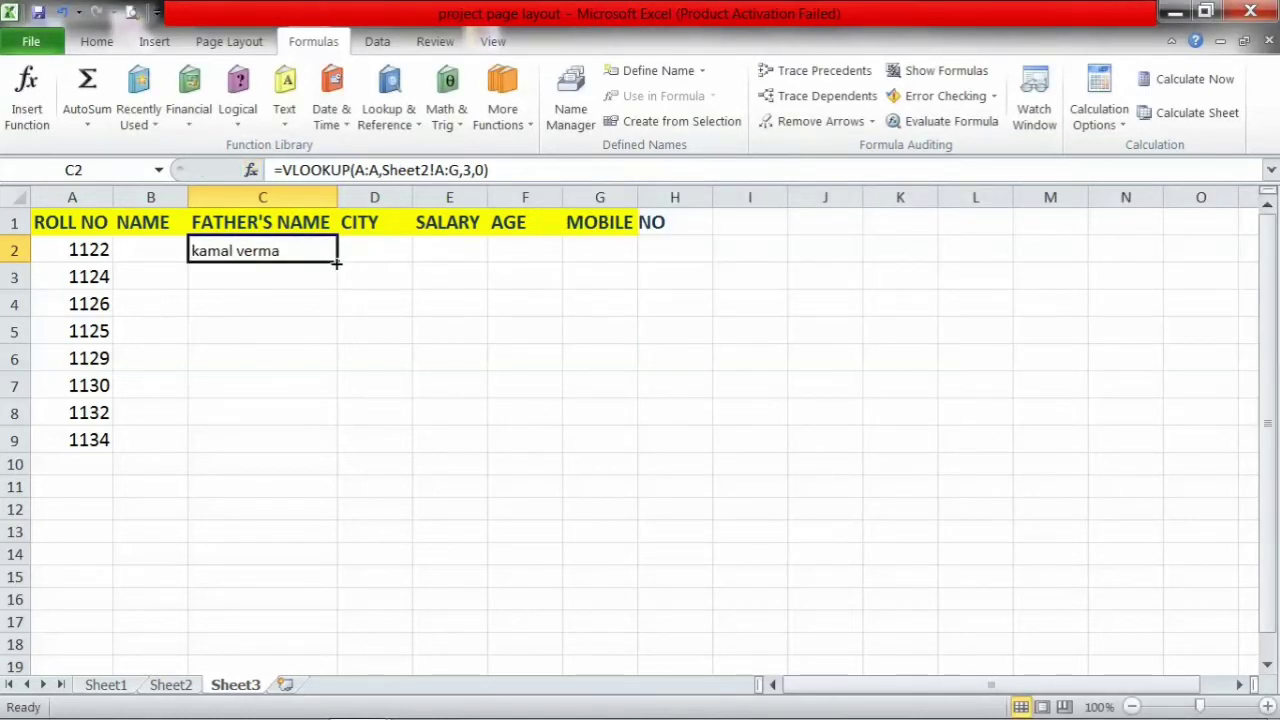
# - Fill the VLOOKUP formula from C2 down the FATHER'S NAME column to C12
pyautogui.moveTo(337, 261); pyautogui.dragTo(331, 518)
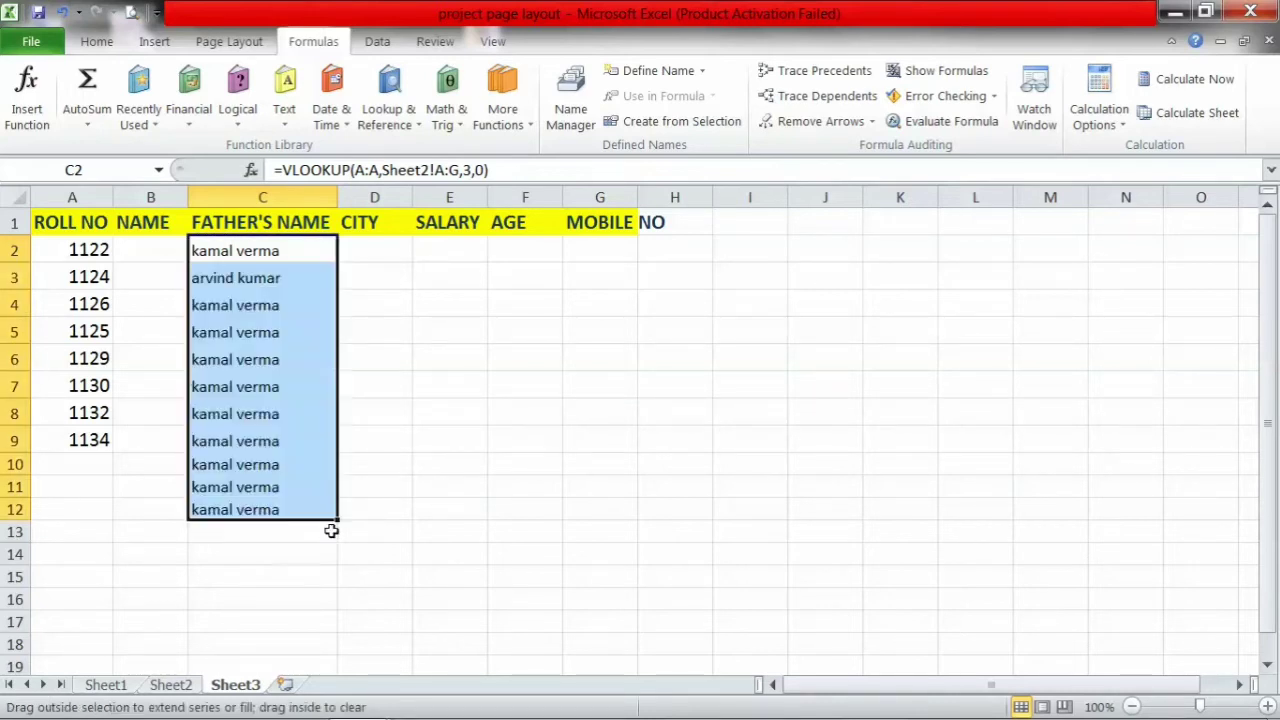
pyautogui.click(262, 464)
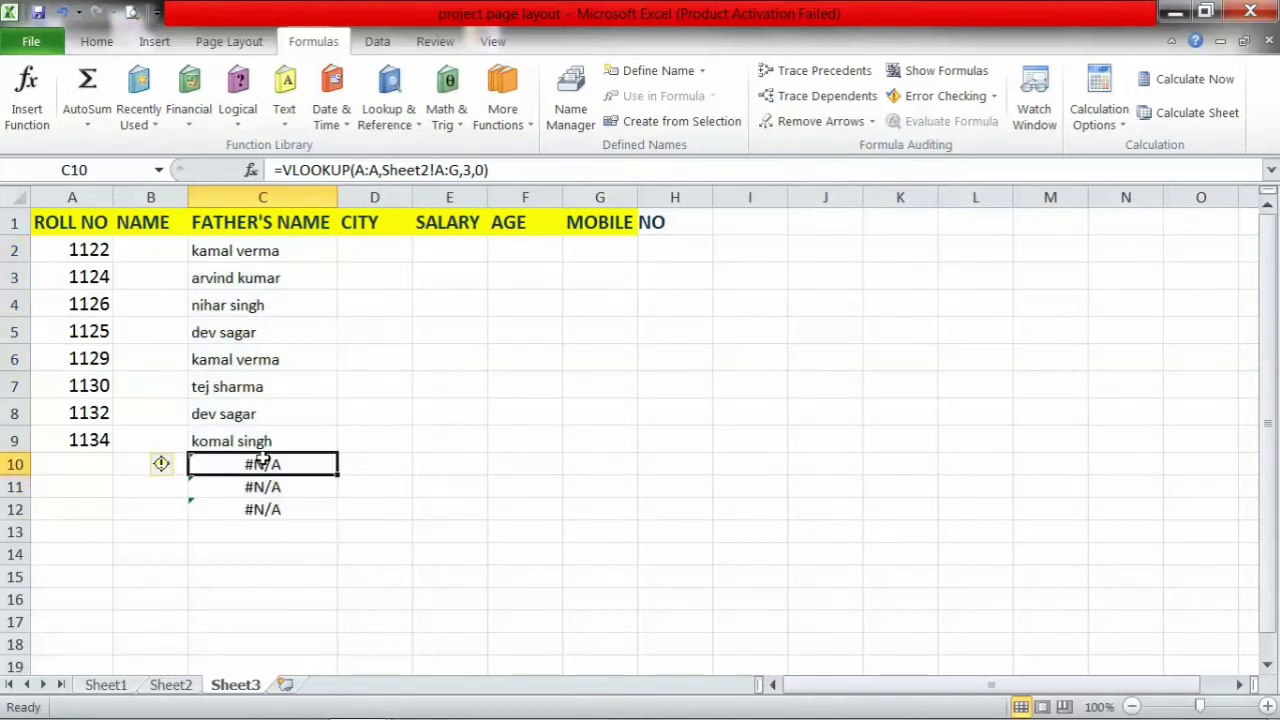
# - Check the roll numbers on Sheet2, and enter the unlisted roll number 1136 in A10 of Sheet3
pyautogui.click(66, 481)
pyautogui.click(64, 465)
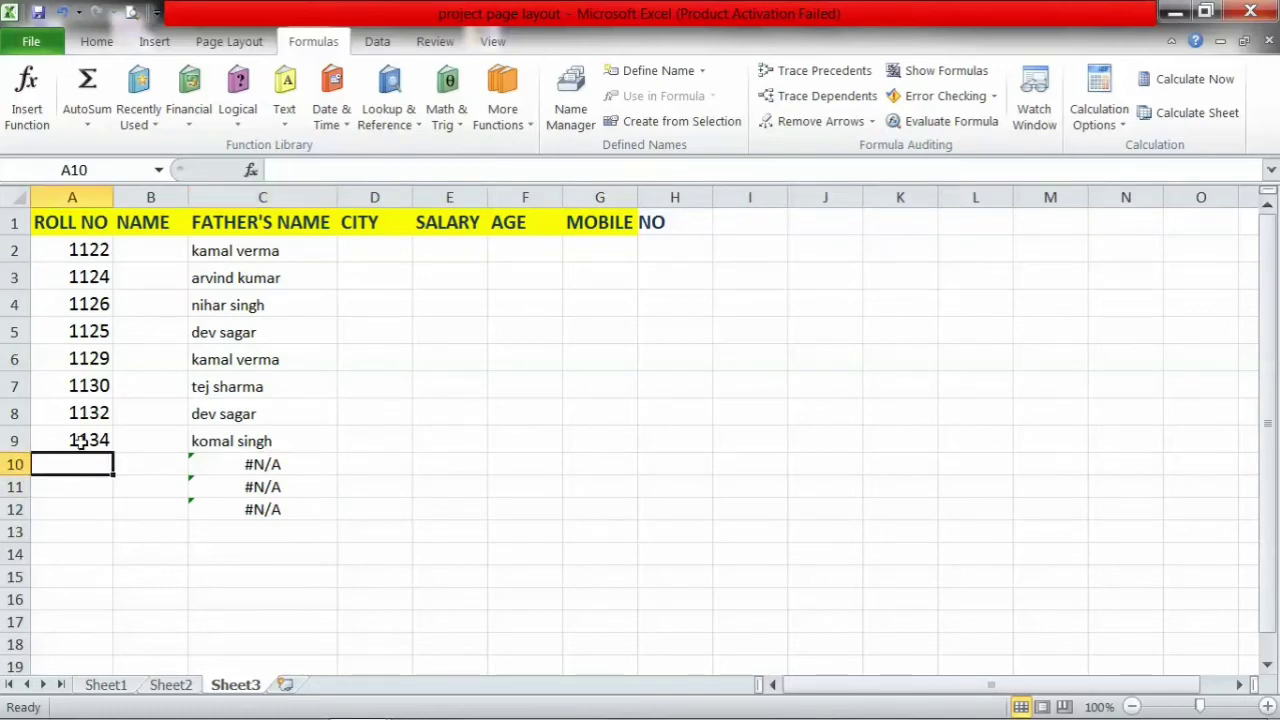
pyautogui.click(176, 688)
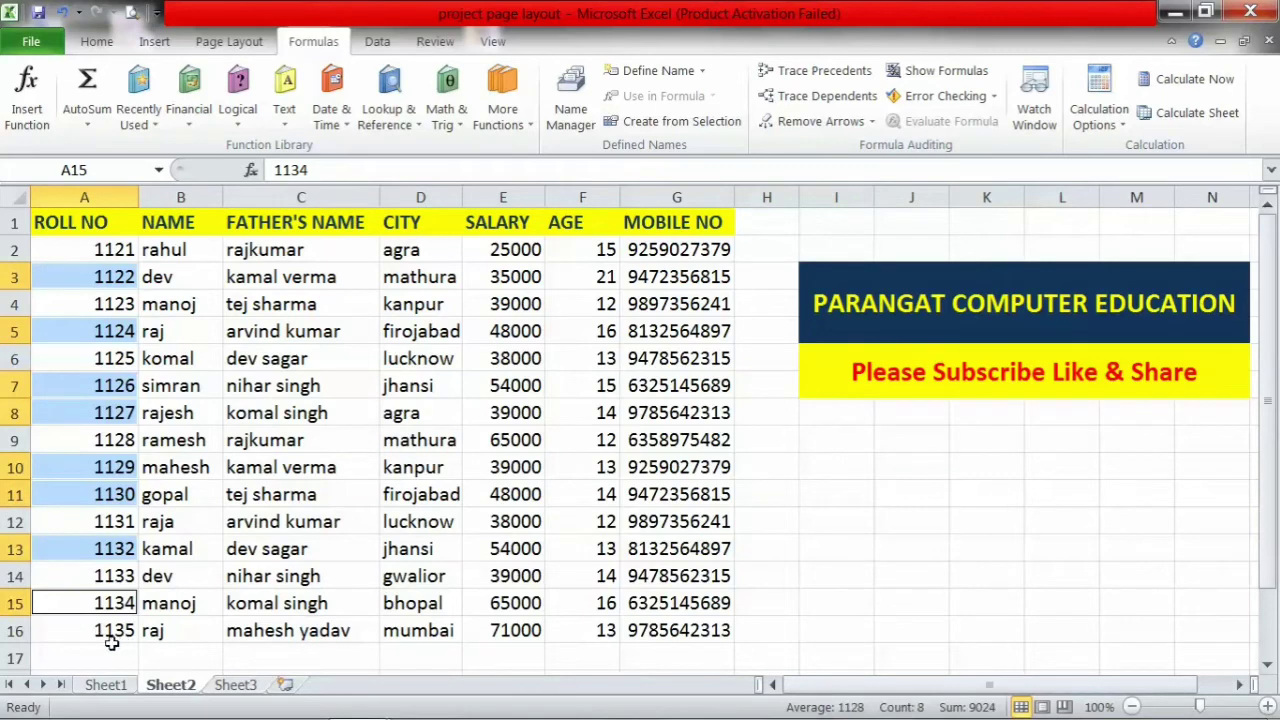
pyautogui.click(238, 686)
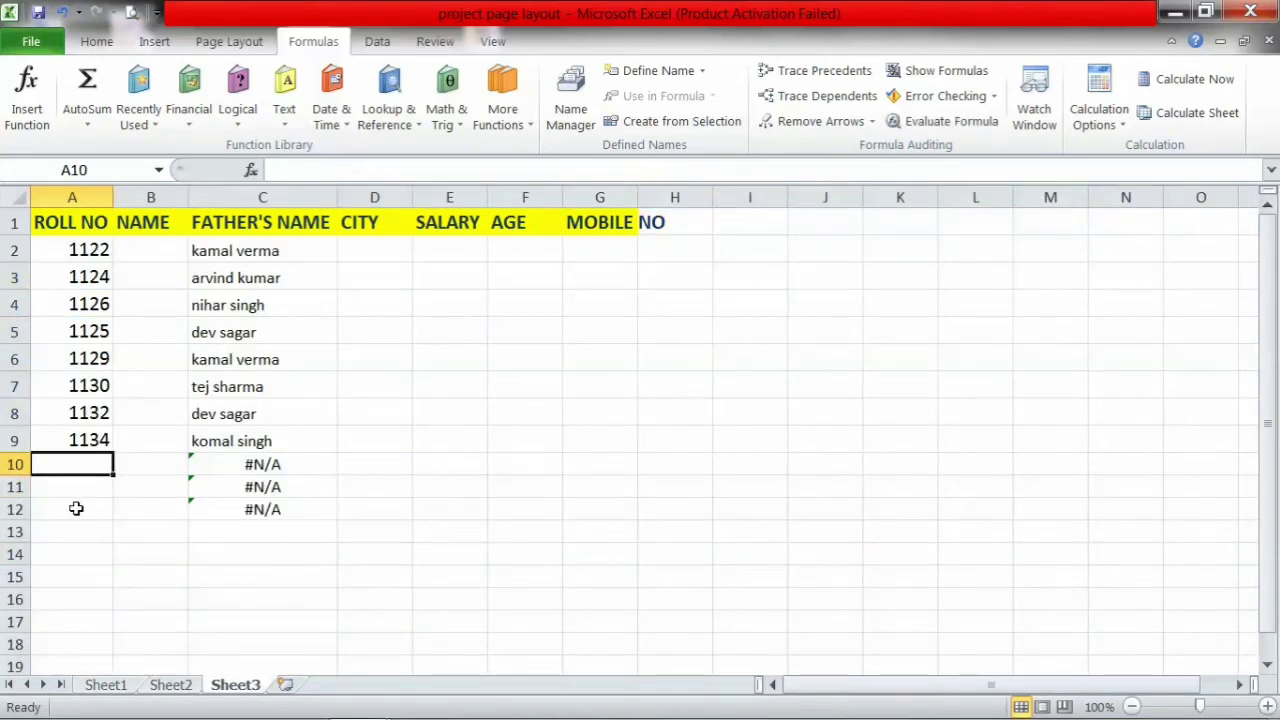
pyautogui.write('1136')
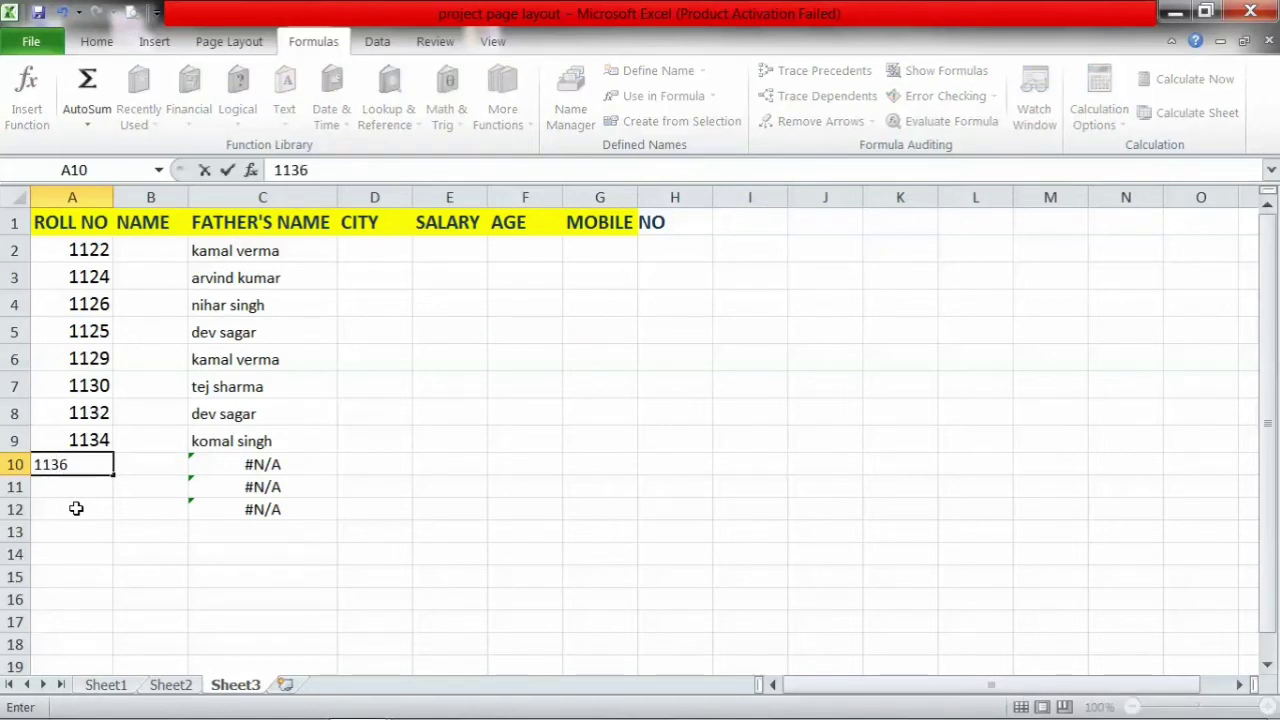
pyautogui.press('Return')
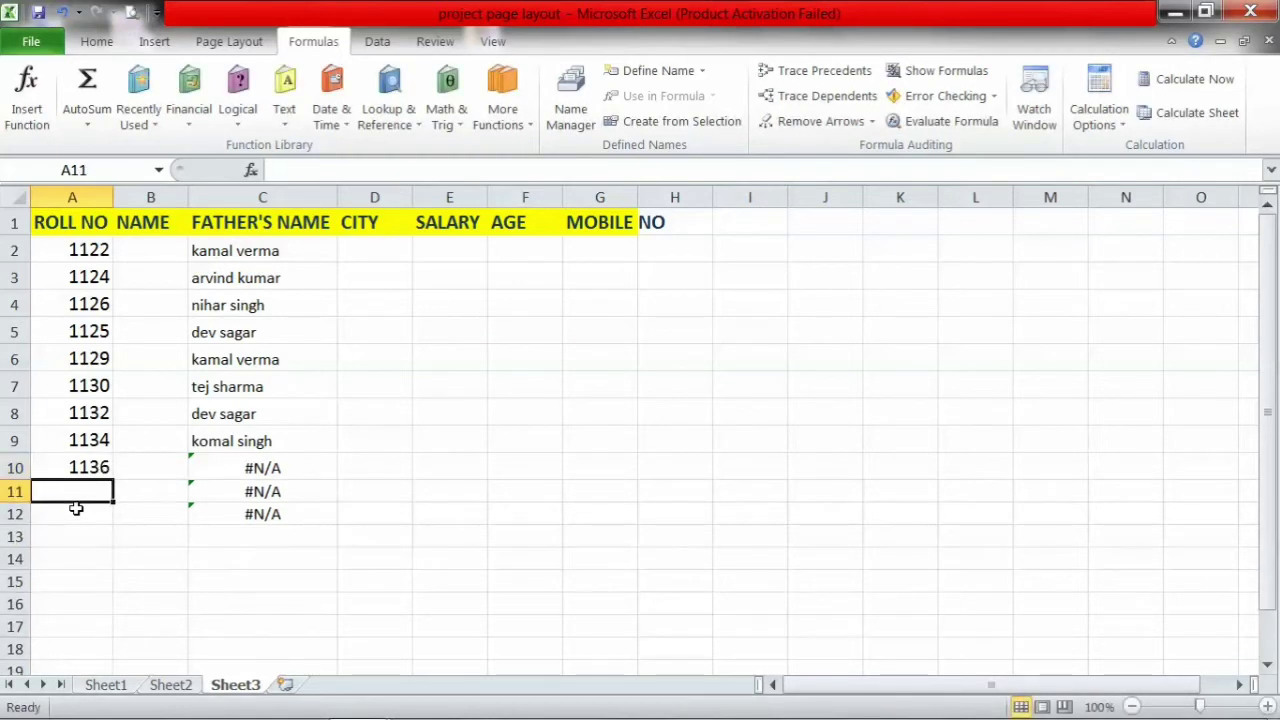
# - Remove the range lookup argument from the VLOOKUP formula in C10, leaving =VLOOKUP(A:A,Sheet2!A:G,3)
pyautogui.click(248, 475)
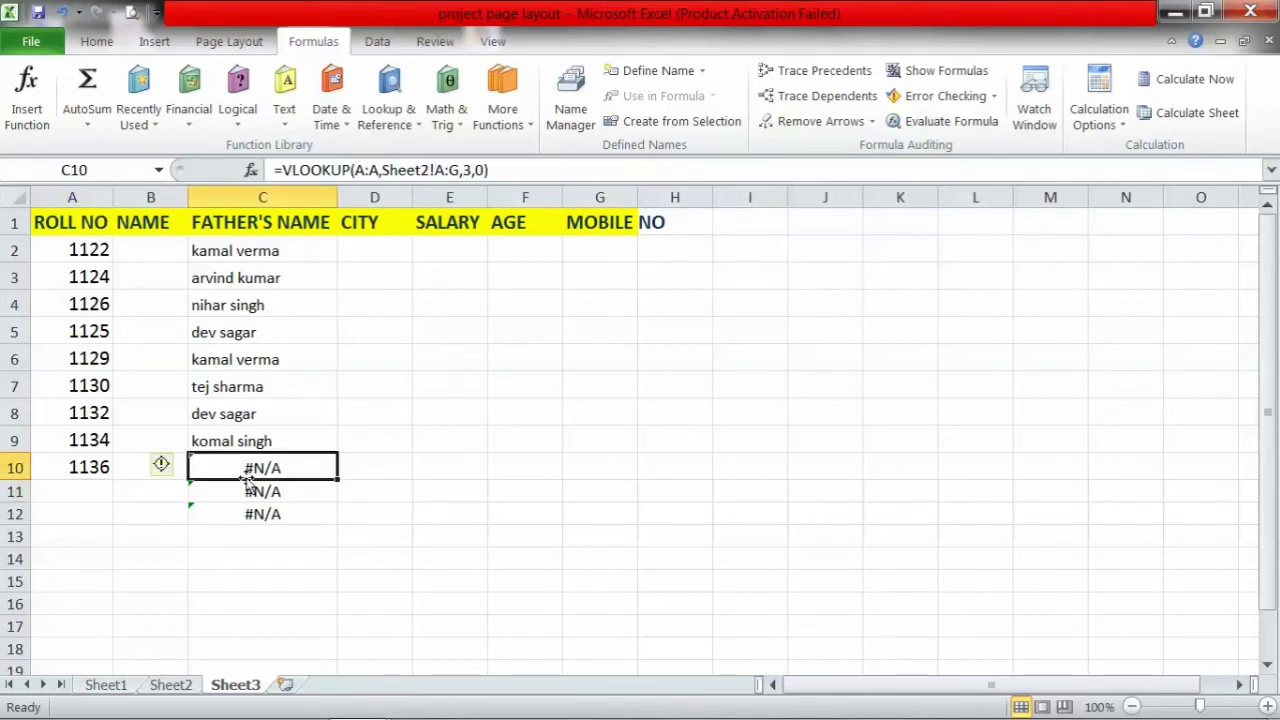
pyautogui.click(484, 171)
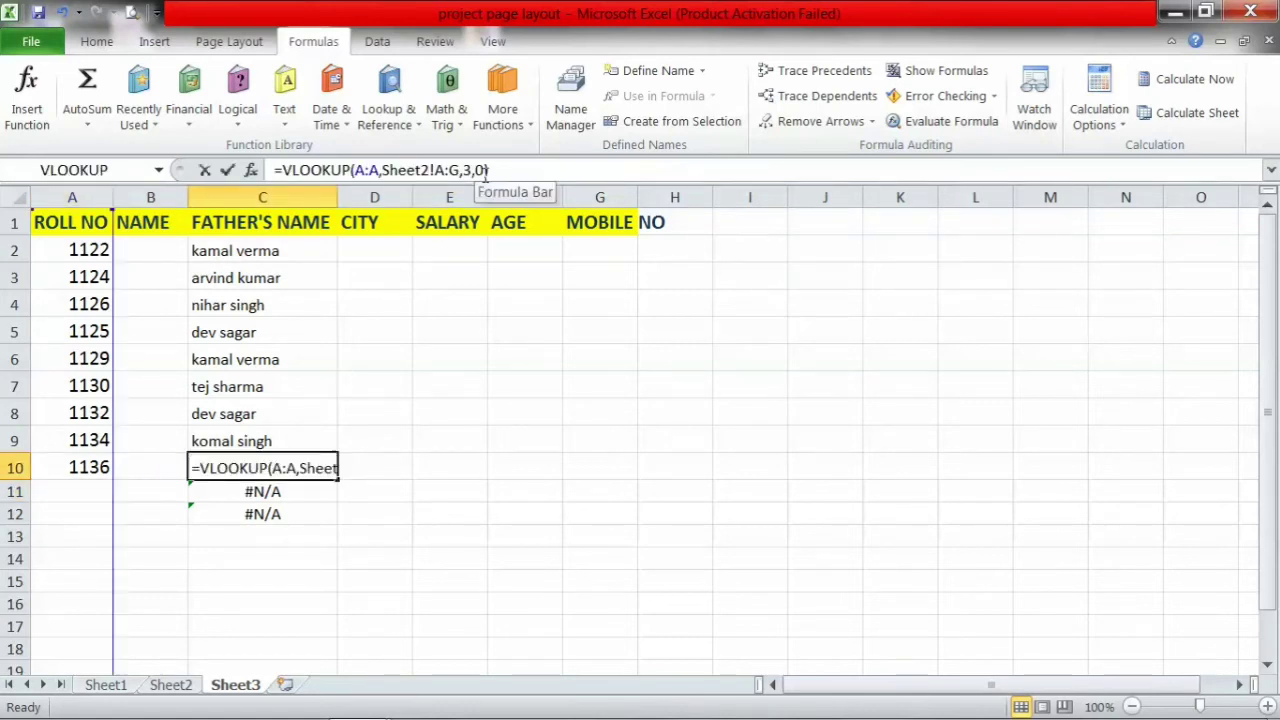
pyautogui.press('BackSpace')
pyautogui.press('BackSpace')
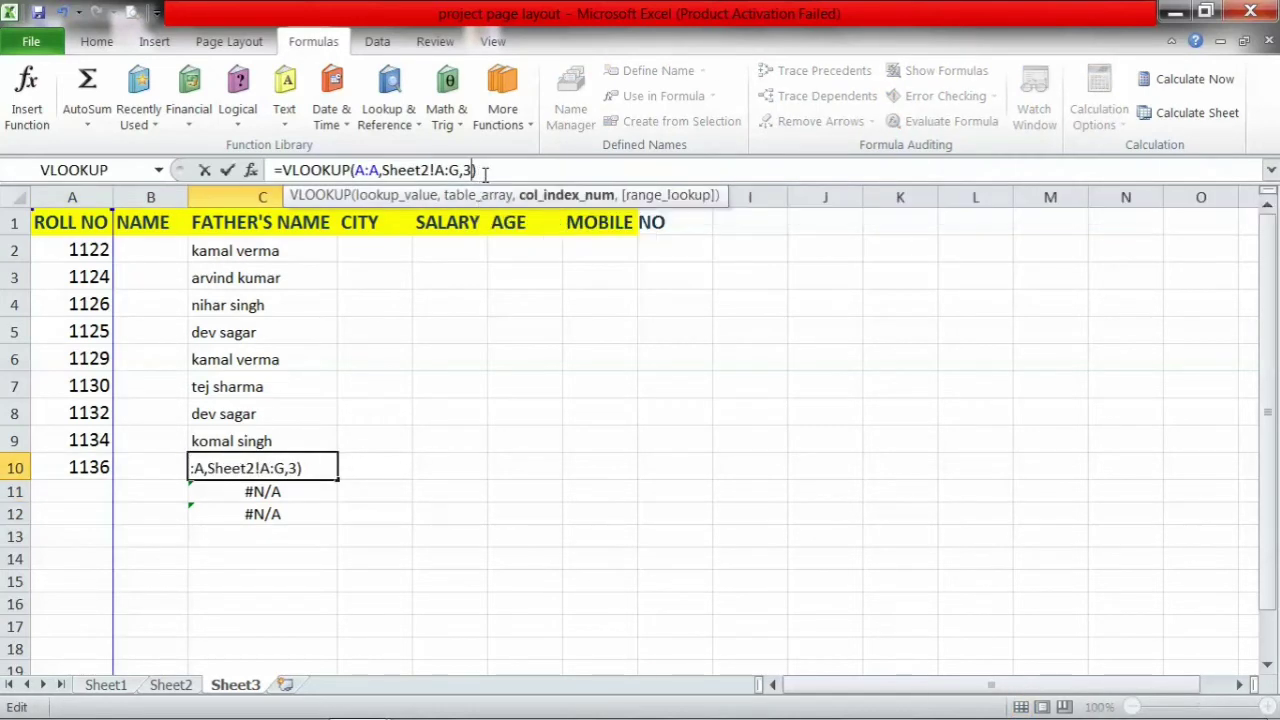
pyautogui.press('Return')
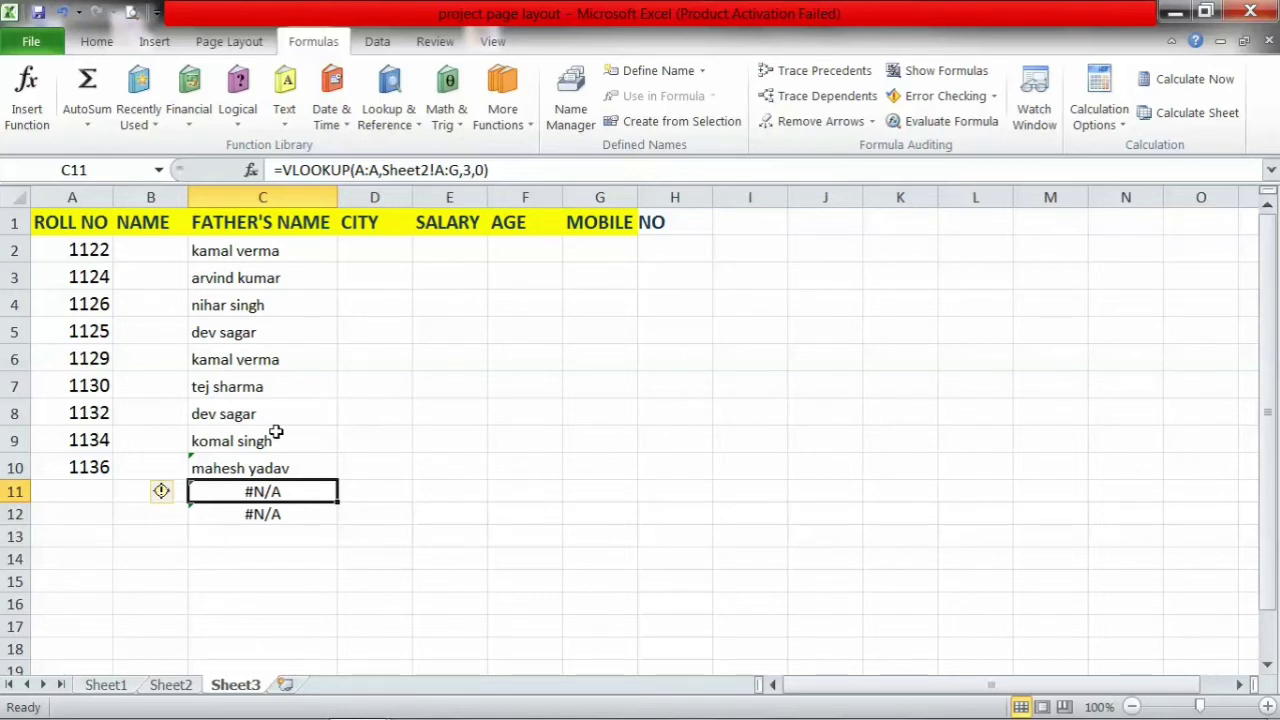
# - Delete the range lookup argument from the VLOOKUP in C11 and re-enter it as 0
pyautogui.click(486, 170)
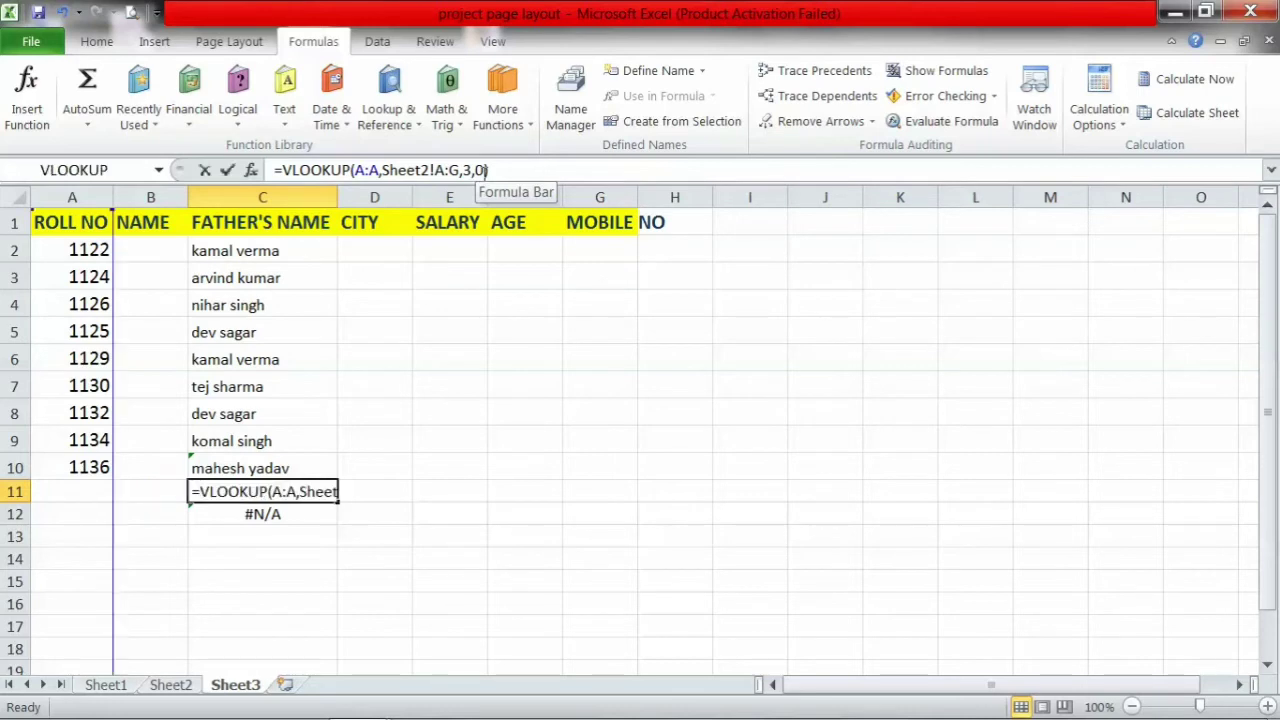
pyautogui.press('BackSpace')
pyautogui.press('BackSpace')
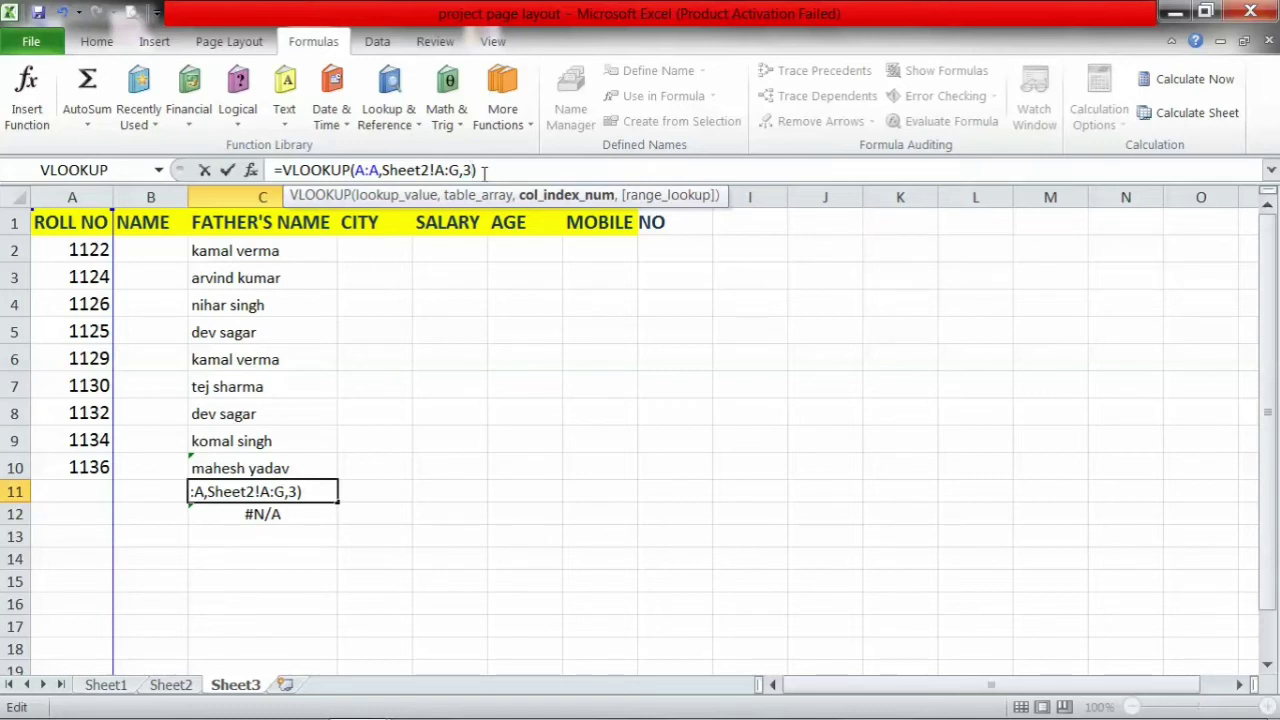
pyautogui.write(',')
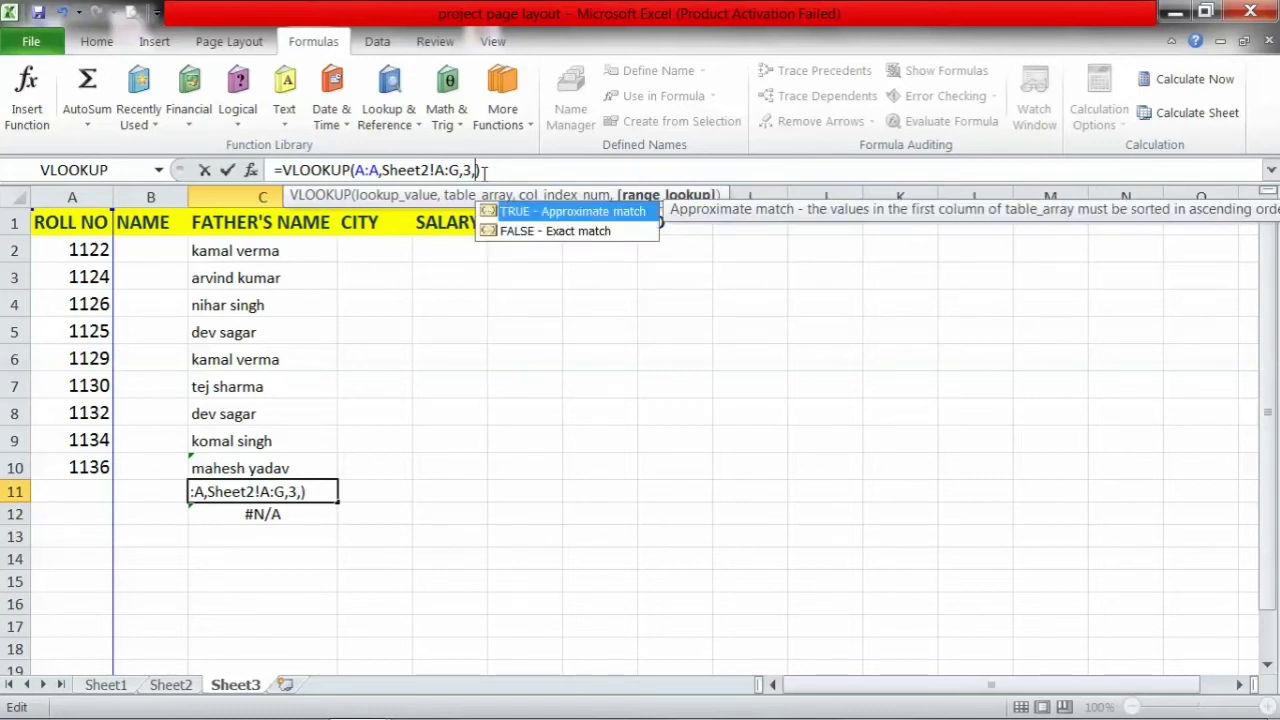
pyautogui.write('0')
pyautogui.press('Return')
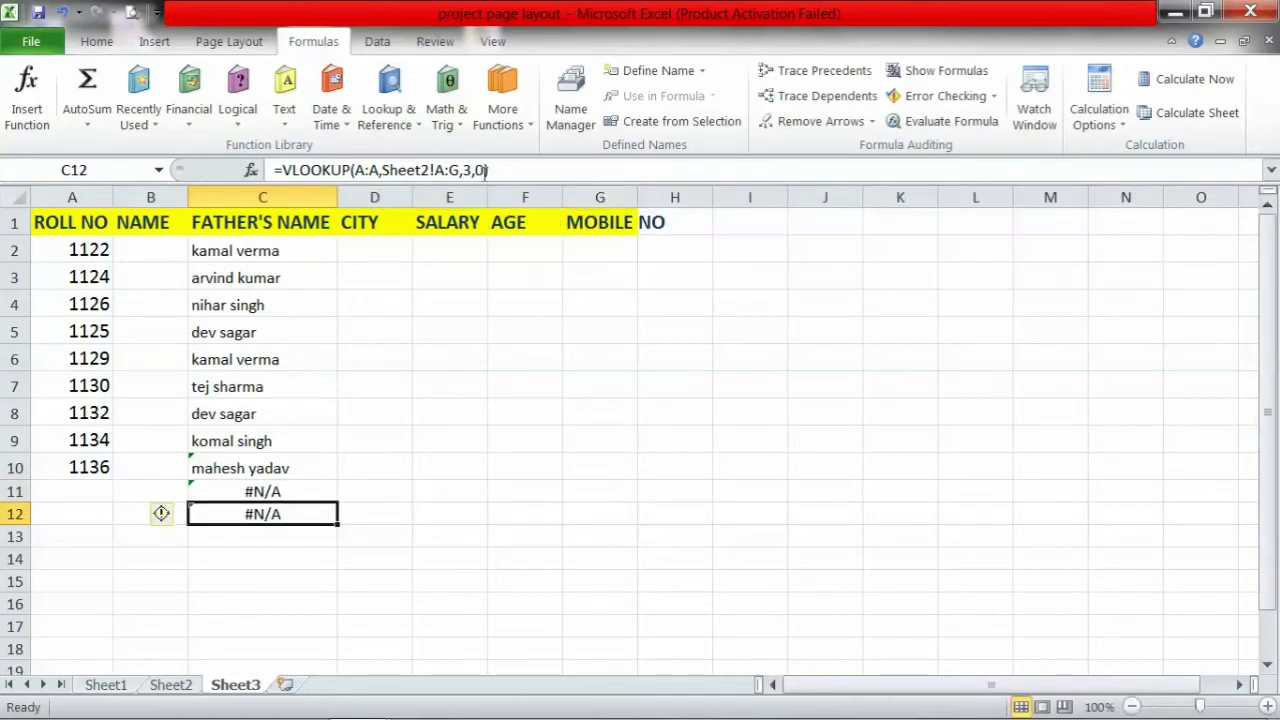
# - Add range lookup 0 to the VLOOKUP formula in C10
pyautogui.click(316, 465)
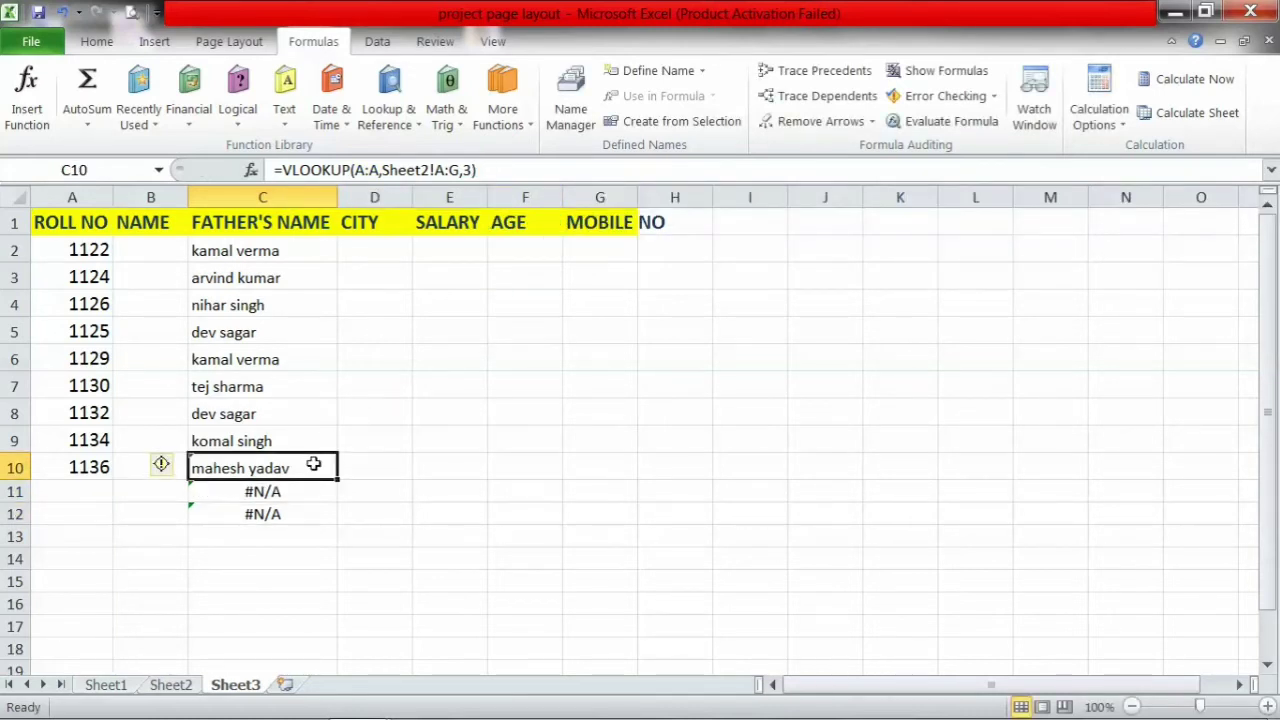
pyautogui.click(470, 170)
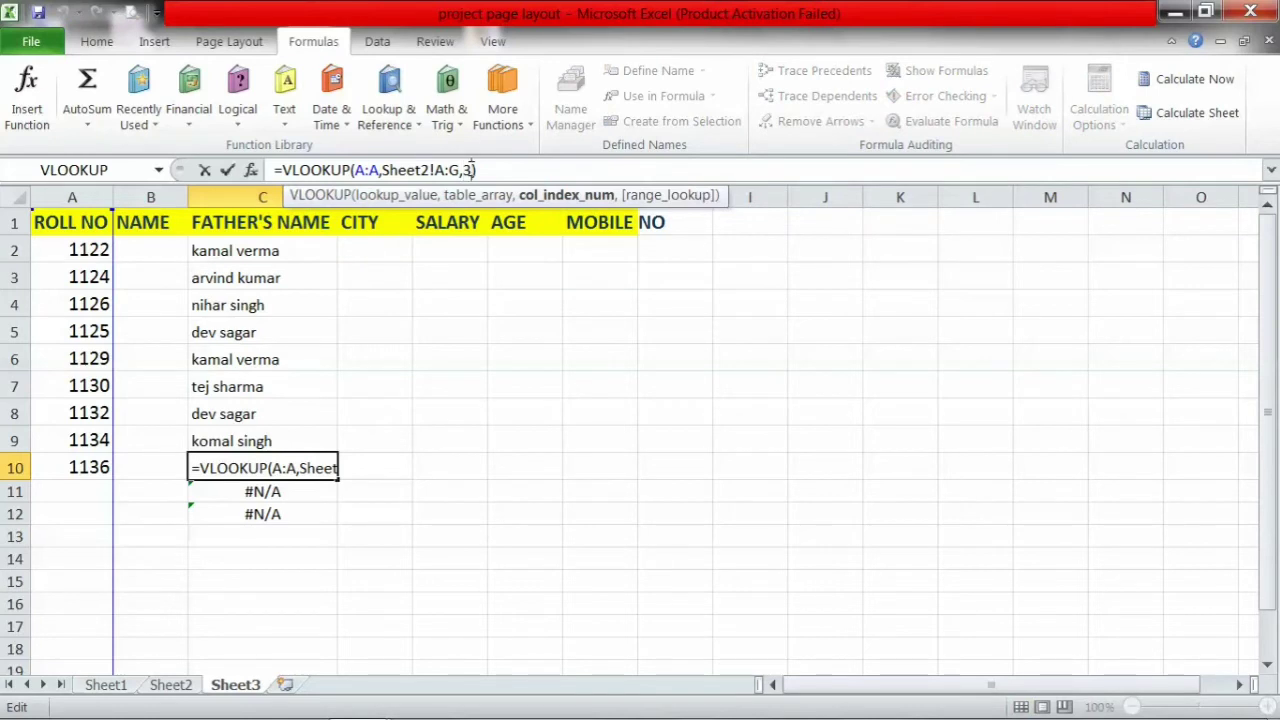
pyautogui.write(',0')
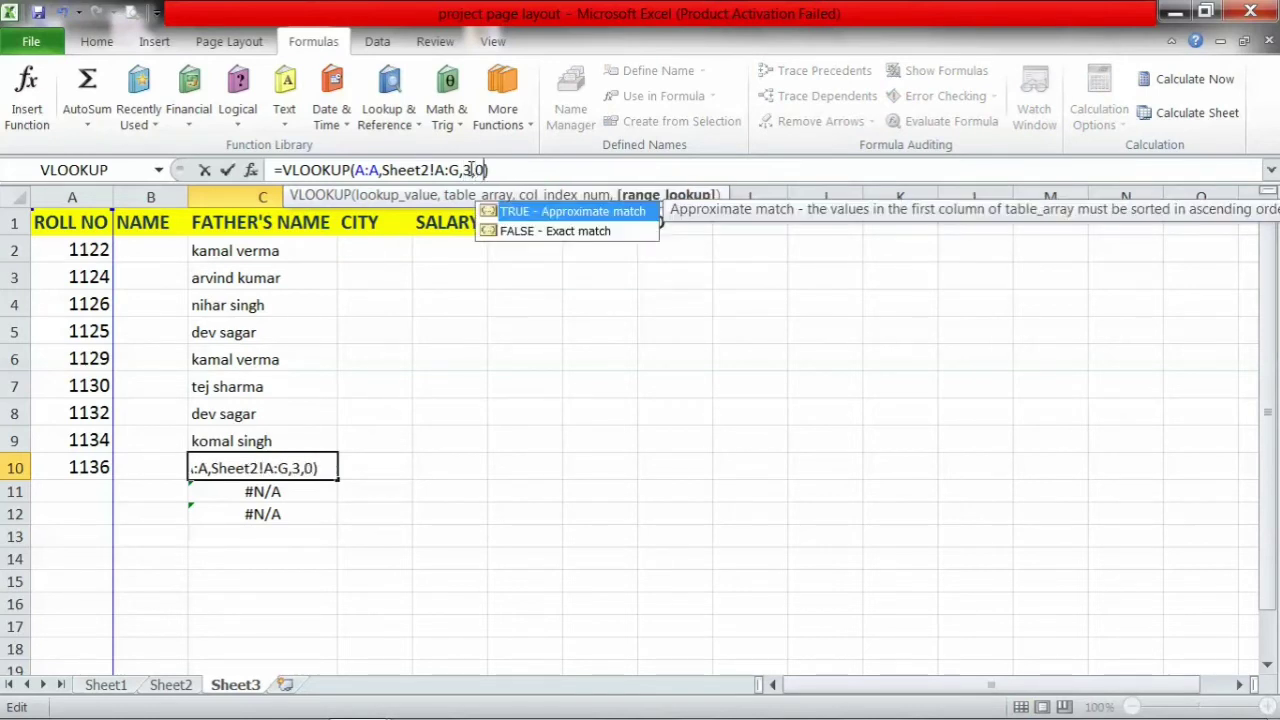
pyautogui.press('Return')
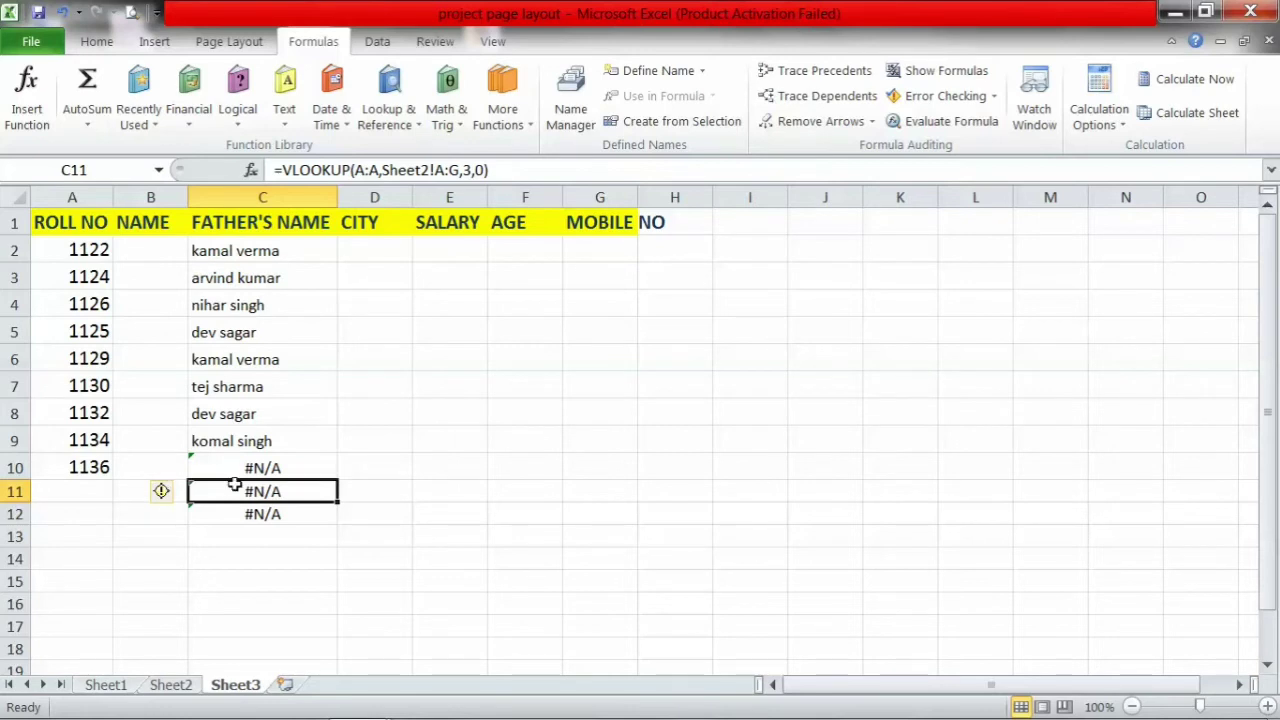
# - Replace the range lookup in C10's VLOOKUP with 1, then with FALSE for an exact match
pyautogui.click(265, 465)
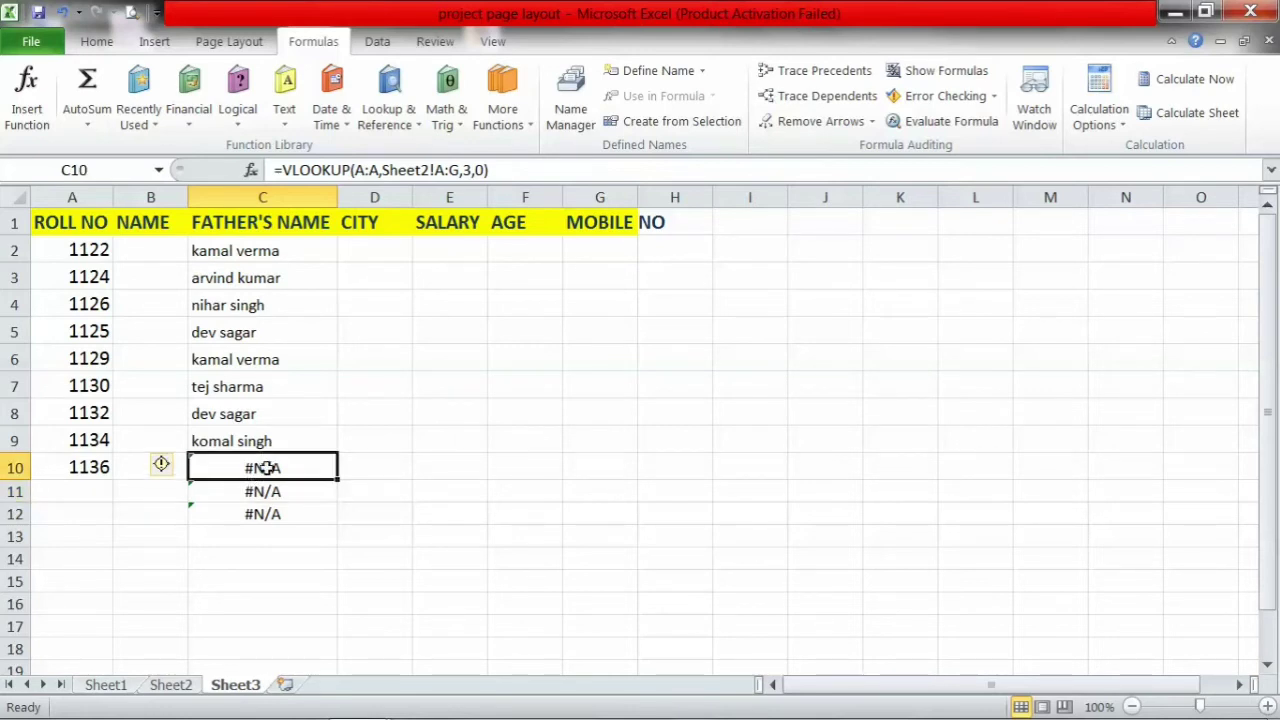
pyautogui.click(484, 168)
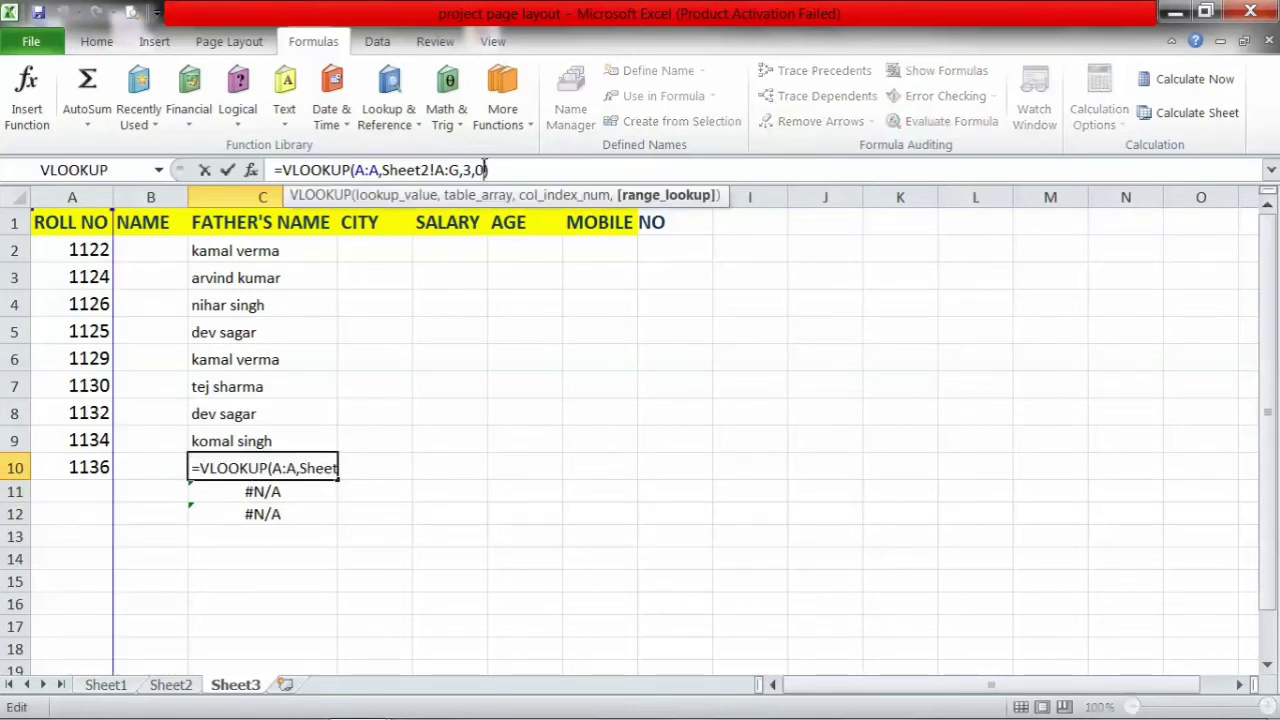
pyautogui.press('BackSpace')
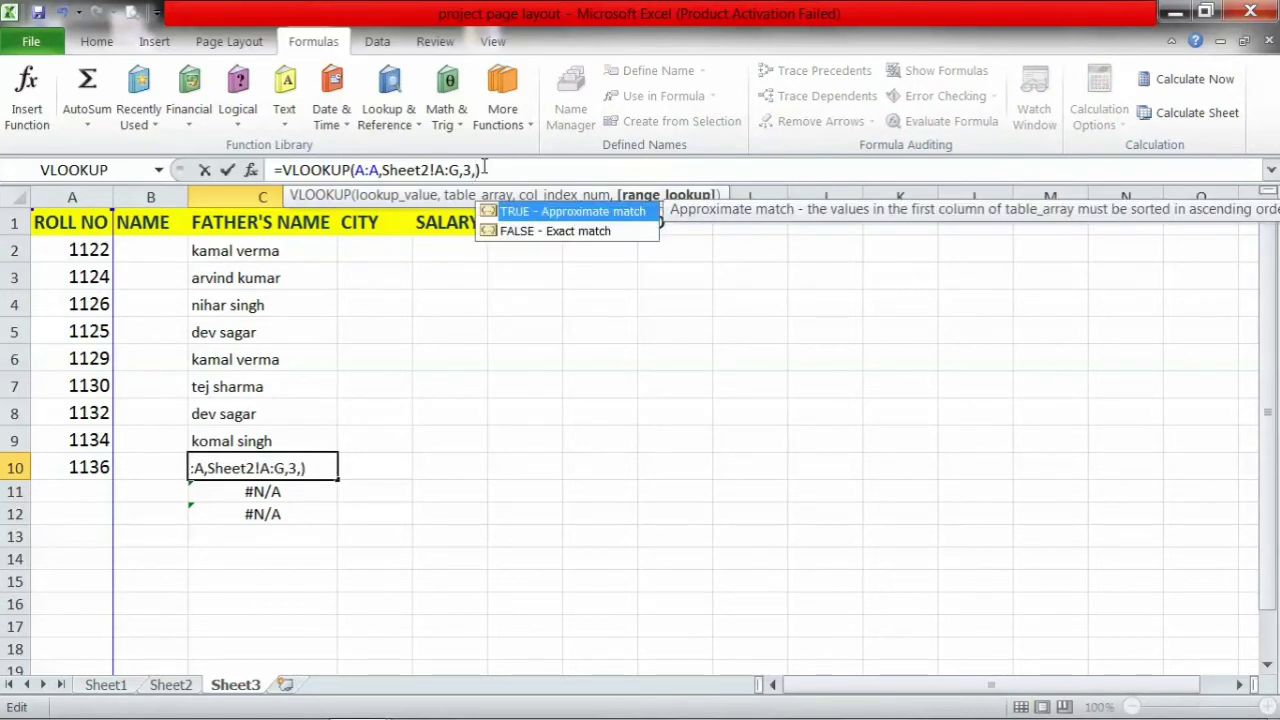
pyautogui.write('1')
pyautogui.click(604, 234)
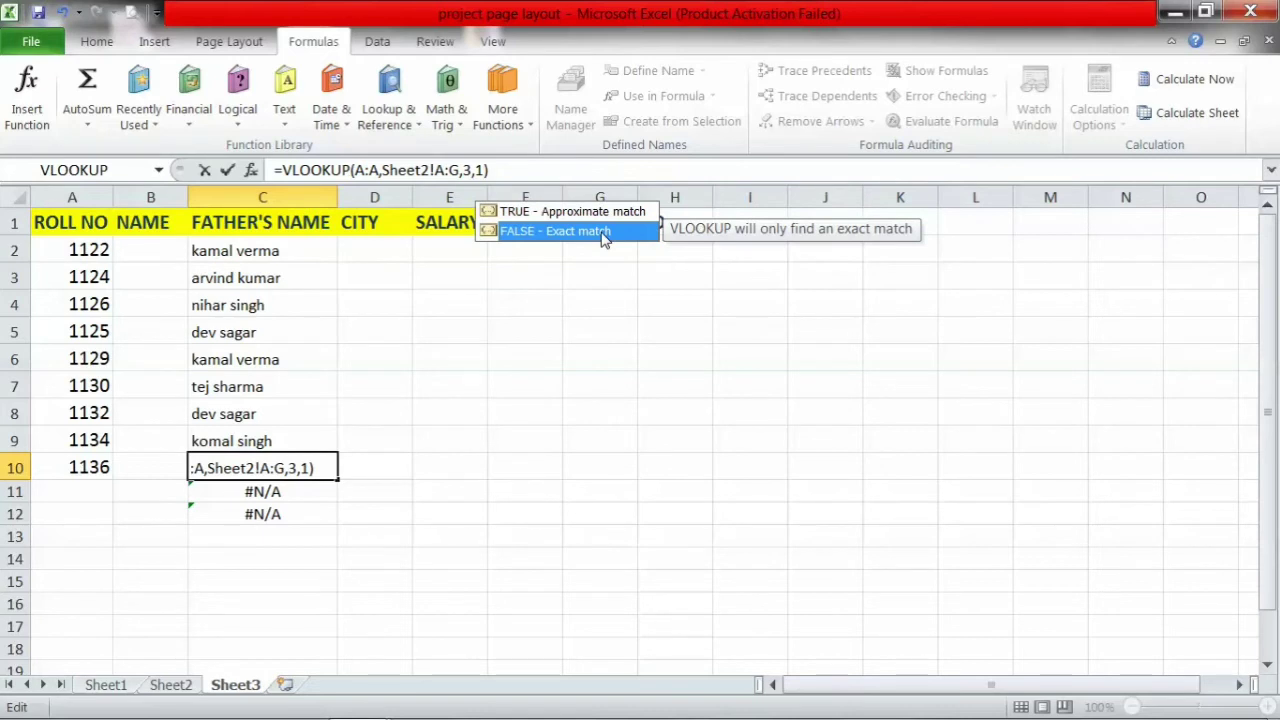
pyautogui.doubleClick(603, 235)
pyautogui.click(600, 230)
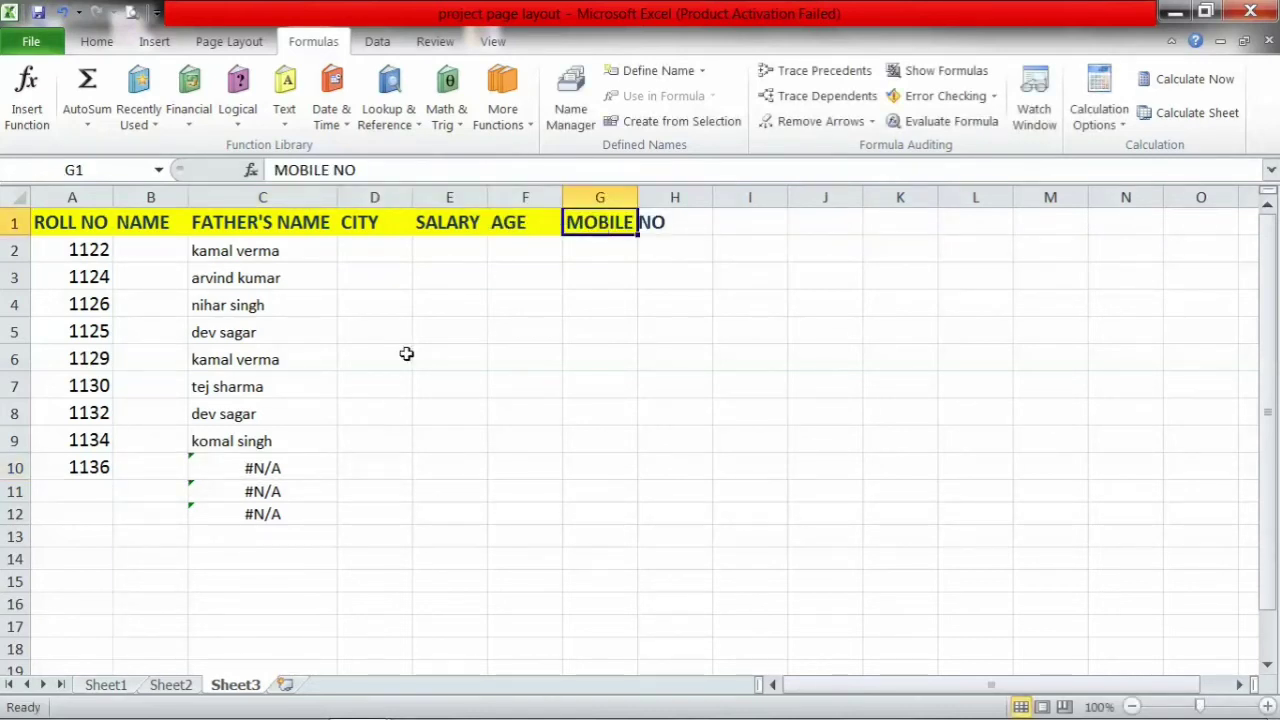
pyautogui.click(245, 466)
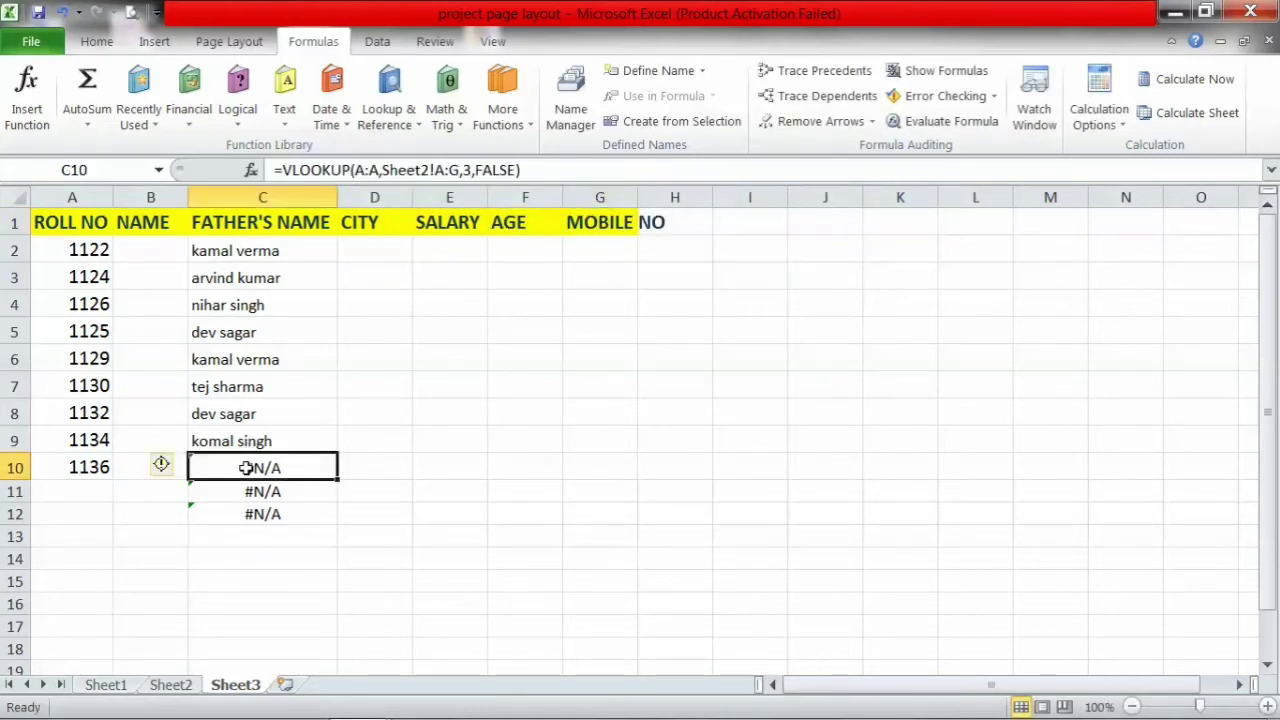
# - Change the roll number in A10 to 1131
pyautogui.click(101, 465)
pyautogui.write('1')
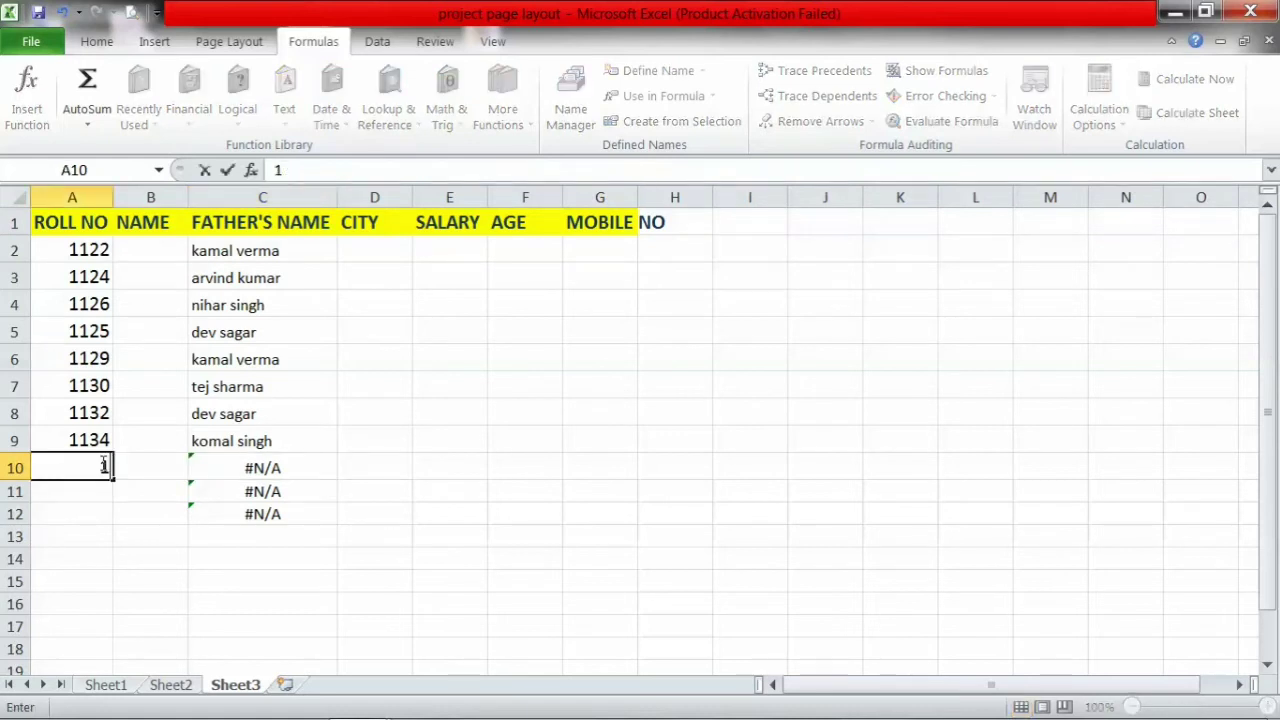
pyautogui.write('131')
pyautogui.press('Return')
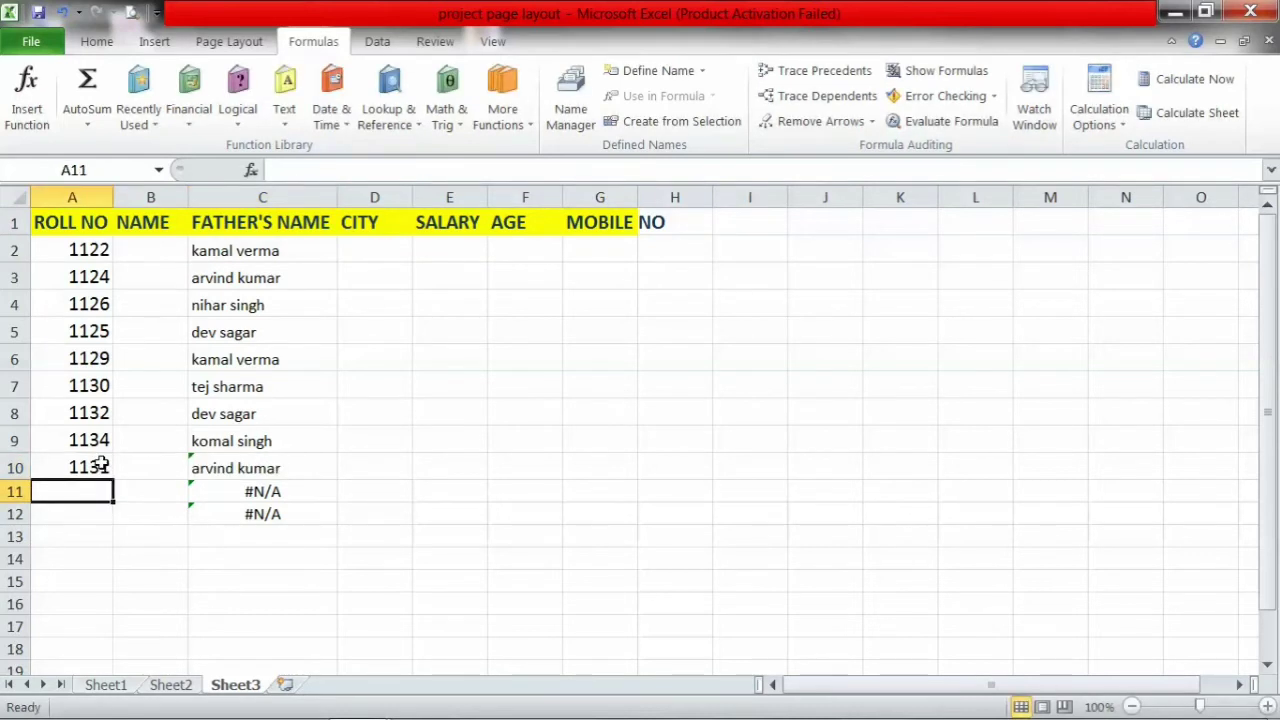
# - Set the range lookup argument of the VLOOKUP in C10 to 0 and reselect the cell
pyautogui.click(280, 470)
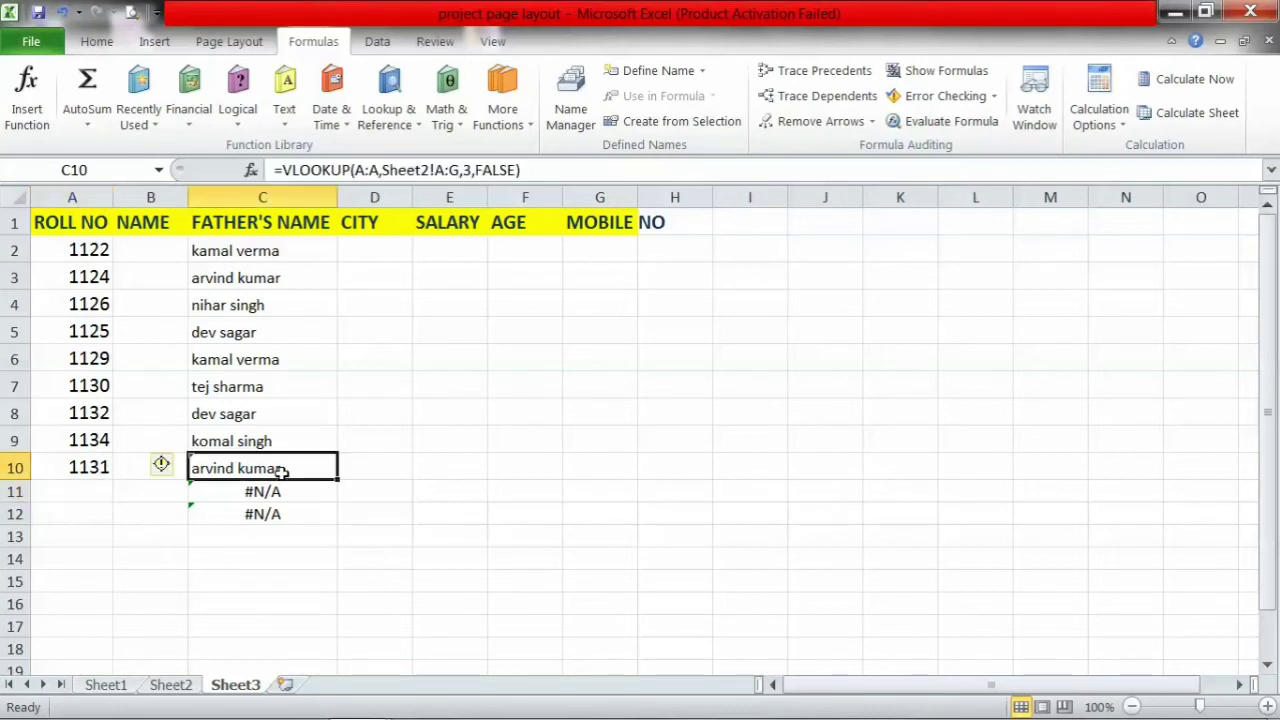
pyautogui.click(513, 170)
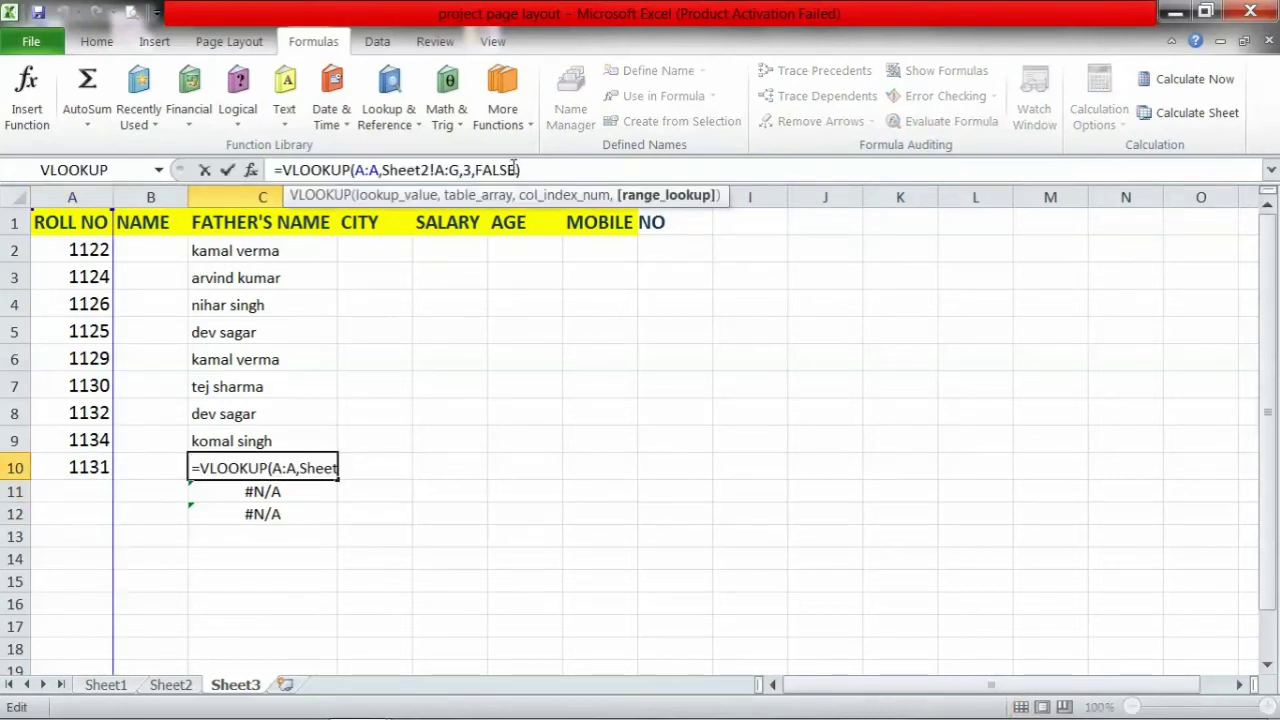
pyautogui.press('BackSpace')
pyautogui.press('BackSpace')
pyautogui.press('BackSpace')
pyautogui.press('BackSpace')
pyautogui.press('BackSpace')
pyautogui.write('0')
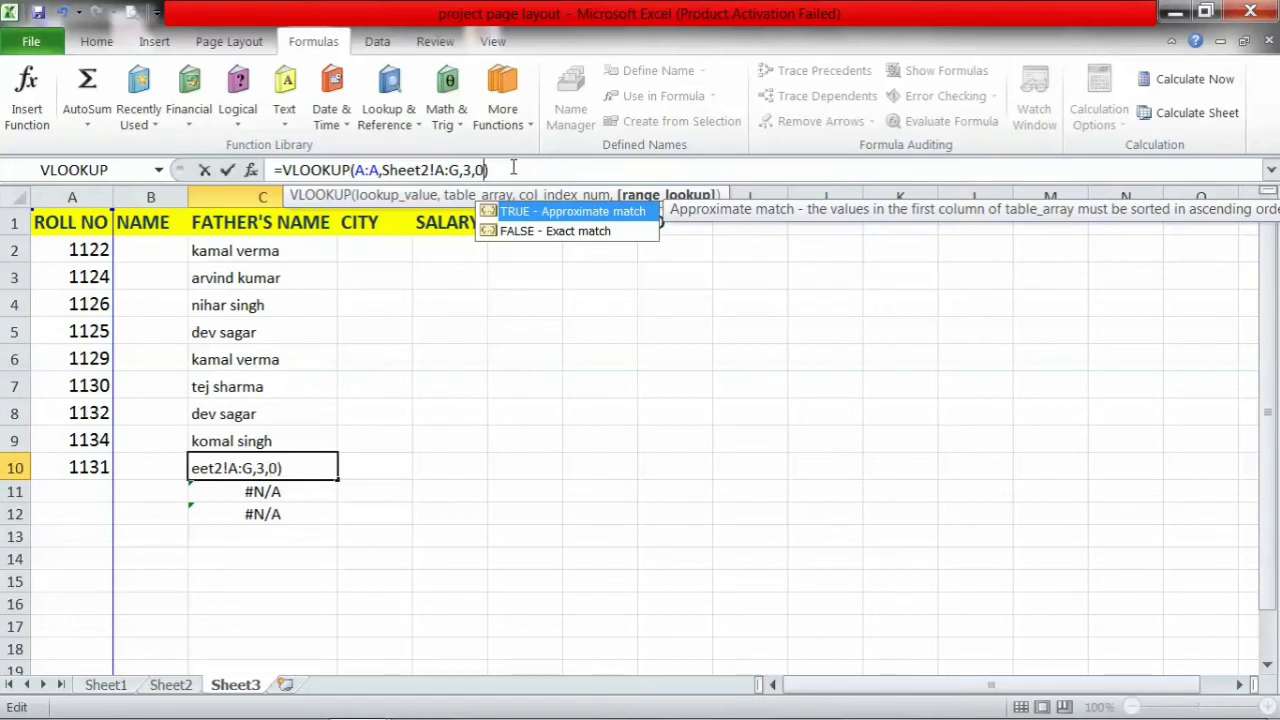
pyautogui.press('Return')
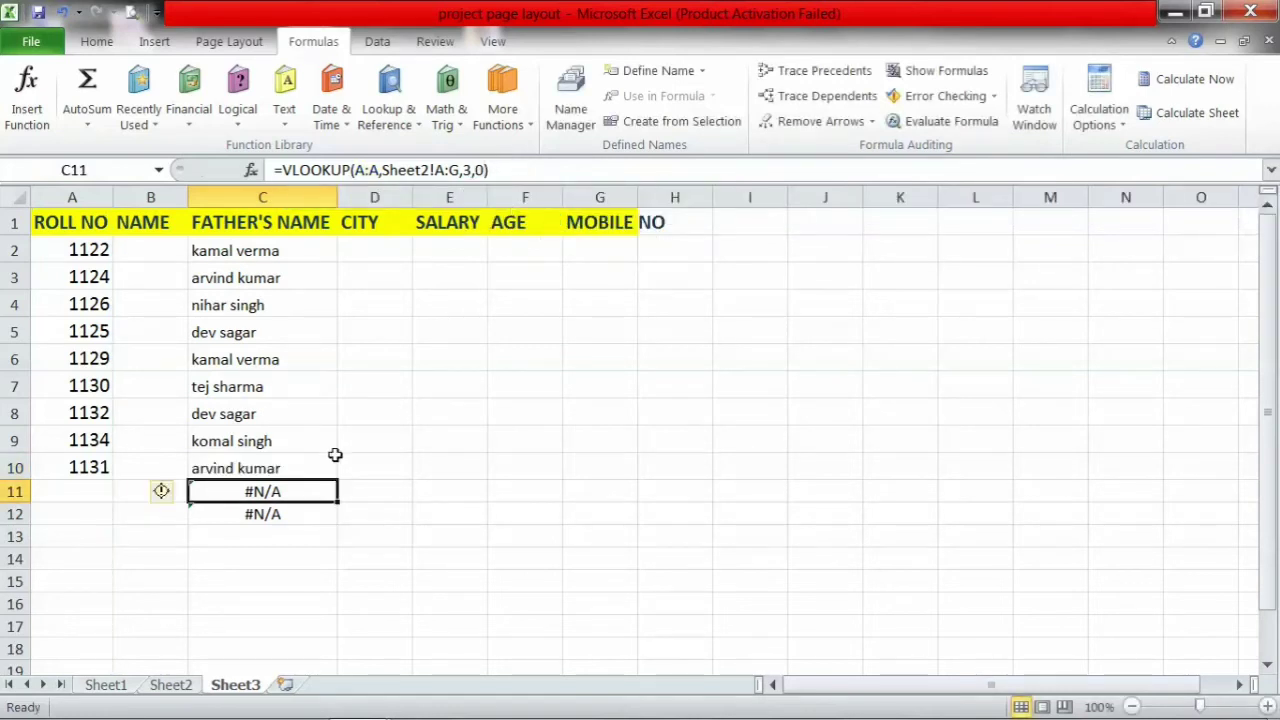
pyautogui.click(268, 470)
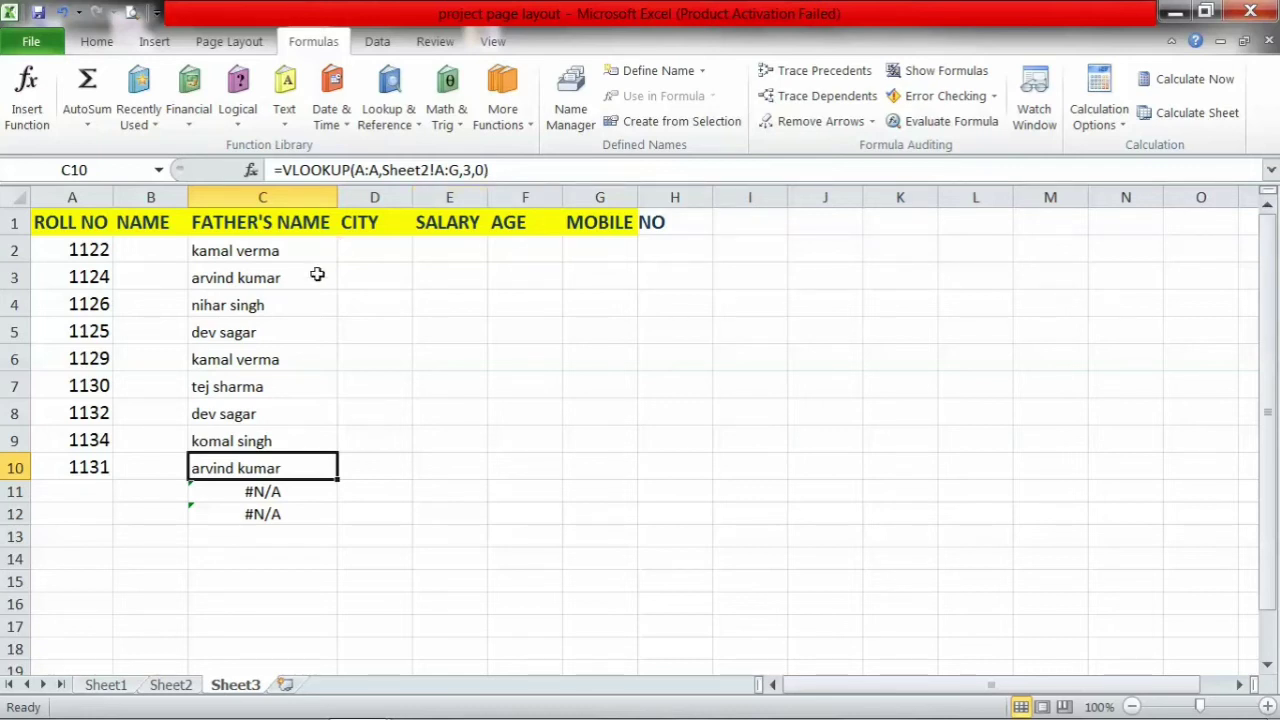
# - Add a new worksheet after Sheet3 and enter the row label "roll no" in A3
pyautogui.click(287, 685)
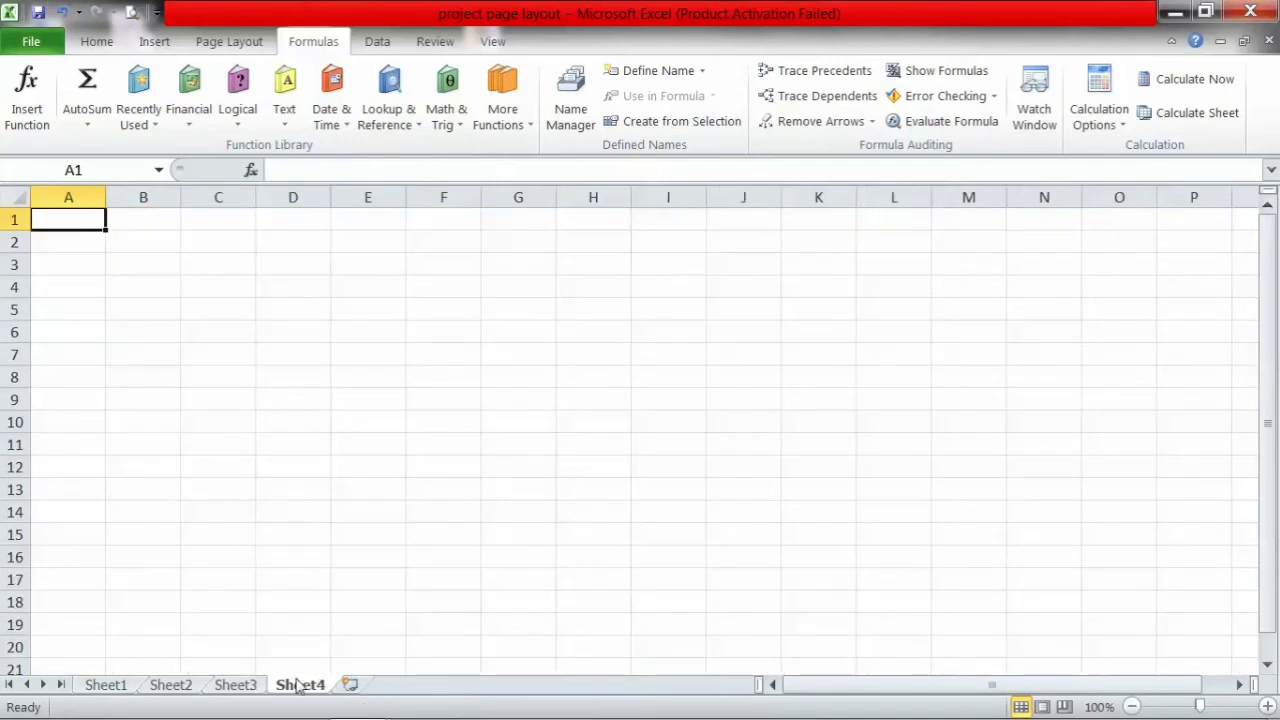
pyautogui.click(63, 265)
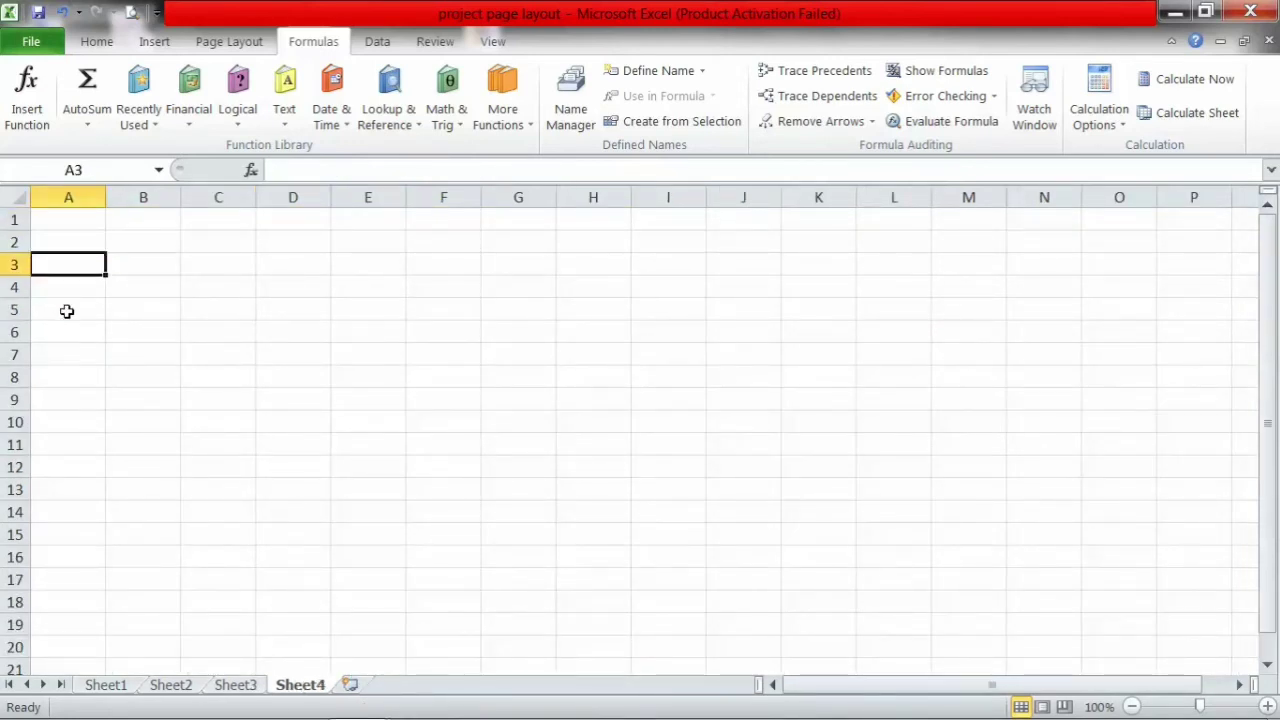
pyautogui.write('roll no')
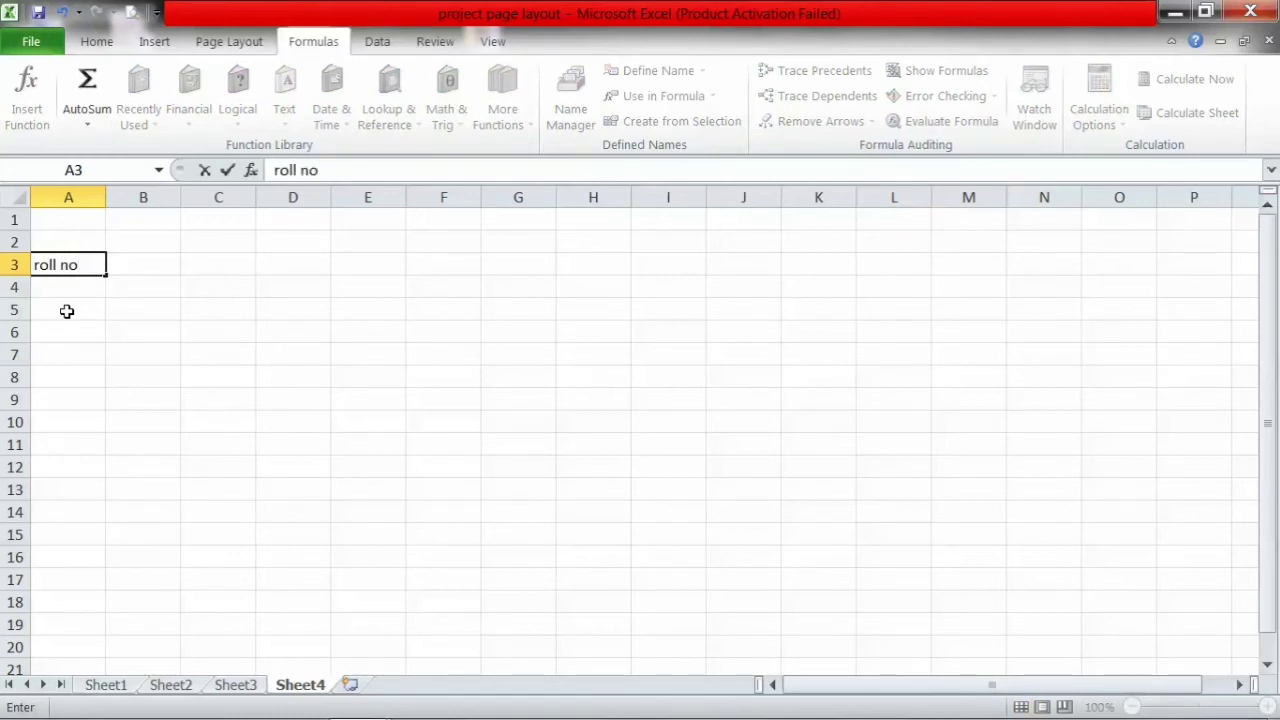
pyautogui.press('Tab')
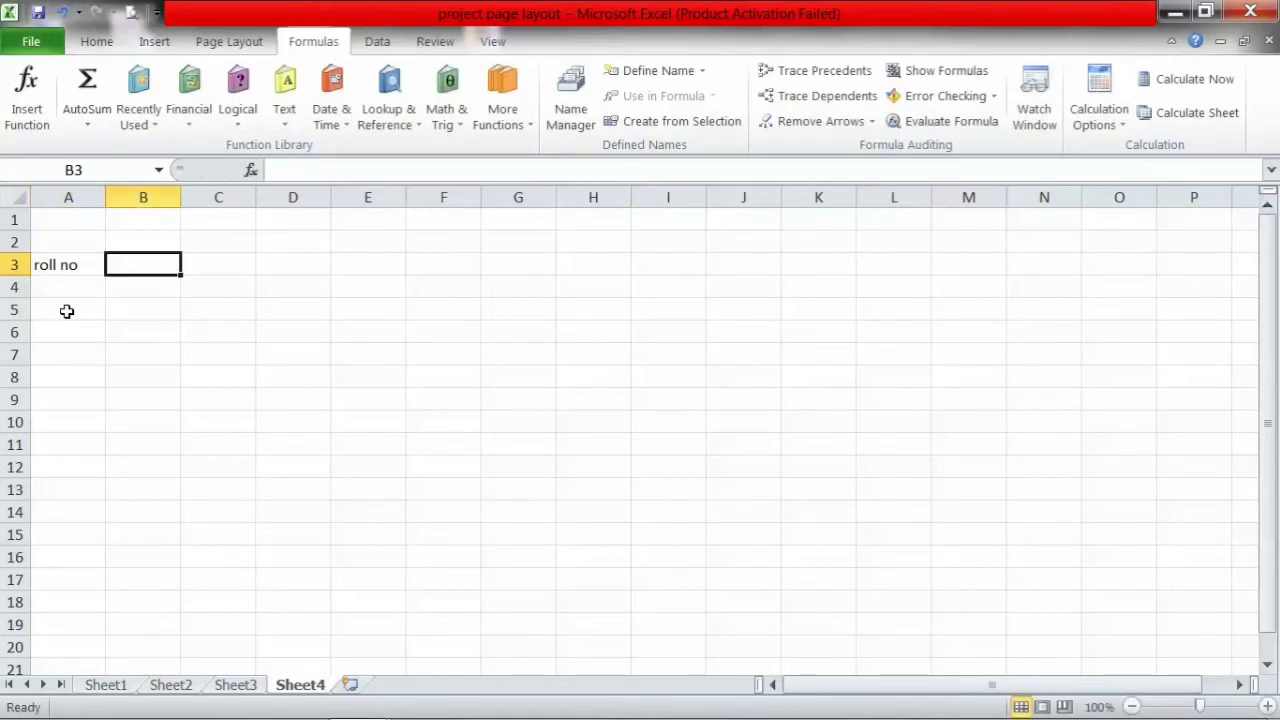
# - Enter roll numbers 1122 and 1123 in B3 and C3 and fill the series across to 1135 in O3
pyautogui.write('1122')
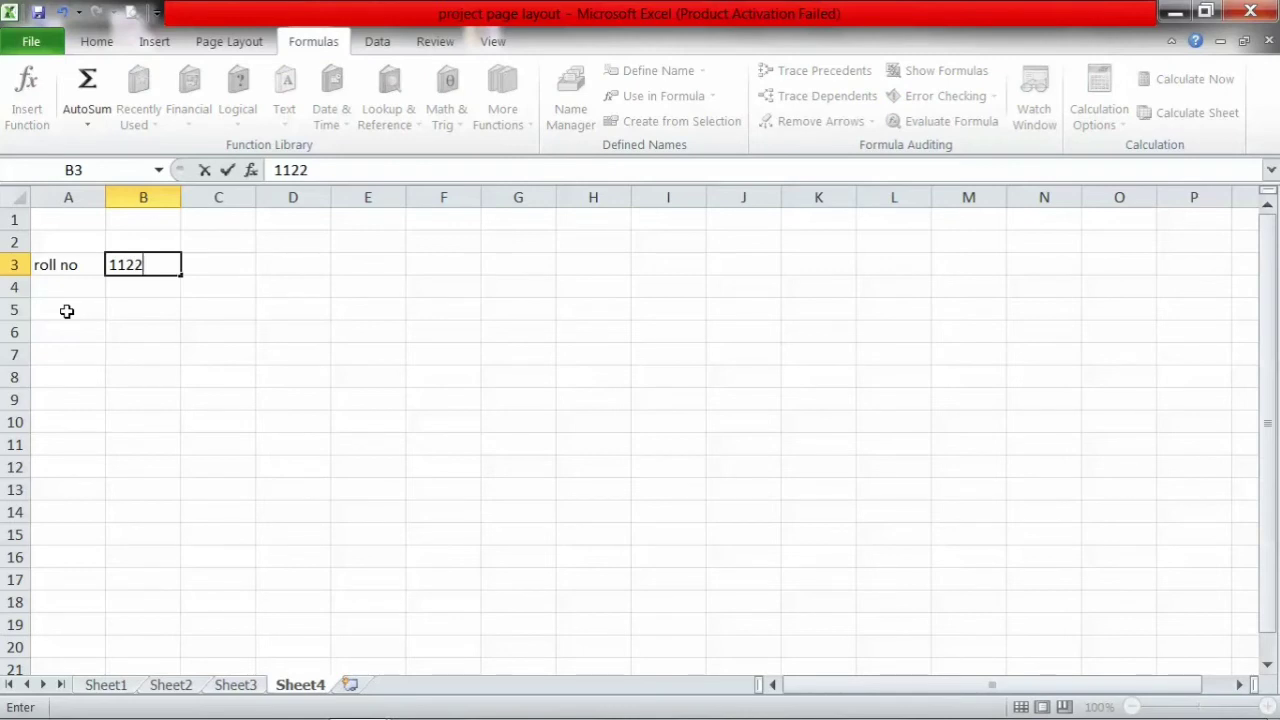
pyautogui.press('Tab')
pyautogui.write('1123')
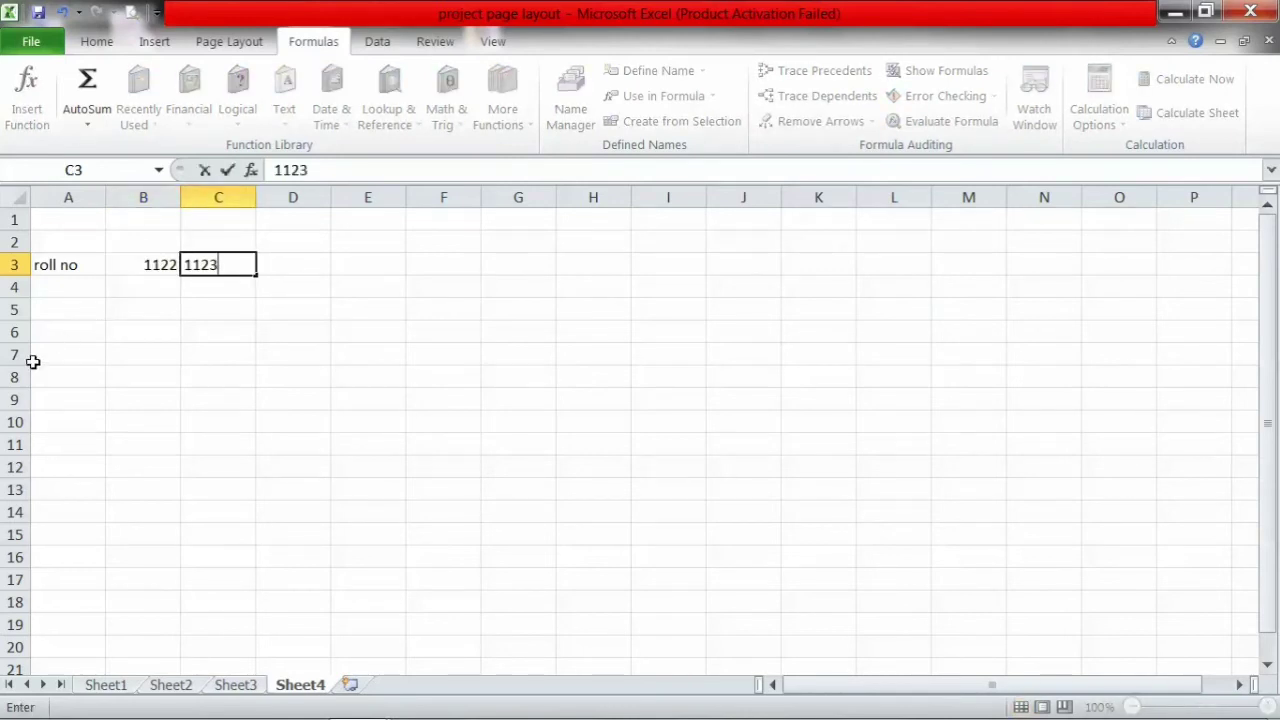
pyautogui.click(163, 308)
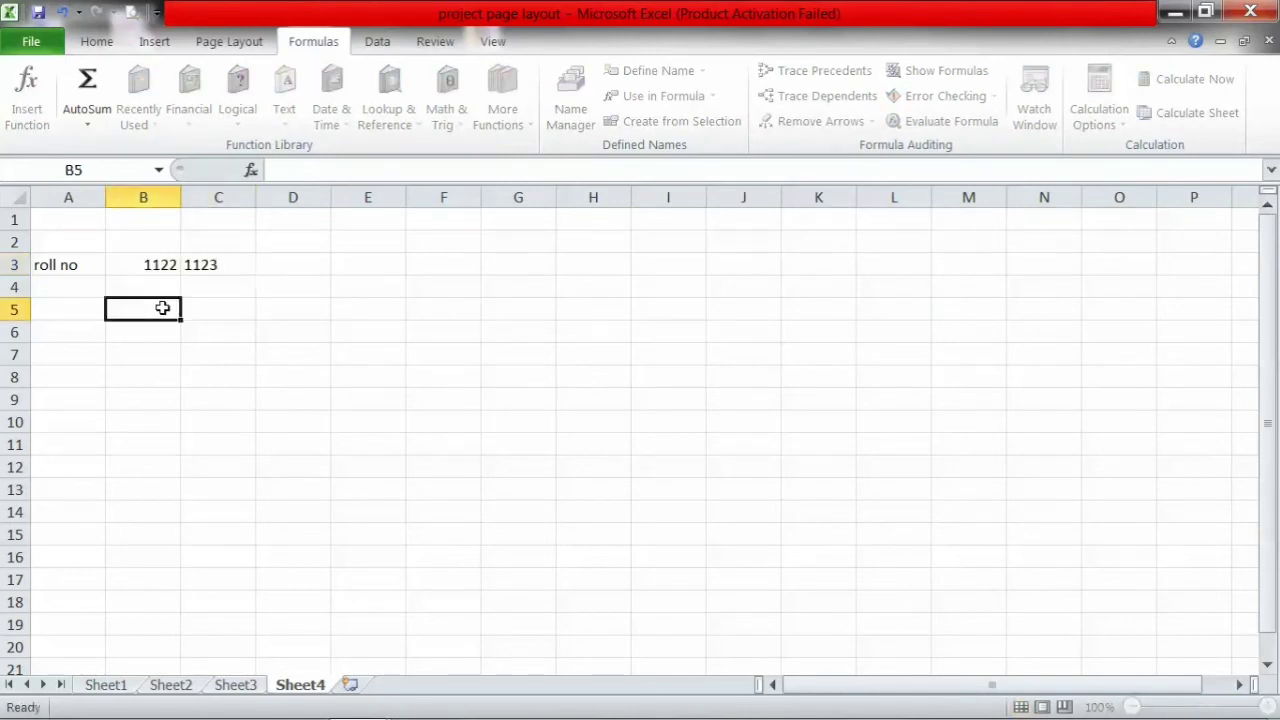
pyautogui.click(162, 271)
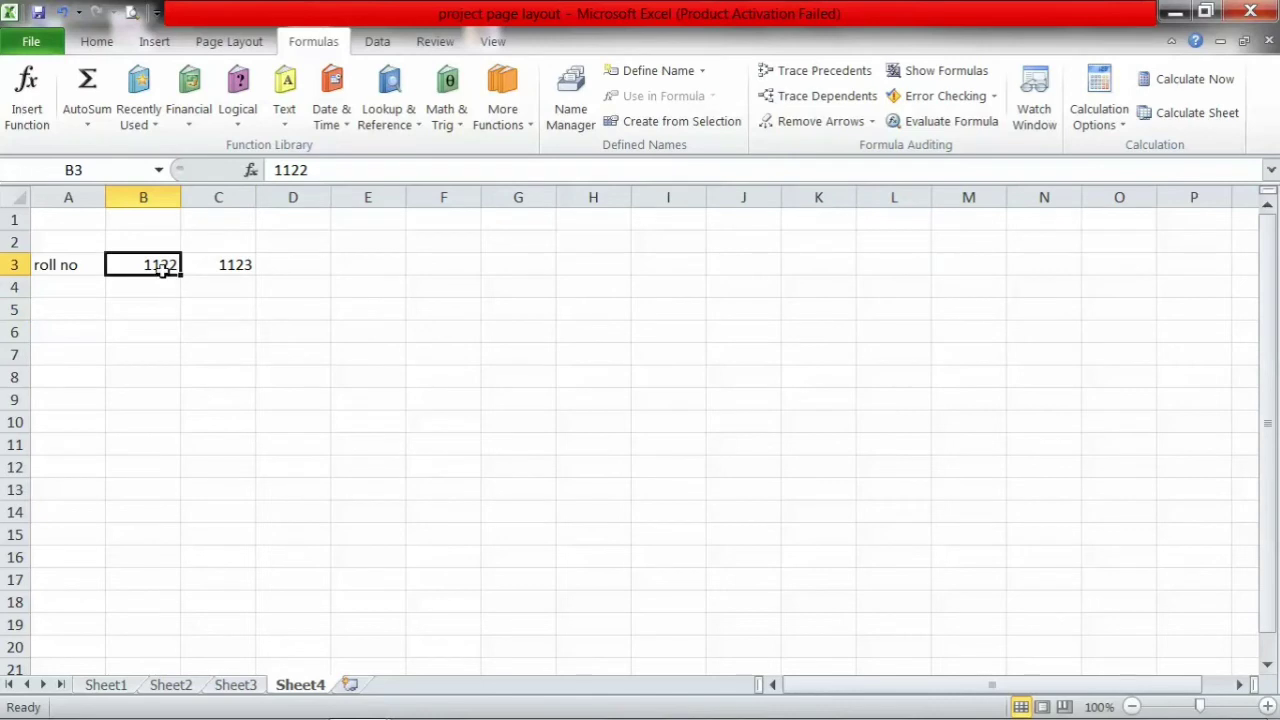
pyautogui.moveTo(162, 268); pyautogui.dragTo(1140, 257)
# - Enter the row label "name" in A4 below the roll no label
pyautogui.click(85, 286)
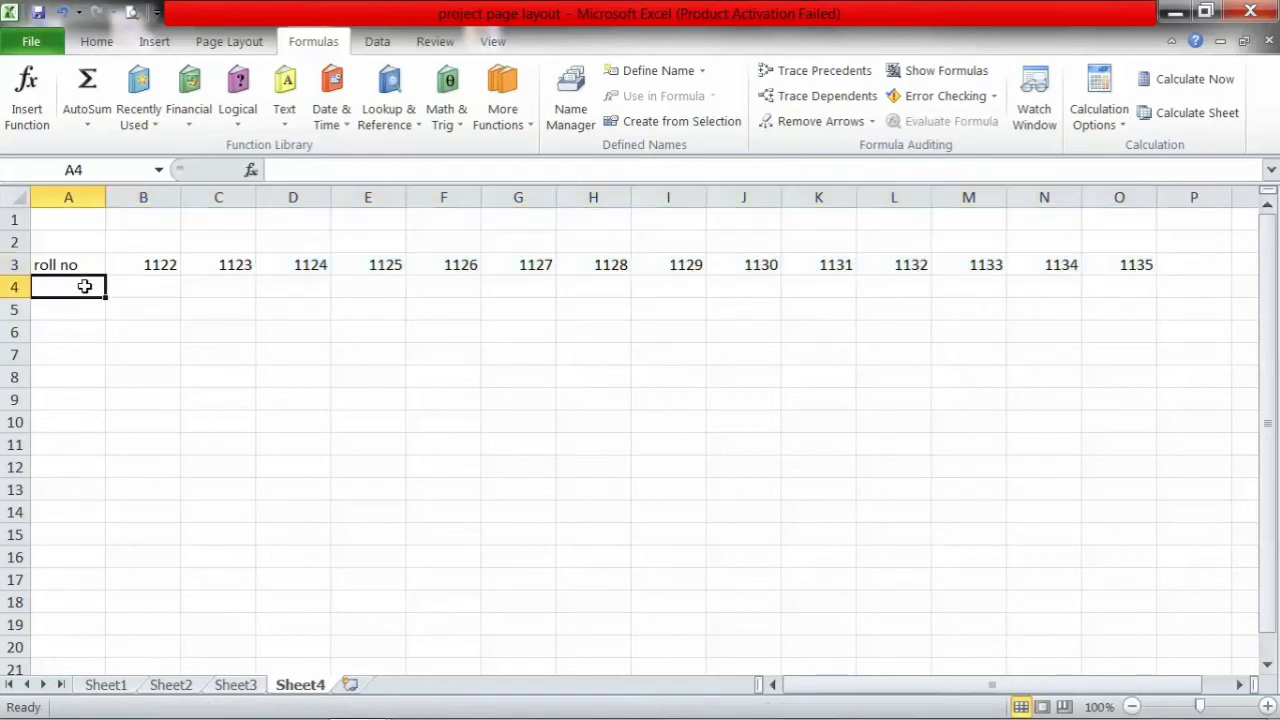
pyautogui.write('nma')
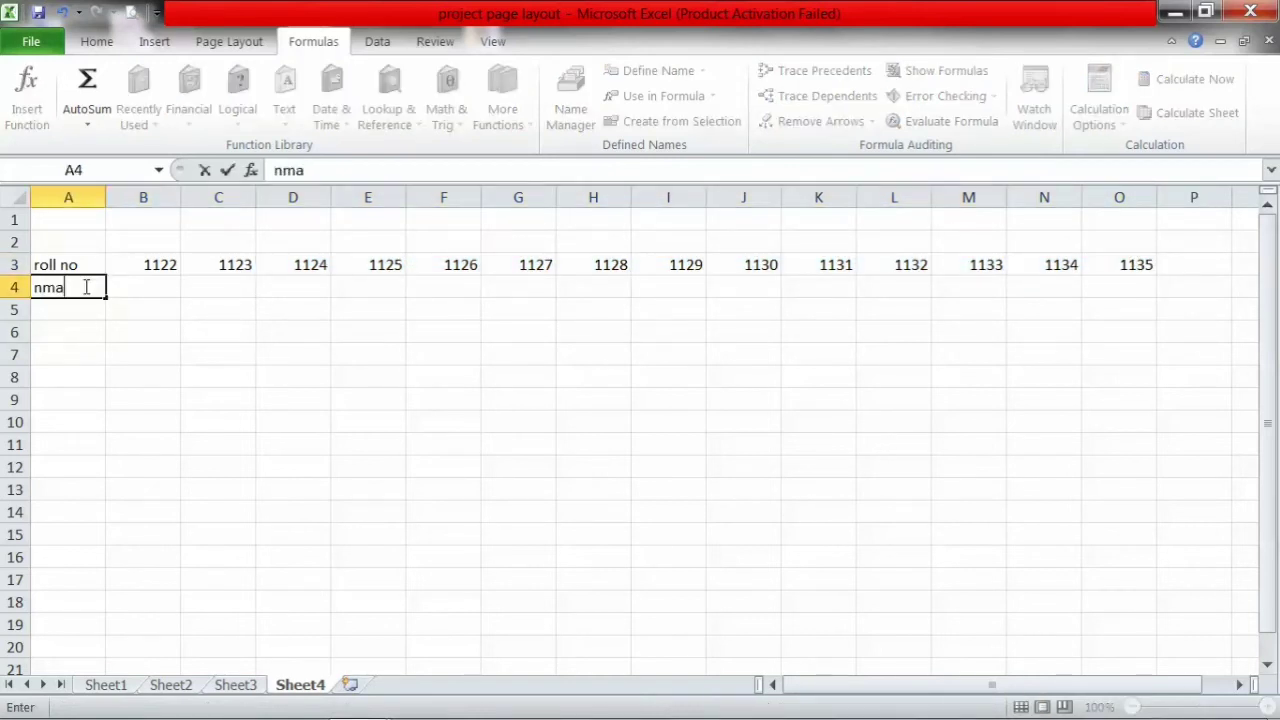
pyautogui.press('BackSpace')
pyautogui.press('BackSpace')
pyautogui.write('ame')
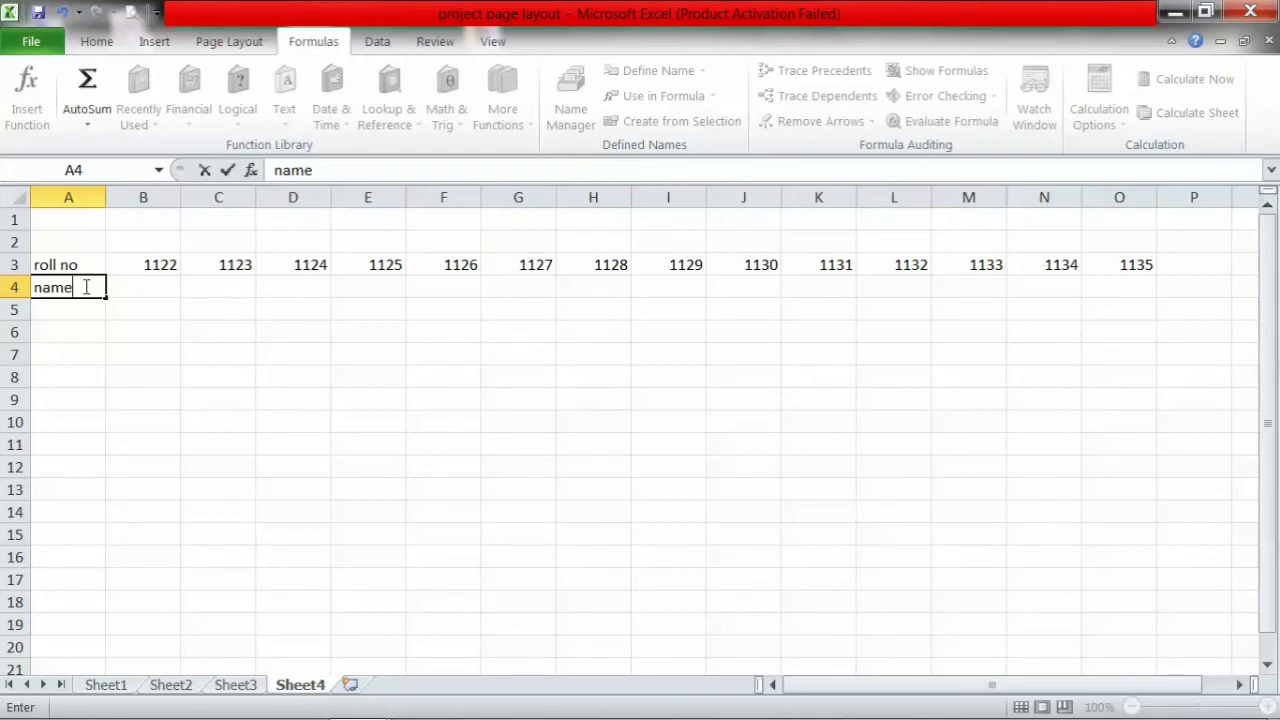
# - Enter the first student's name in B4 and autofill the custom name list across to O4
pyautogui.click(144, 289)
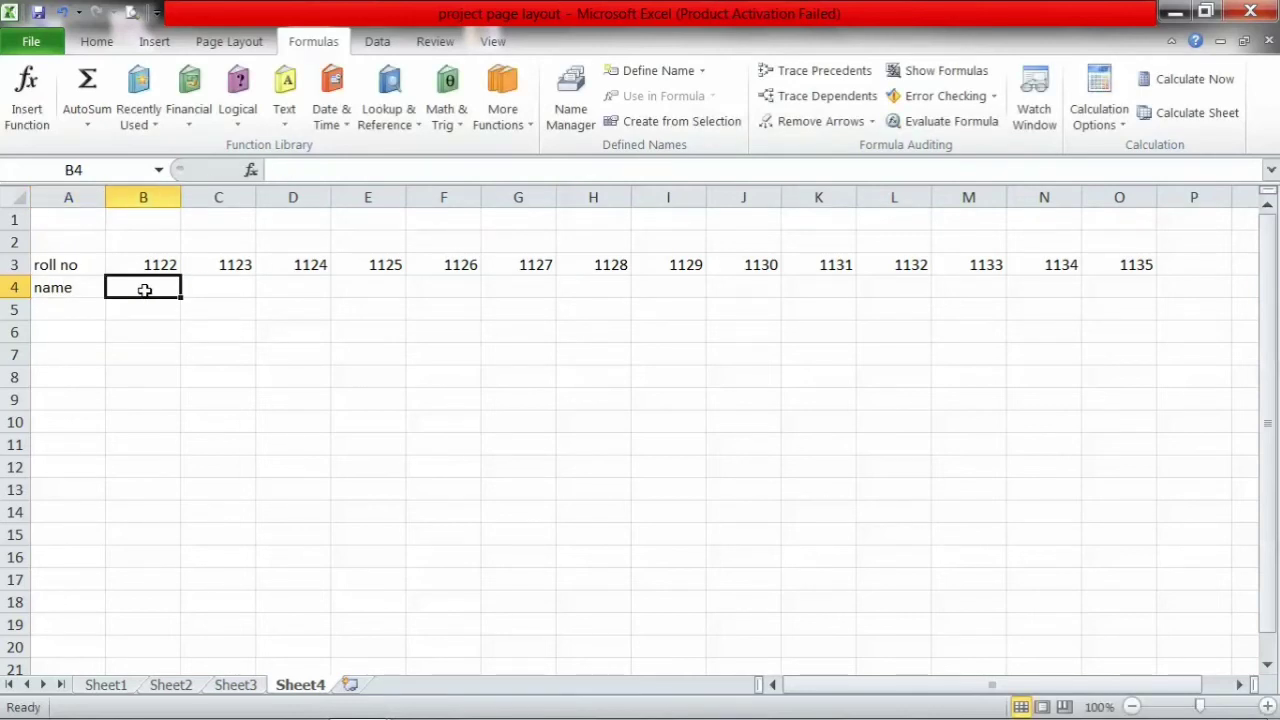
pyautogui.write('dev')
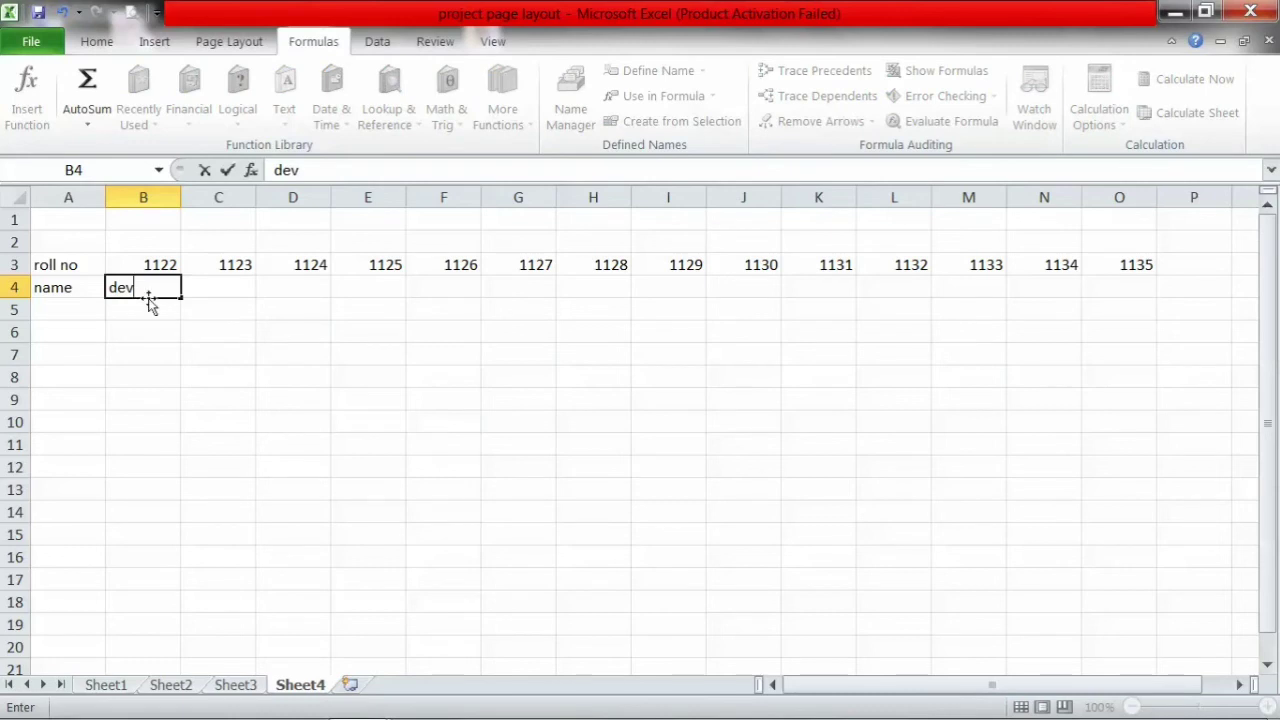
pyautogui.press('Return')
pyautogui.click(160, 289)
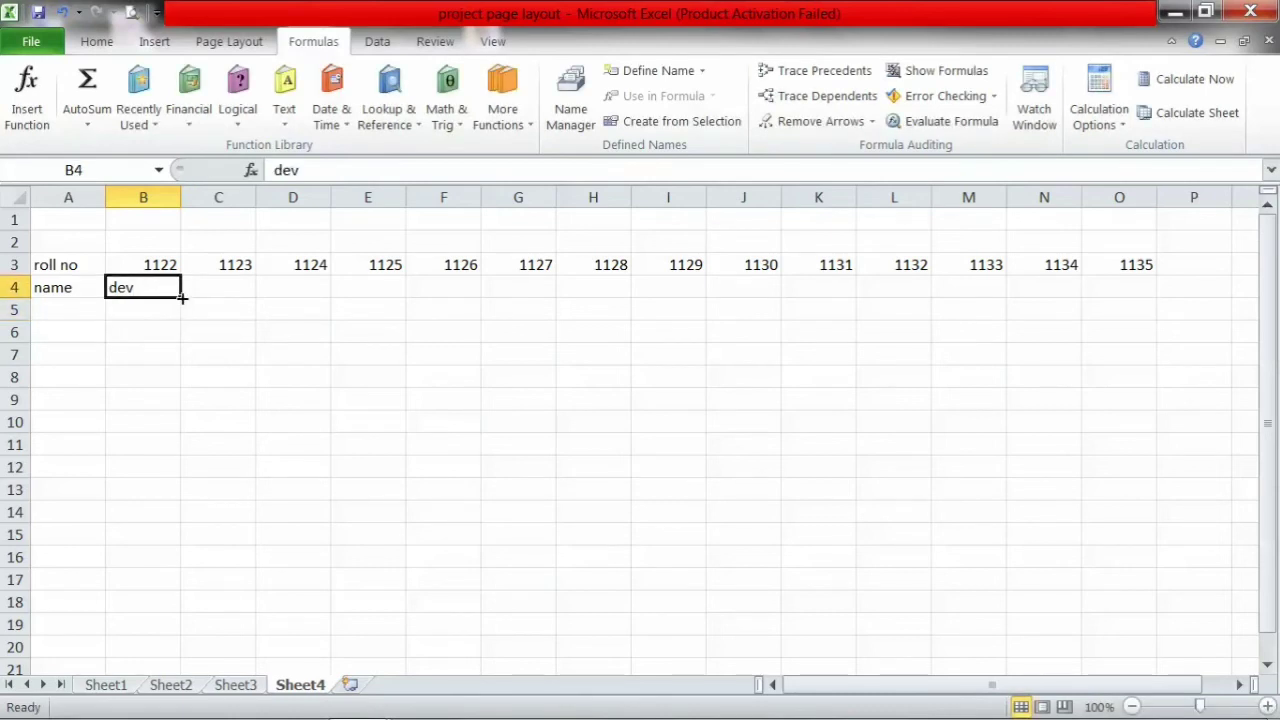
pyautogui.moveTo(182, 296); pyautogui.dragTo(1150, 290)
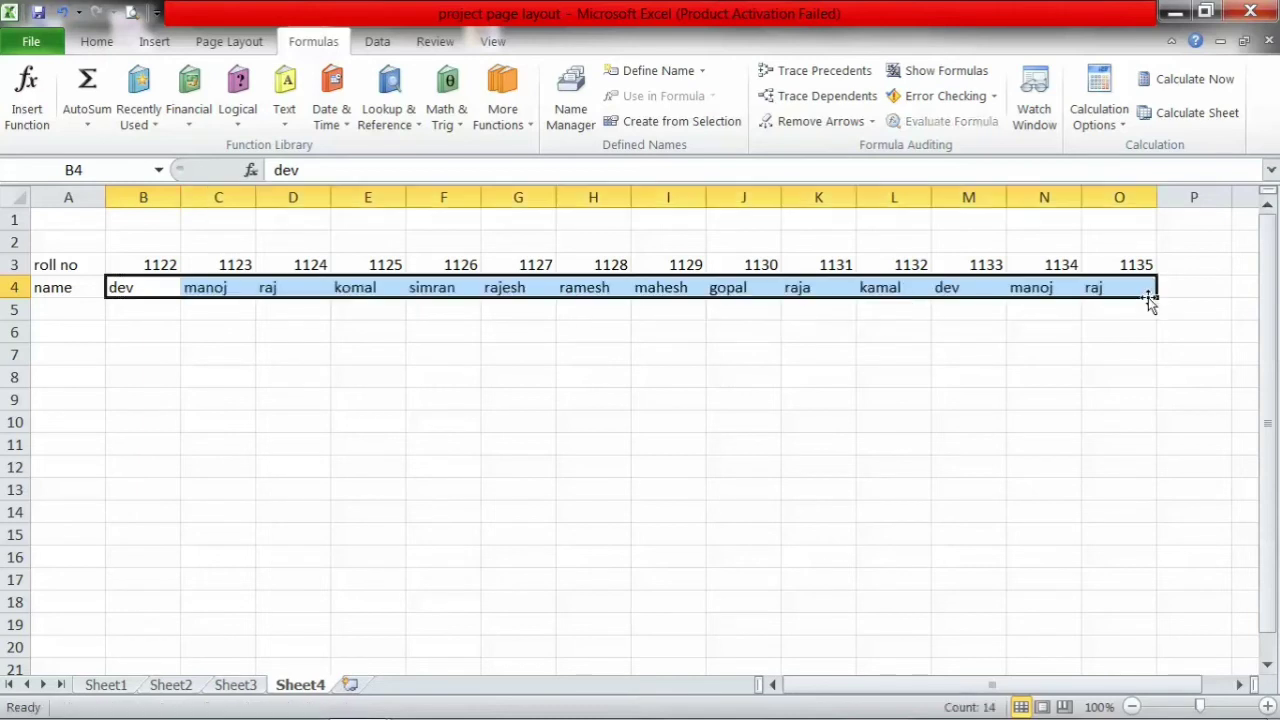
# - Enter the row label "month" in A5 below the name label
pyautogui.click(66, 326)
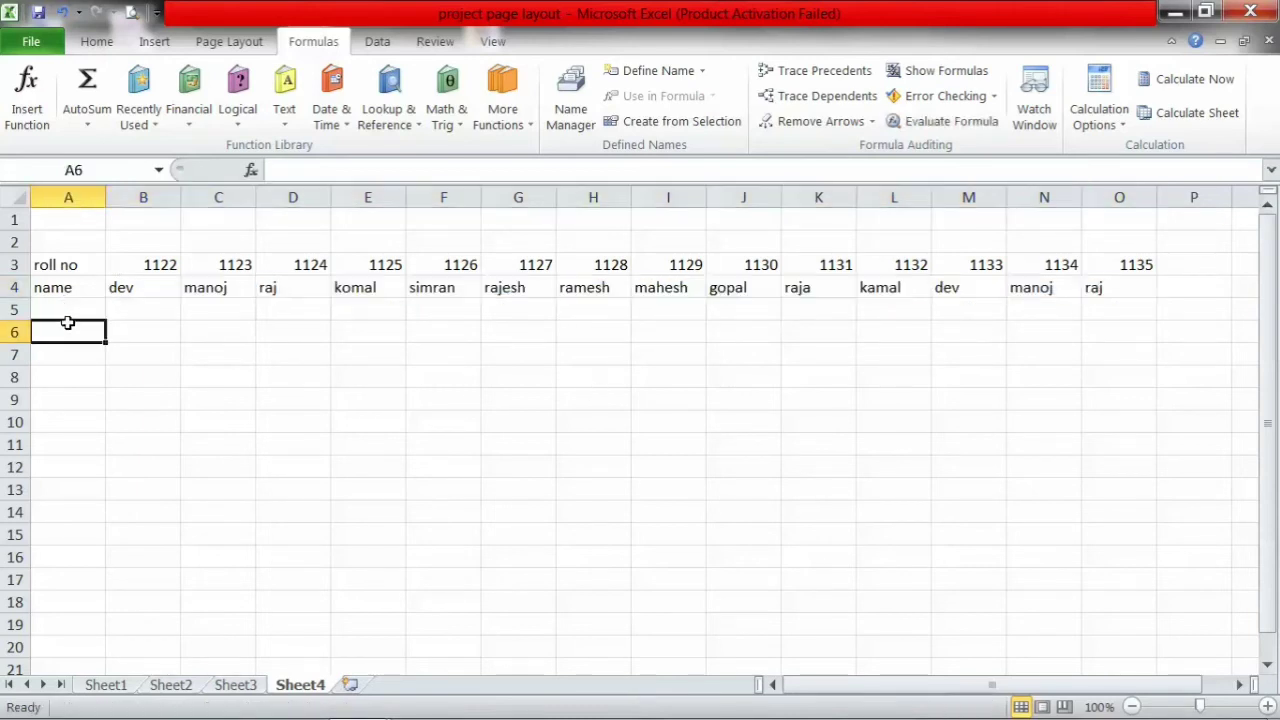
pyautogui.click(63, 311)
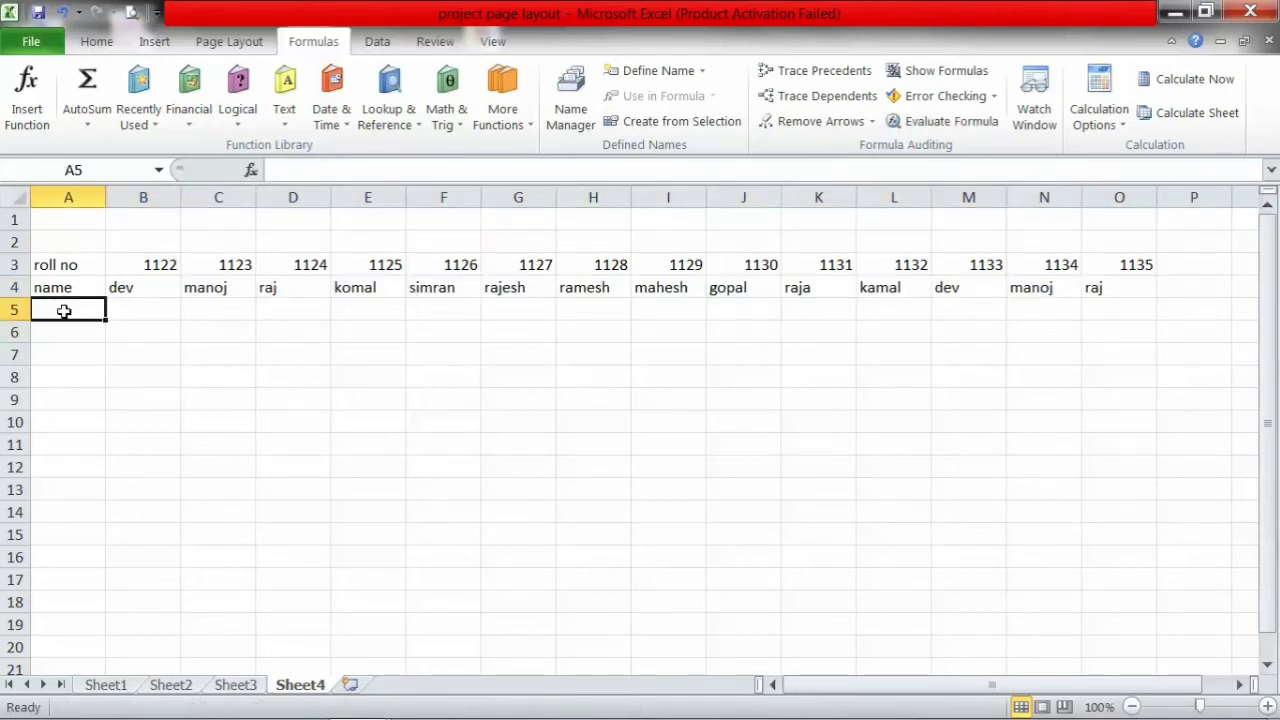
pyautogui.write('mony')
pyautogui.press('BackSpace')
pyautogui.write('th')
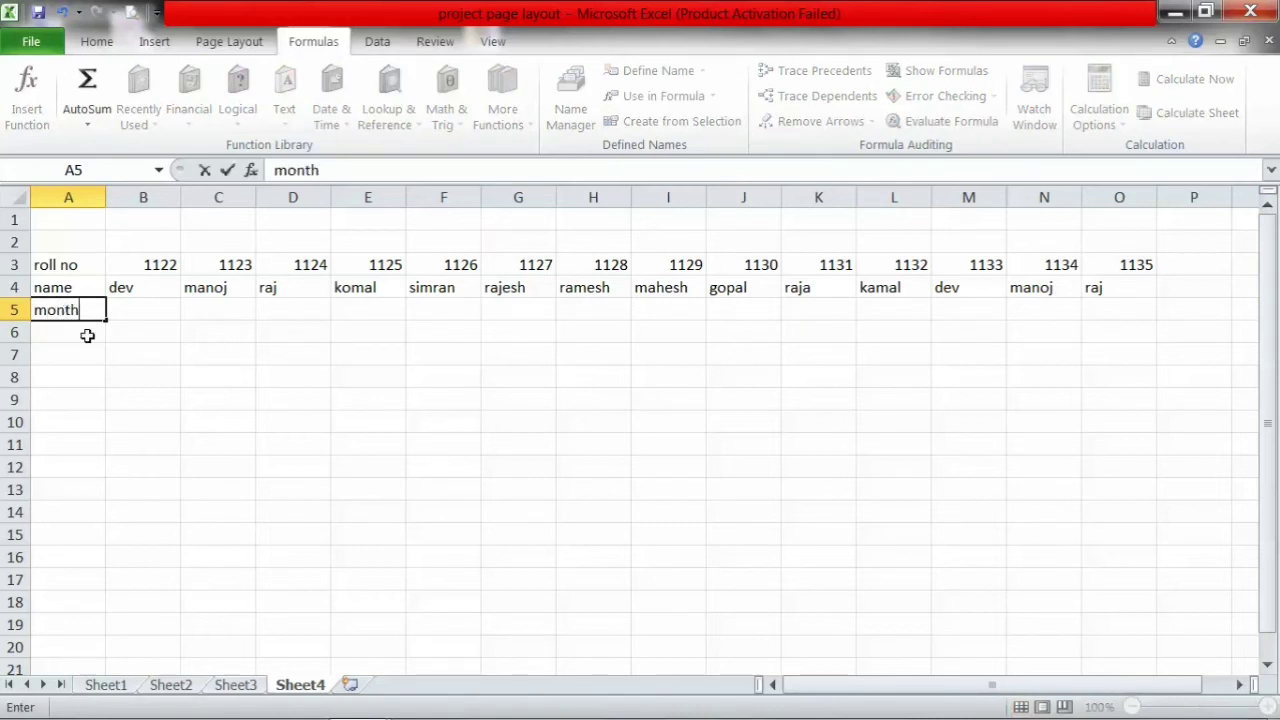
pyautogui.press('Return')
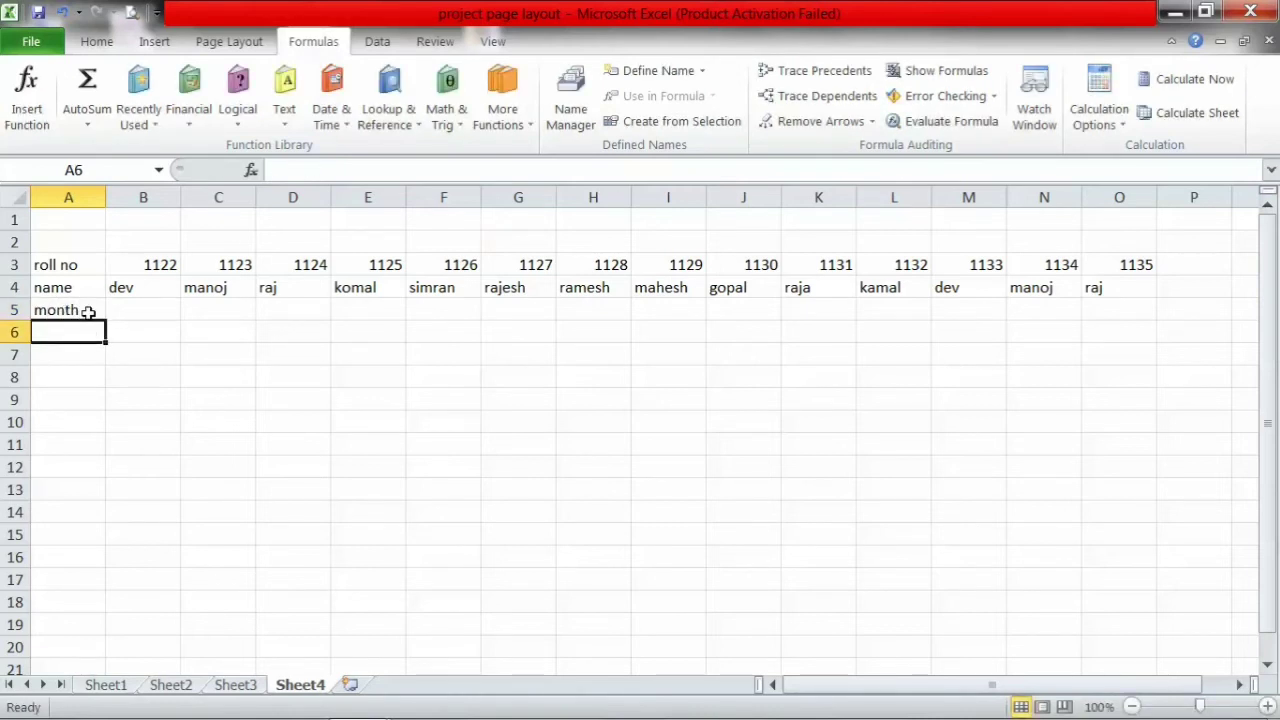
# - Fill row 5 across to O5 with a month series starting from "jan" in B5
pyautogui.click(101, 313)
pyautogui.moveTo(105, 322); pyautogui.dragTo(1134, 334)
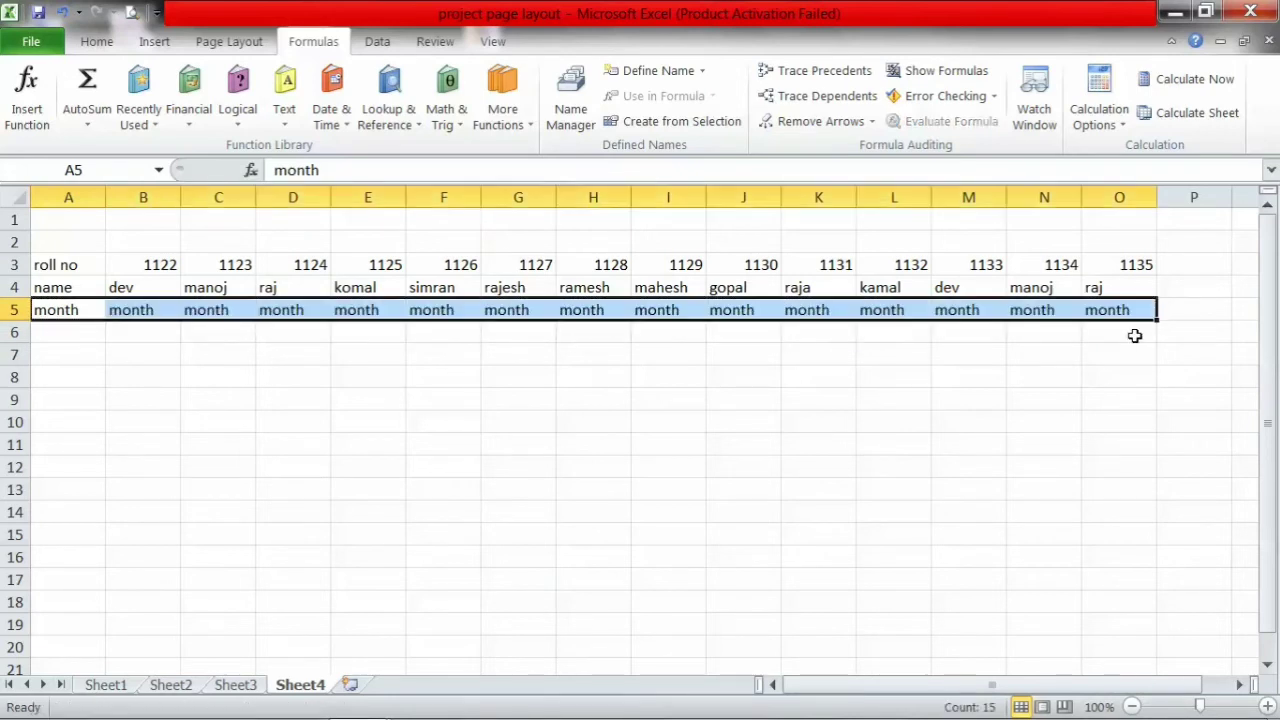
pyautogui.click(141, 312)
pyautogui.write('jan')
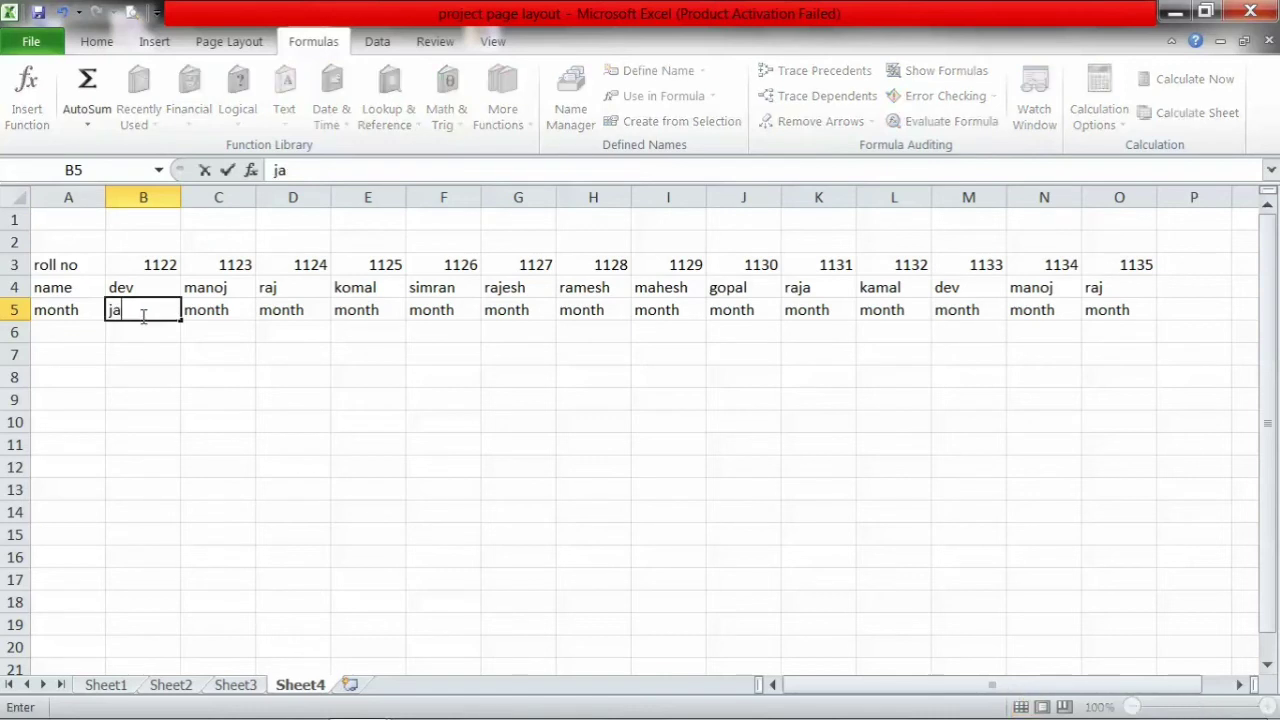
pyautogui.click(138, 355)
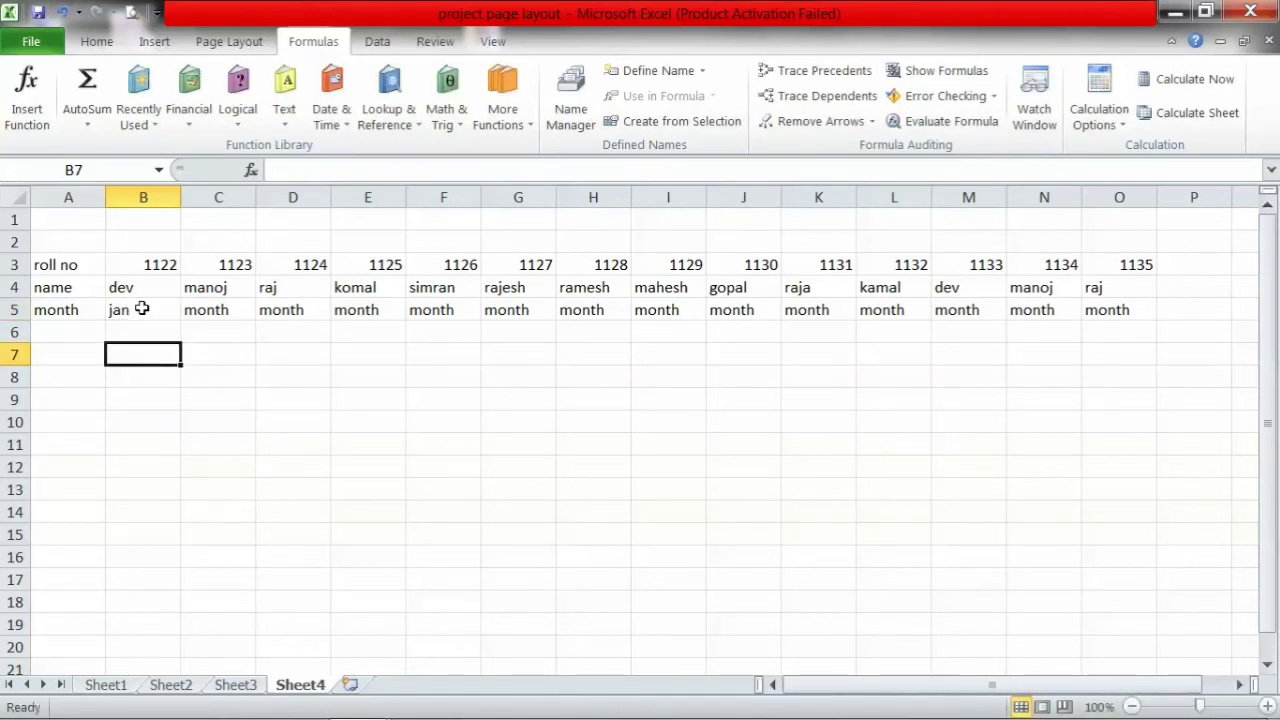
pyautogui.click(142, 309)
pyautogui.moveTo(175, 318); pyautogui.dragTo(1144, 318)
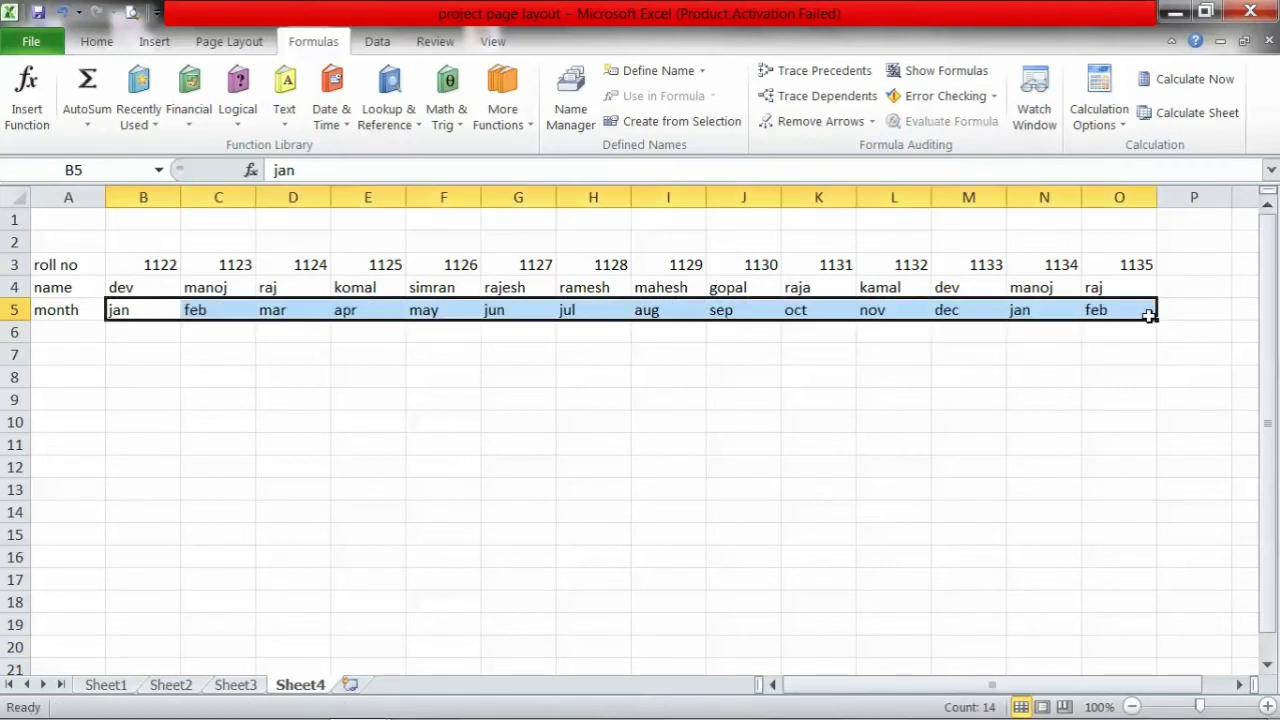
pyautogui.click(646, 480)
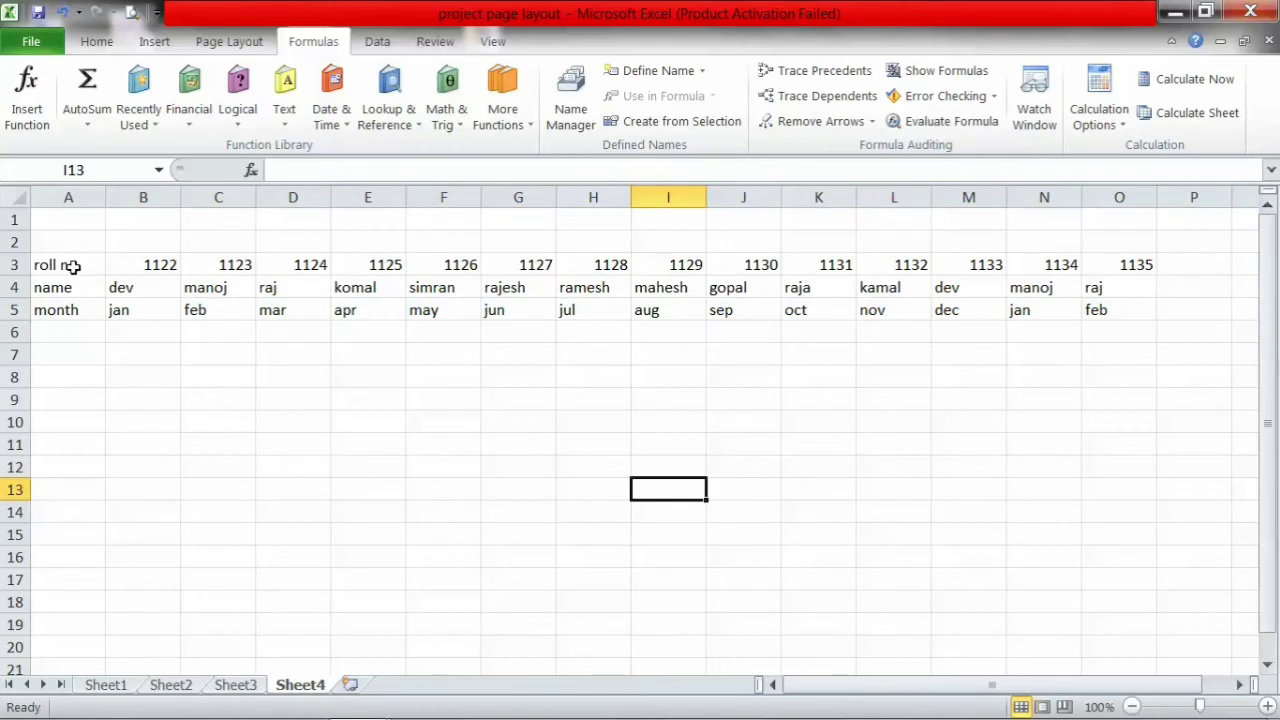
# - Copy the labels roll no, name and month from A3:A5 and paste them at A6 on a new worksheet
pyautogui.moveTo(73, 265); pyautogui.dragTo(73, 310)
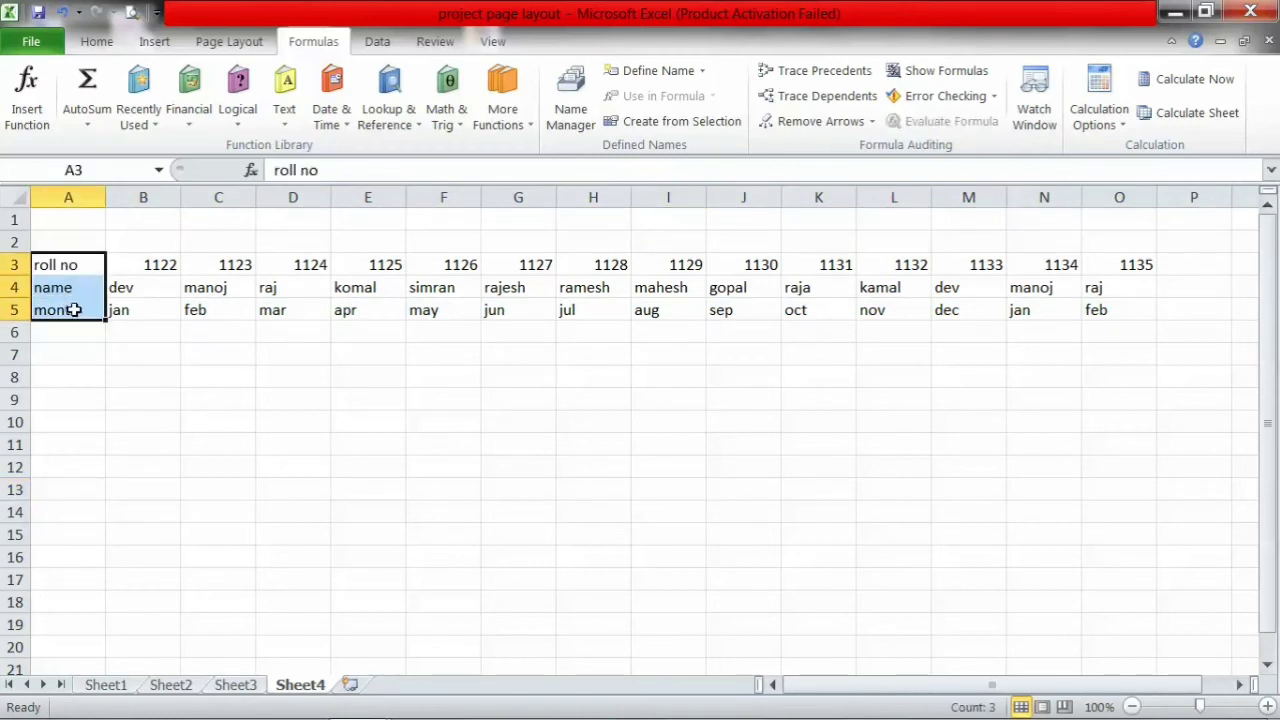
pyautogui.hotkey('ctrl', 'c')
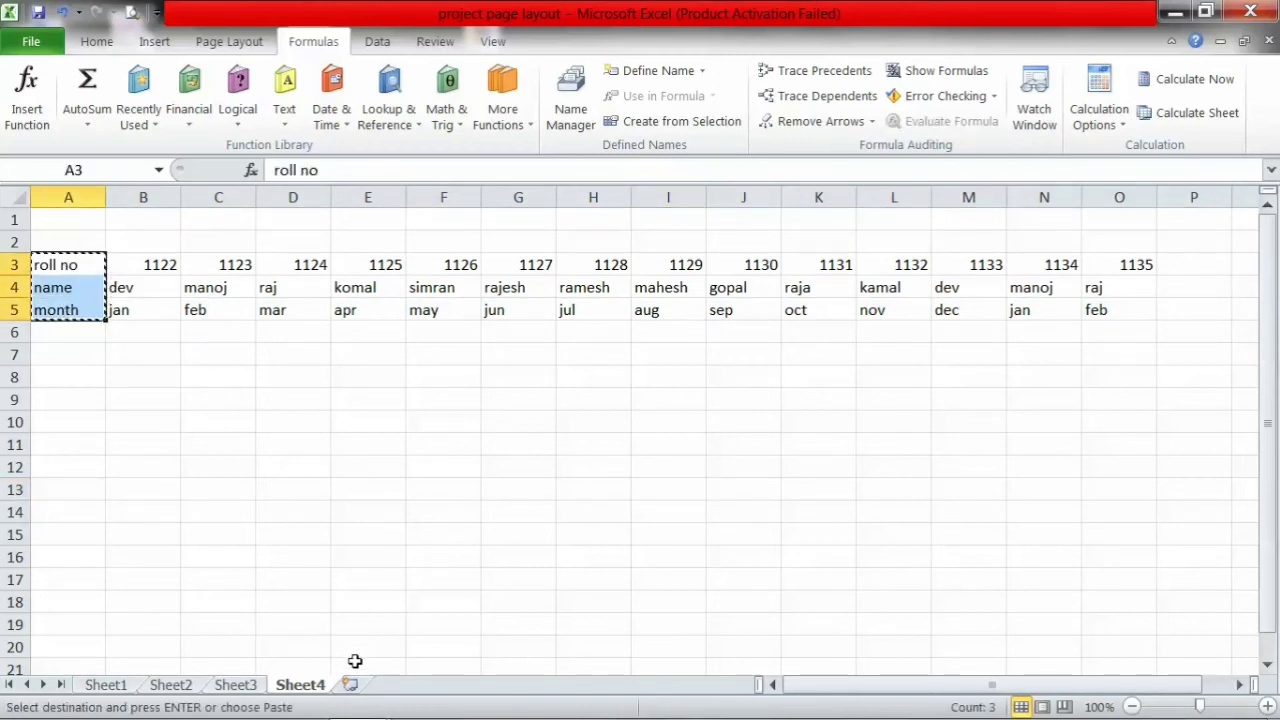
pyautogui.click(350, 686)
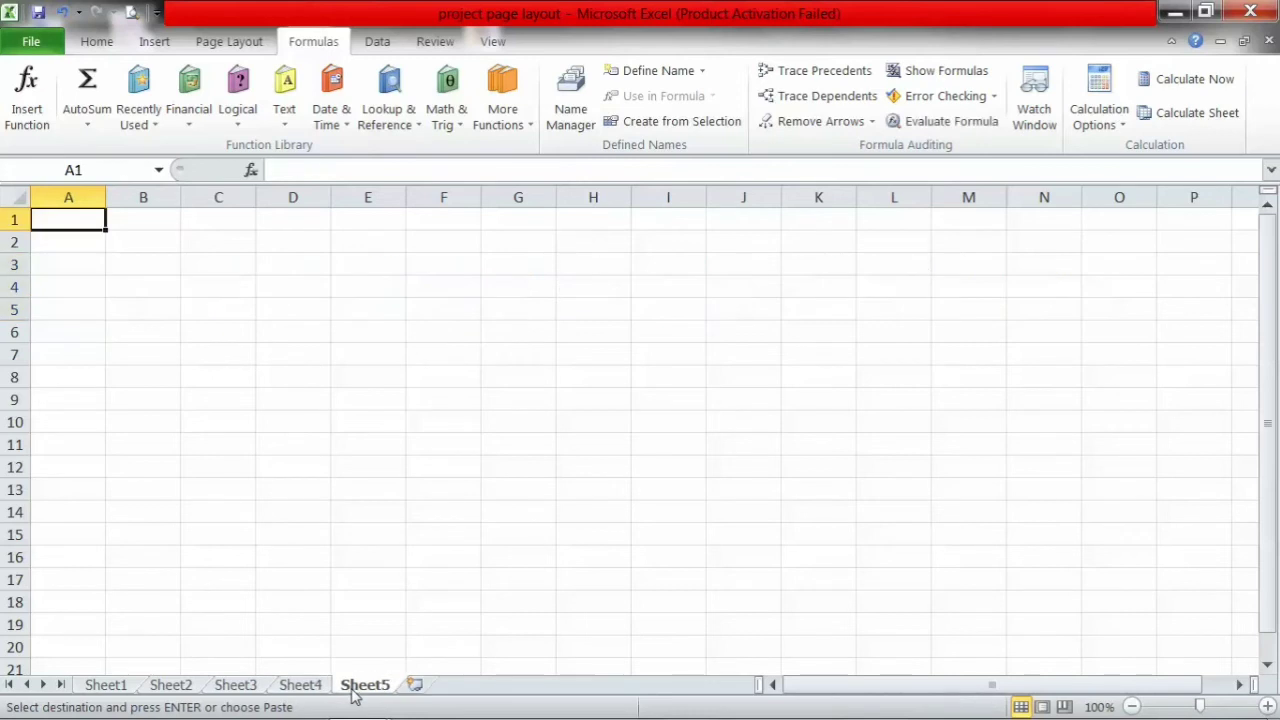
pyautogui.click(67, 332)
pyautogui.press('Return')
# - Copy roll numbers 1123, 1124, 1126, 1129, 1131 and 1133 from Sheet4's row 3 and paste them starting at B6 on Sheet5
pyautogui.click(150, 331)
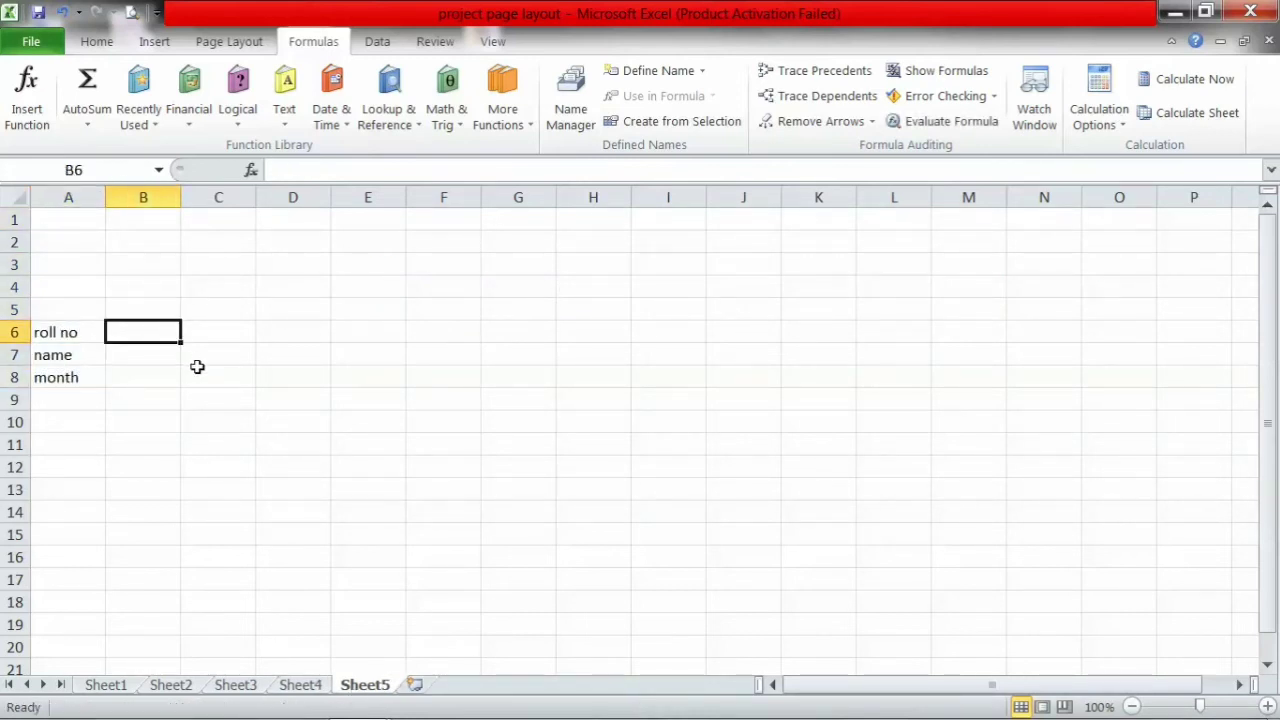
pyautogui.click(301, 688)
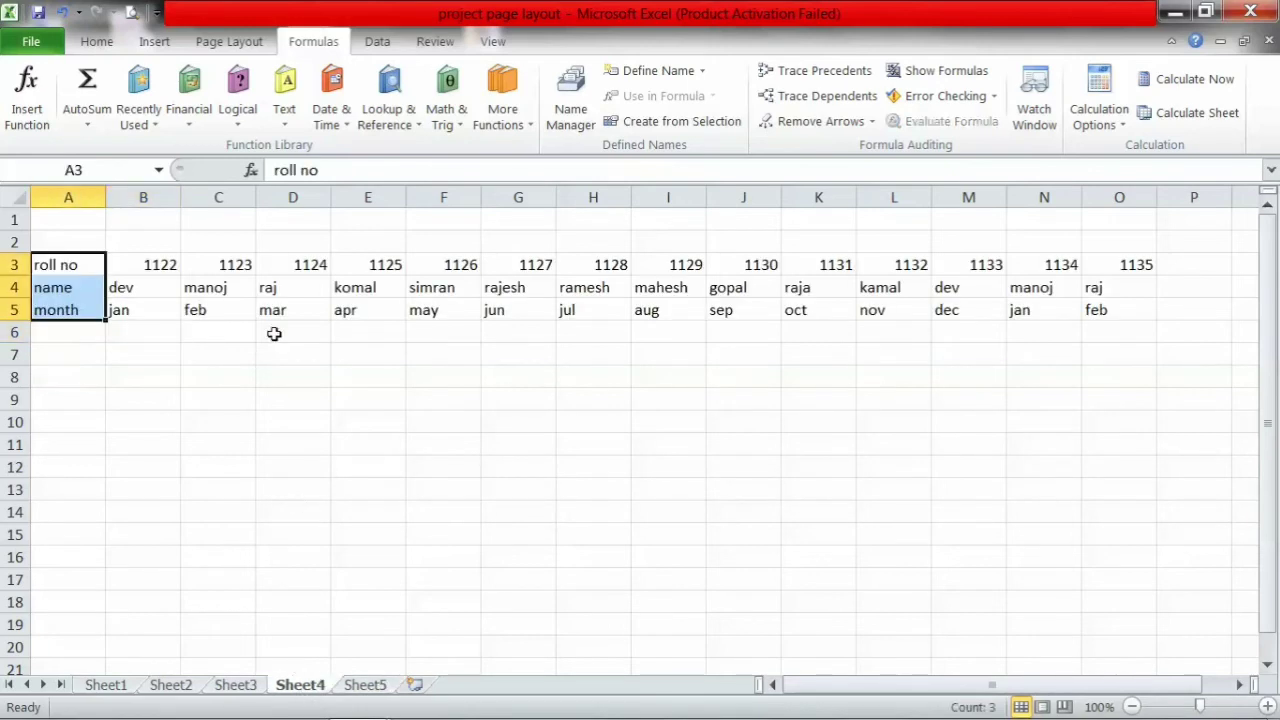
pyautogui.click(243, 263)
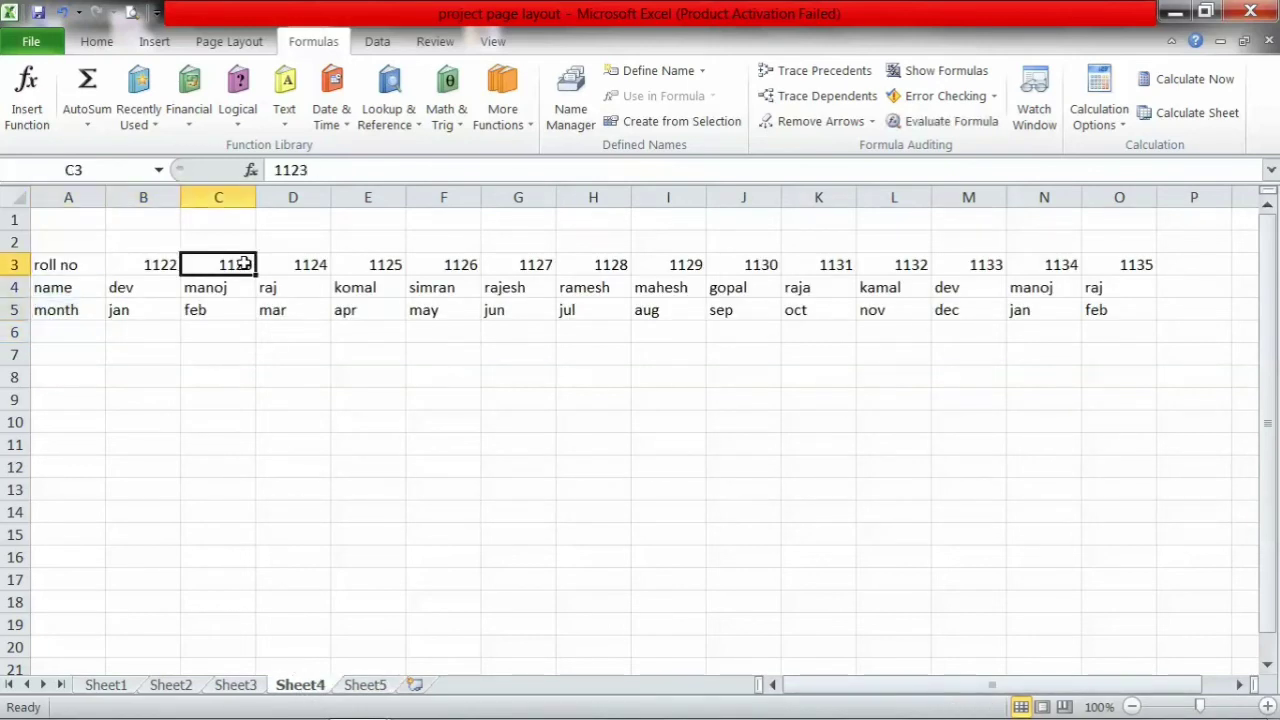
pyautogui.keyDown('ctrl'); pyautogui.click(303, 262); pyautogui.keyUp('ctrl')
pyautogui.keyDown('ctrl'); pyautogui.click(460, 263); pyautogui.keyUp('ctrl')
pyautogui.keyDown('ctrl'); pyautogui.click(652, 266); pyautogui.keyUp('ctrl')
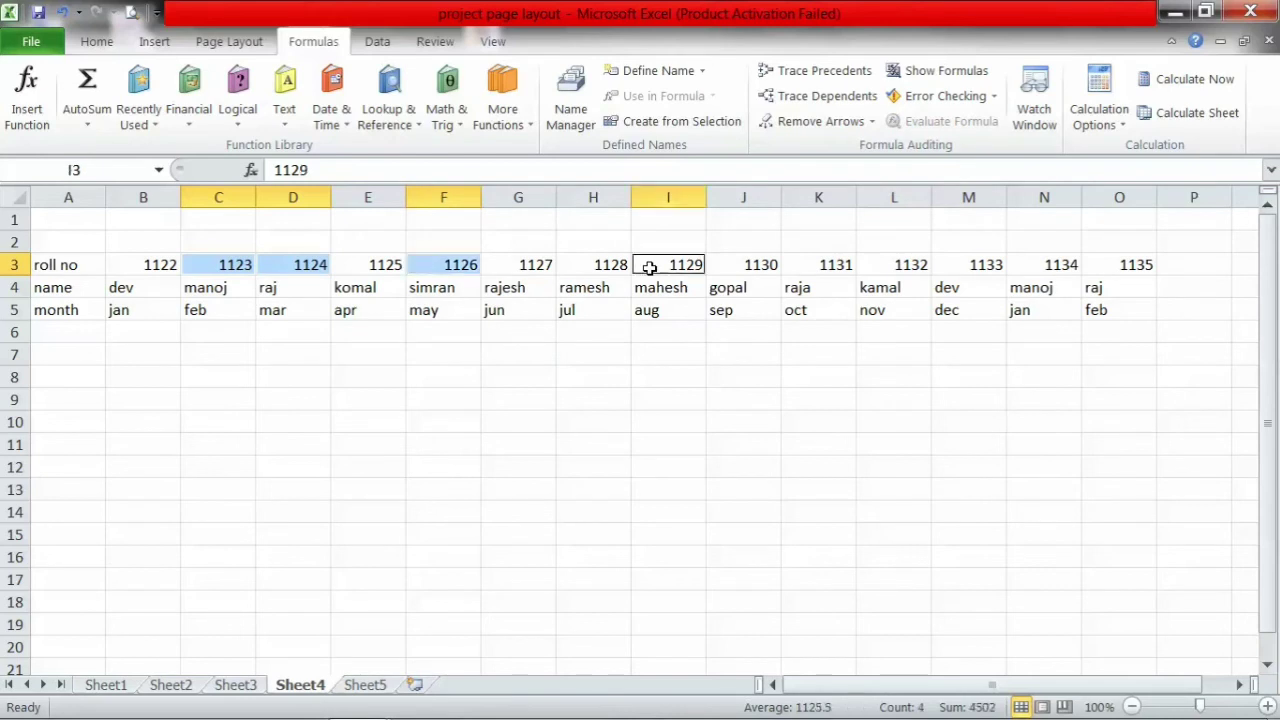
pyautogui.keyDown('ctrl'); pyautogui.click(840, 264); pyautogui.keyUp('ctrl')
pyautogui.keyDown('ctrl'); pyautogui.click(960, 265); pyautogui.keyUp('ctrl')
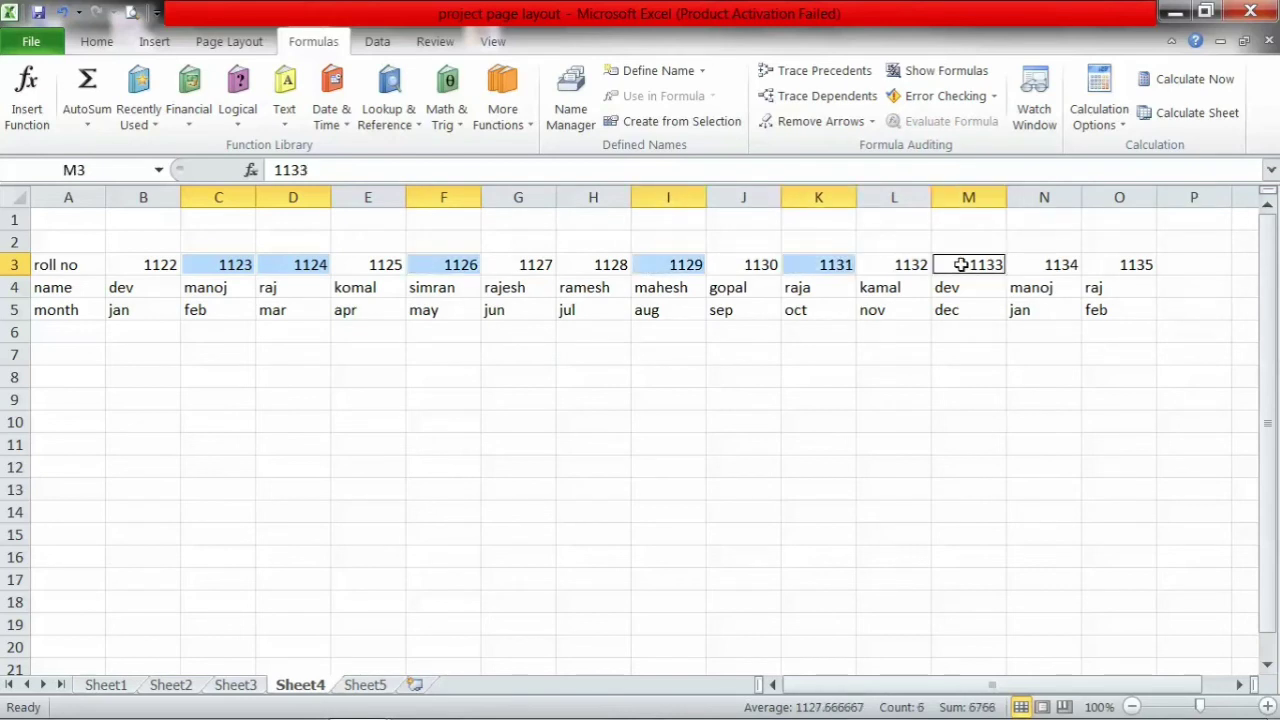
pyautogui.hotkey('ctrl', 'c')
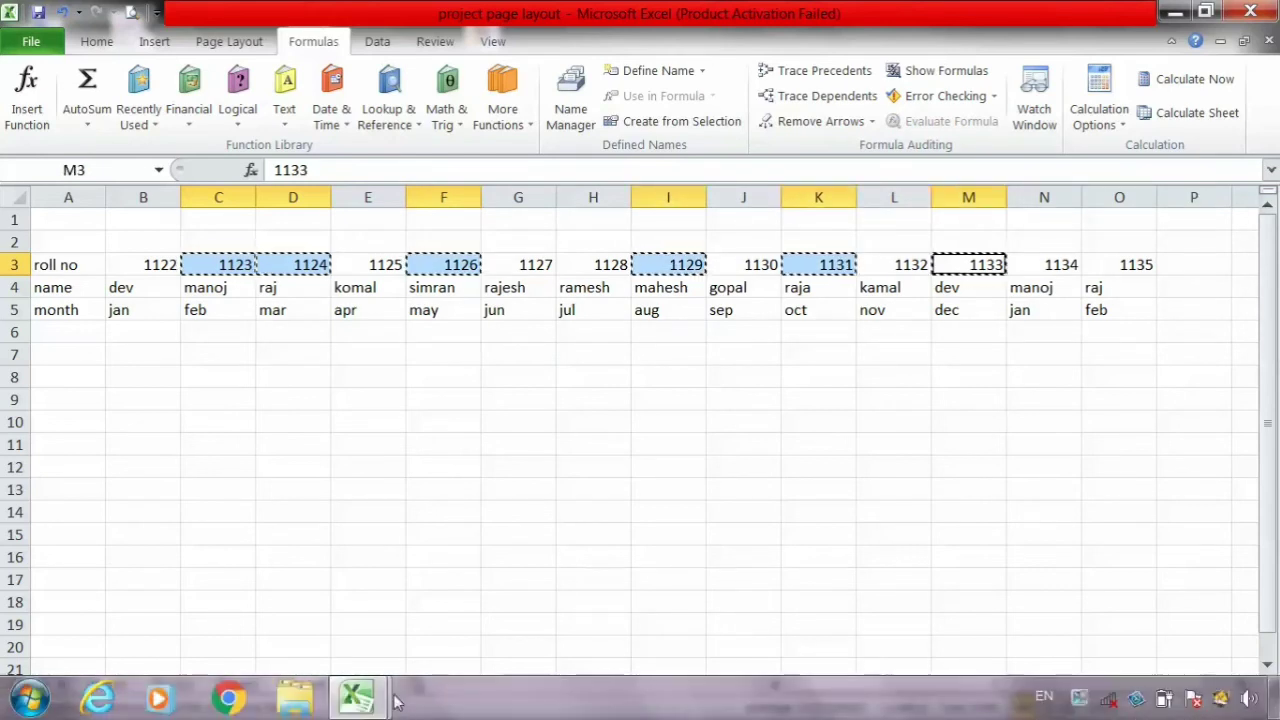
pyautogui.click(366, 685)
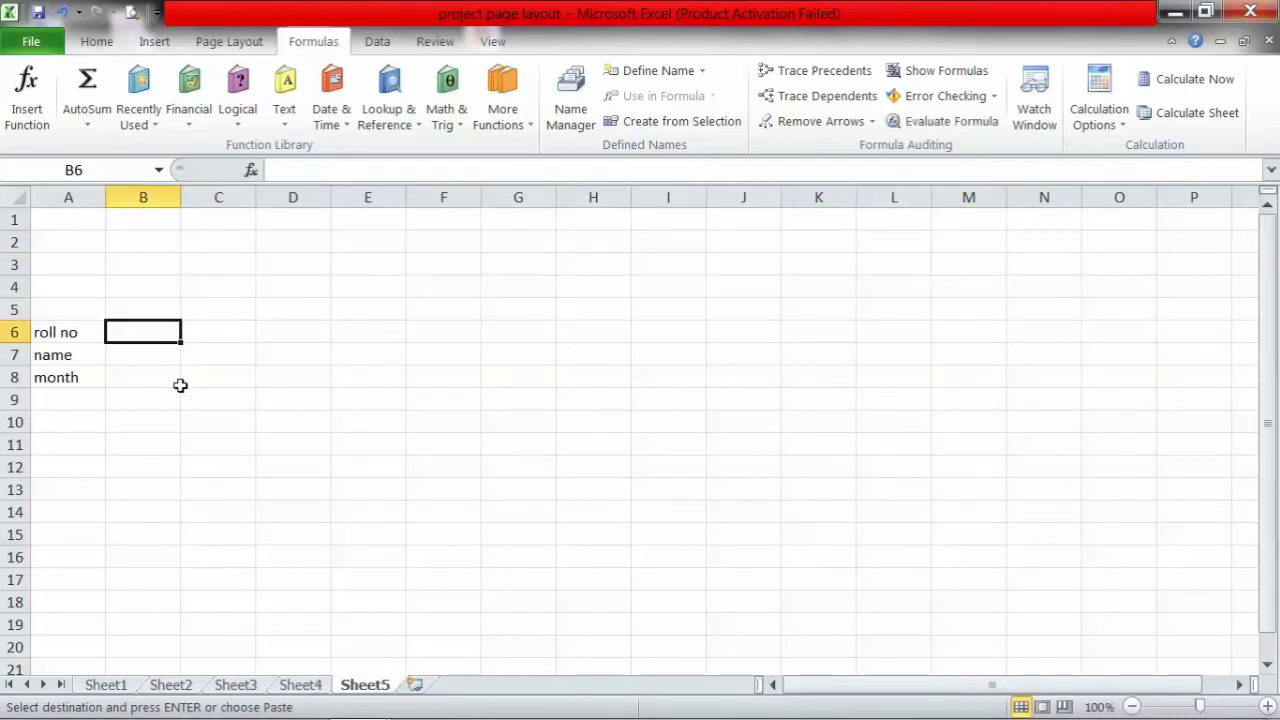
pyautogui.hotkey('ctrl', 'v')
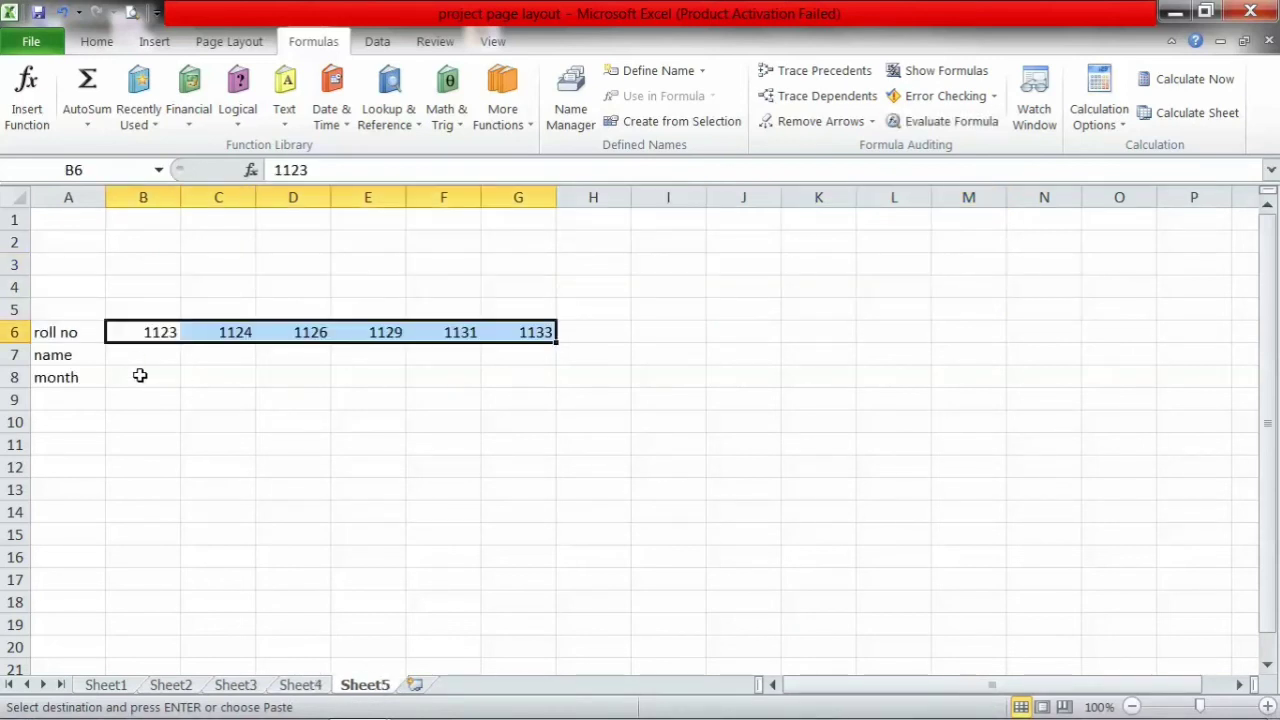
# - Insert the HLOOKUP function from the All category in C8, the month cell below roll number 1124
pyautogui.click(139, 351)
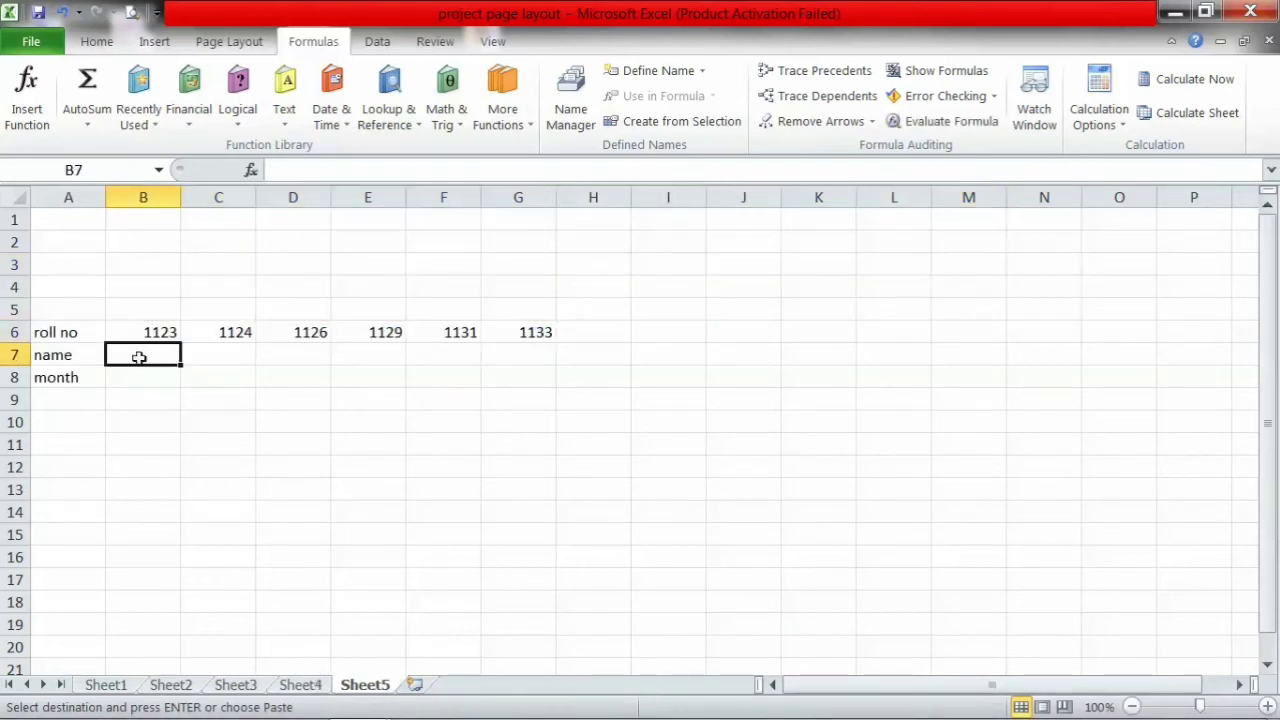
pyautogui.click(139, 375)
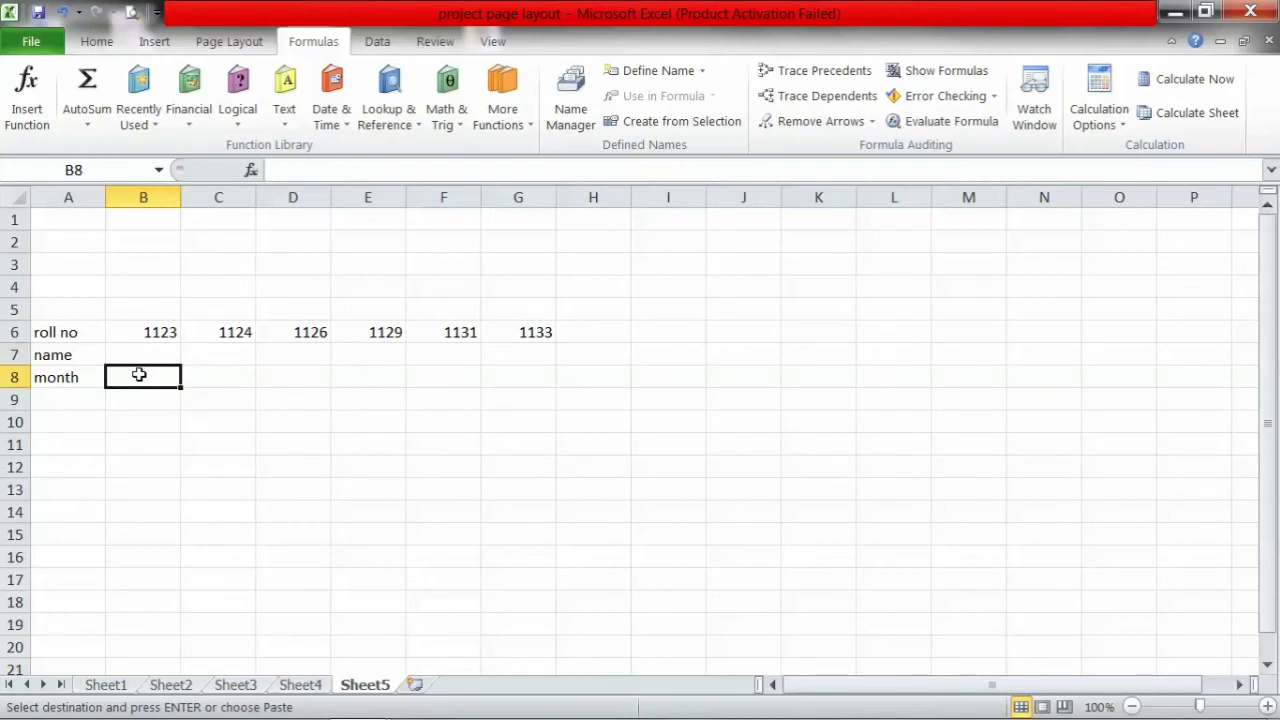
pyautogui.click(239, 375)
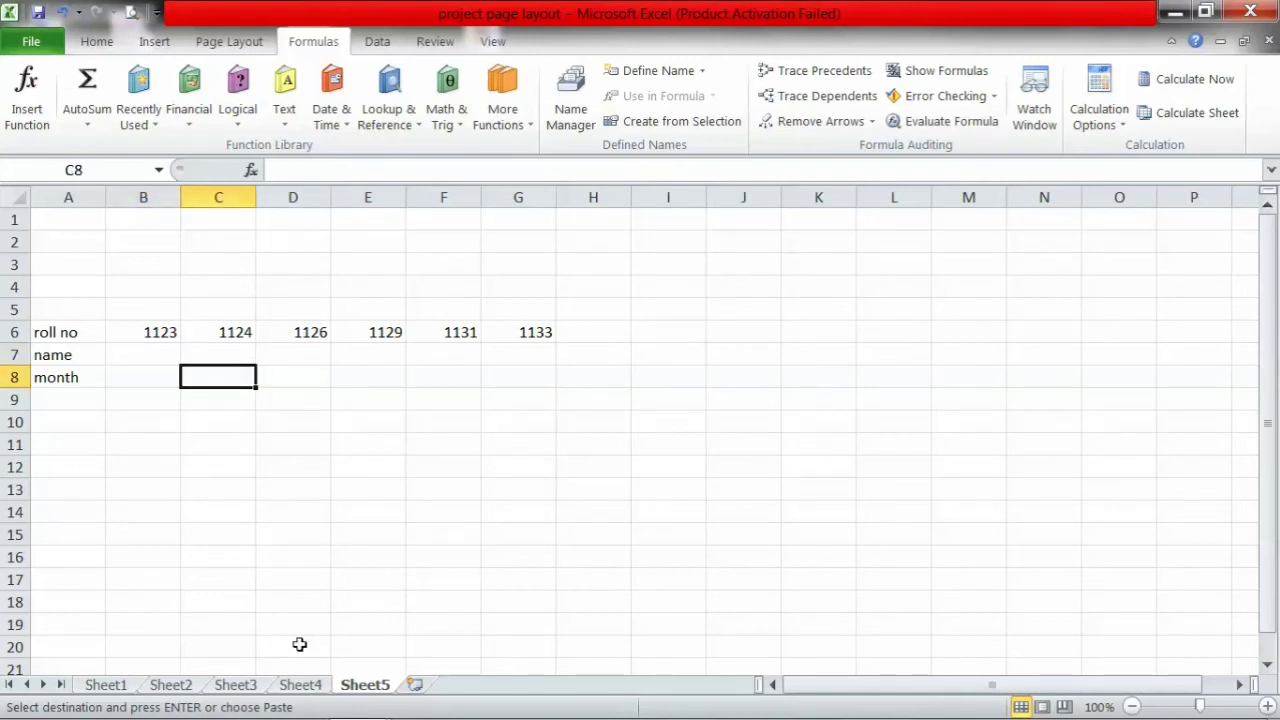
pyautogui.click(148, 128)
pyautogui.click(148, 128)
pyautogui.click(148, 128)
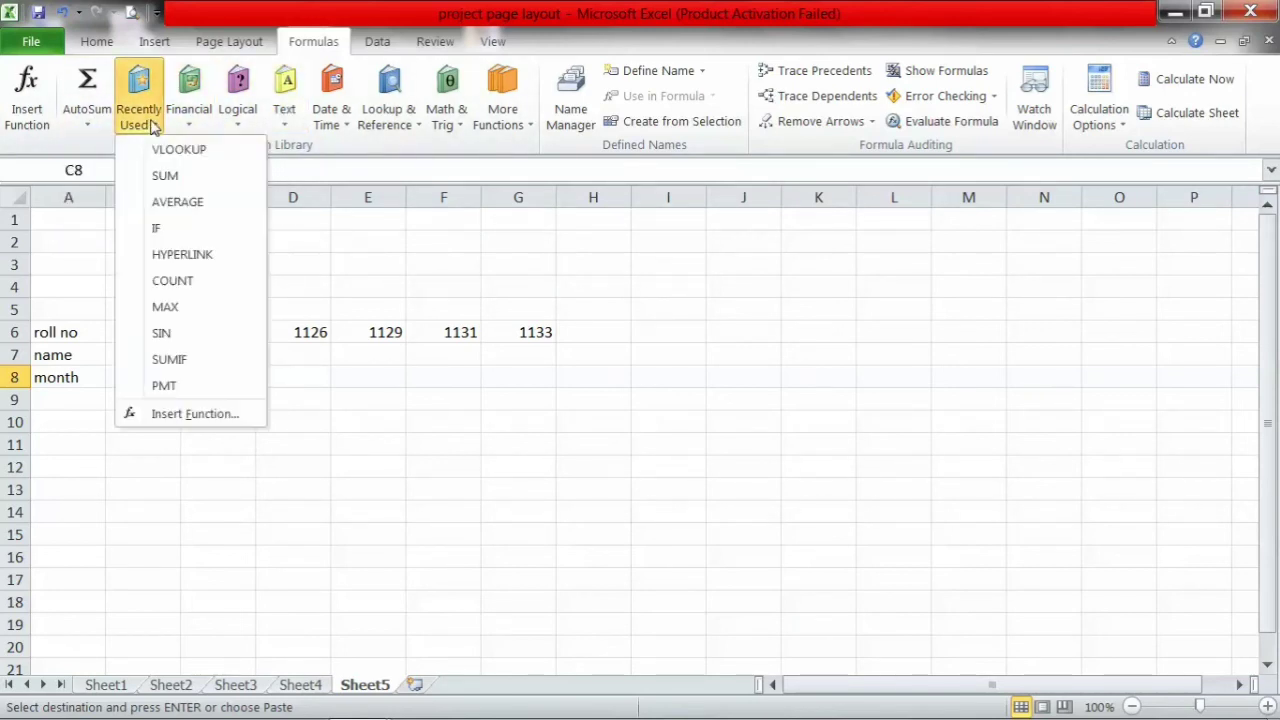
pyautogui.click(233, 424)
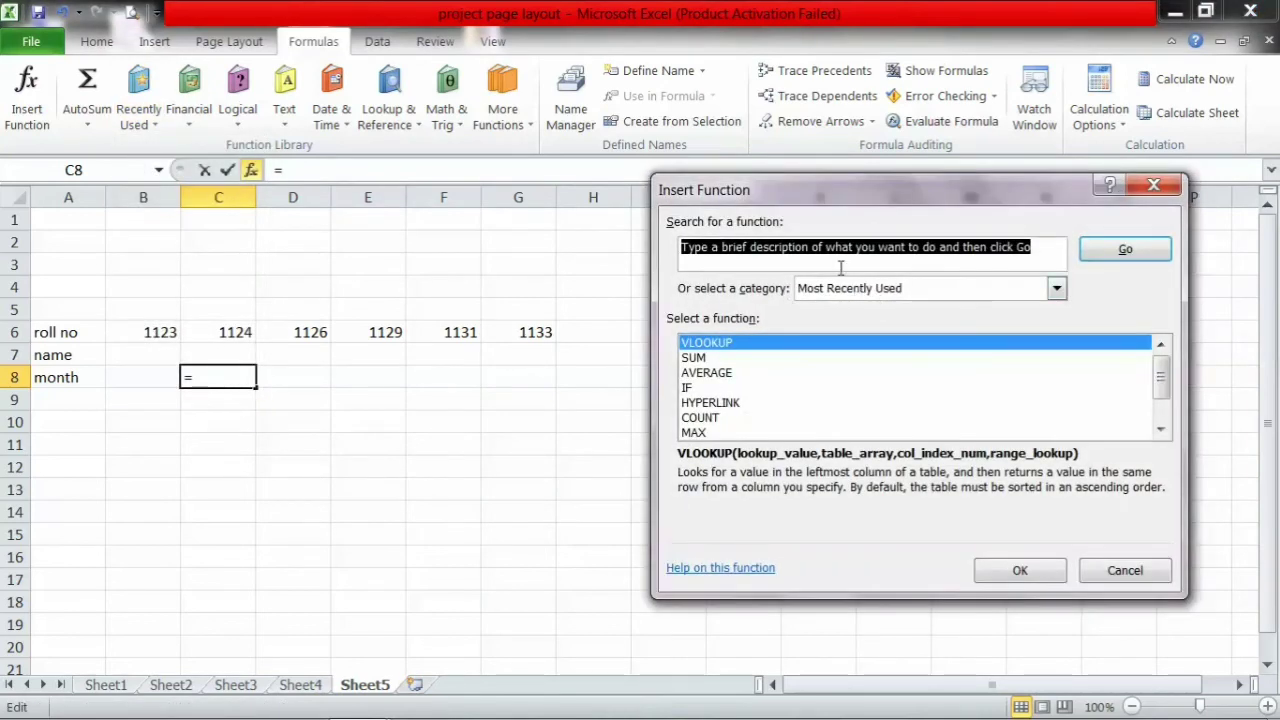
pyautogui.click(849, 289)
pyautogui.click(845, 318)
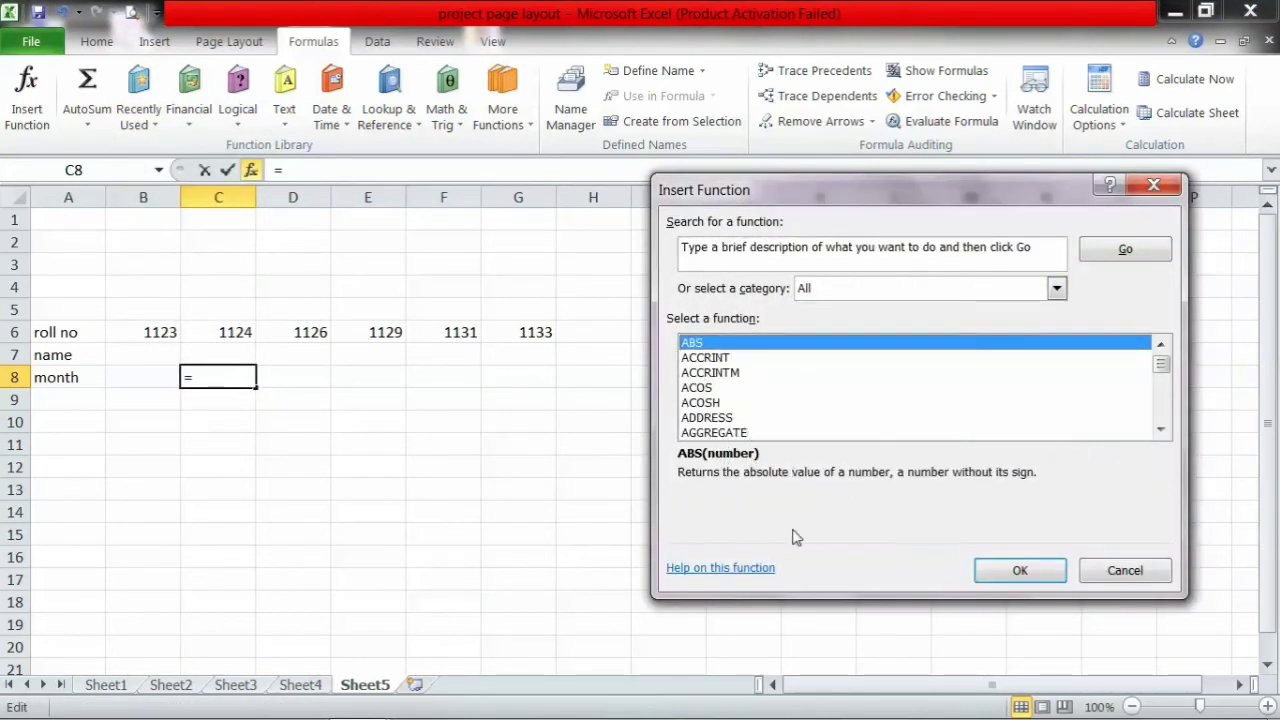
pyautogui.press('h')
pyautogui.press('l')
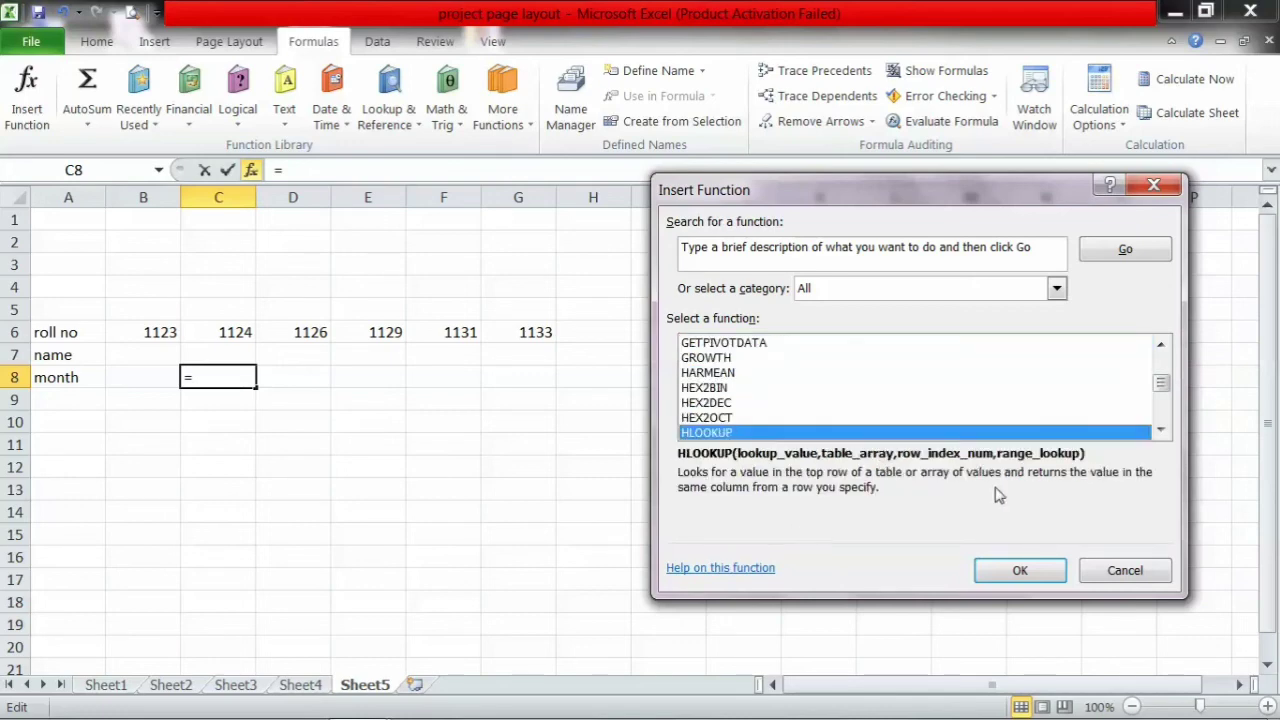
pyautogui.click(1052, 578)
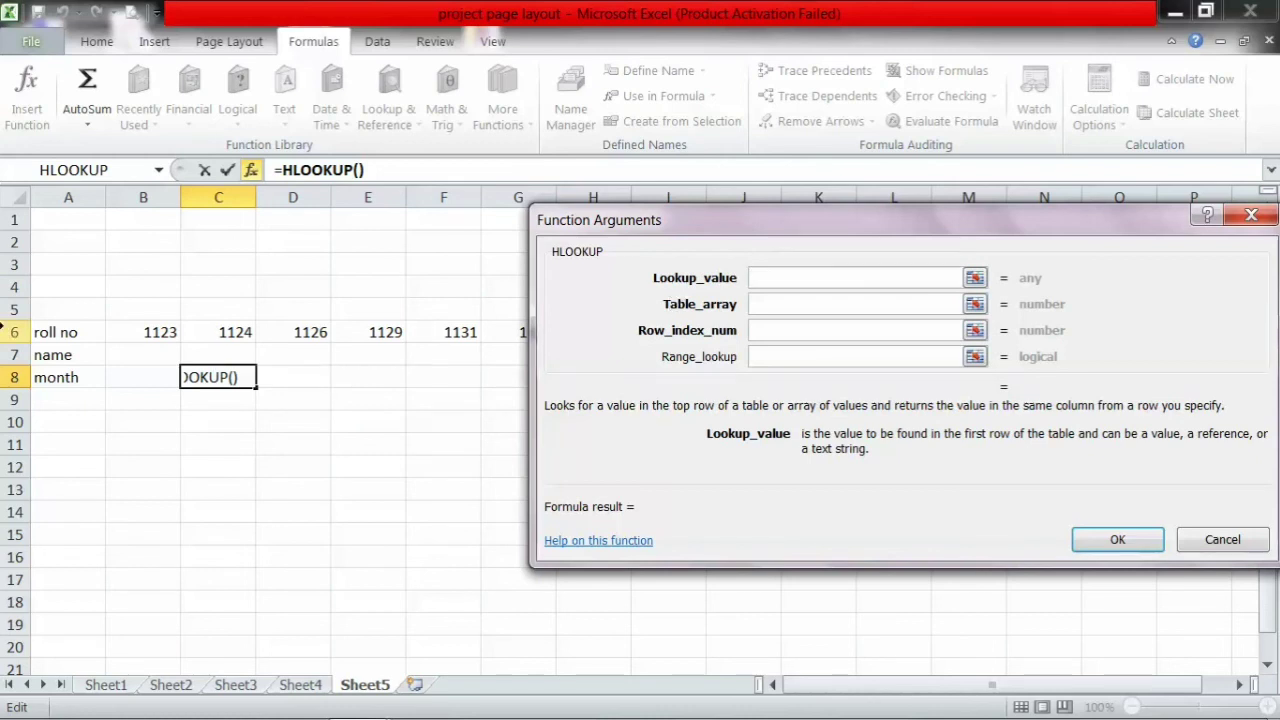
# - Set the HLOOKUP lookup value to the whole row 6 and the table array to rows 3:5 of Sheet4
pyautogui.click(18, 331)
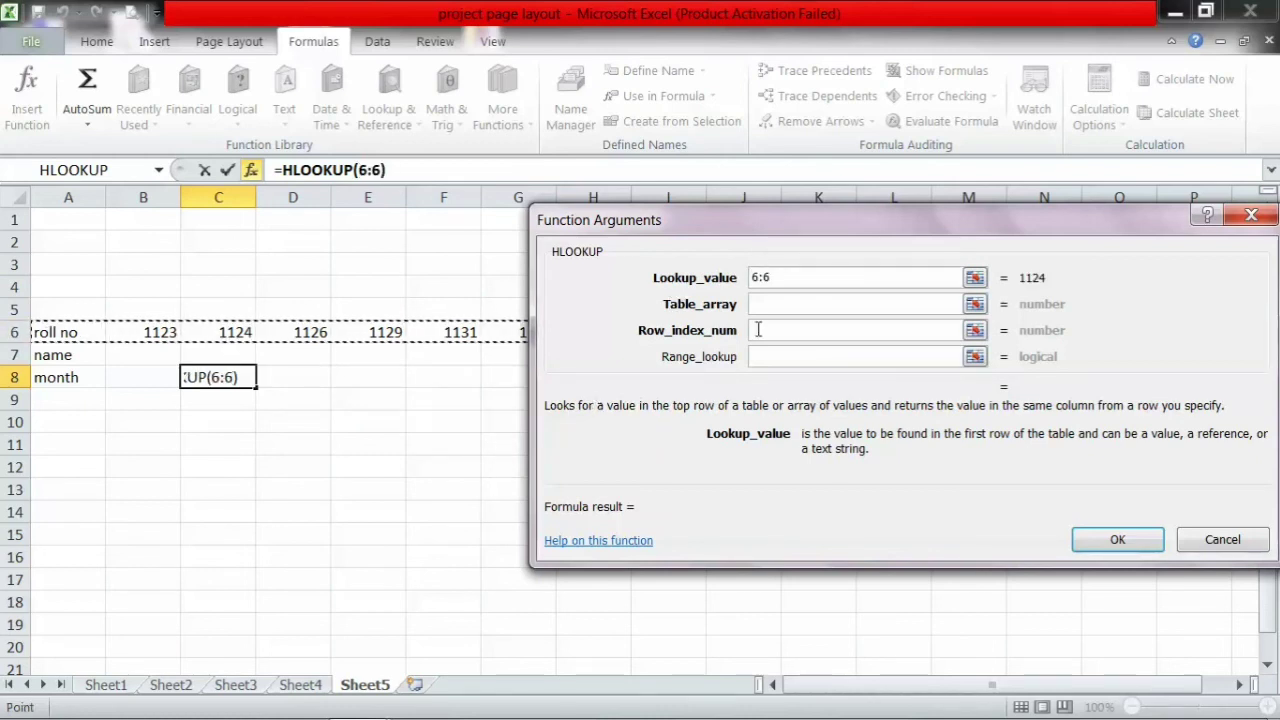
pyautogui.click(806, 303)
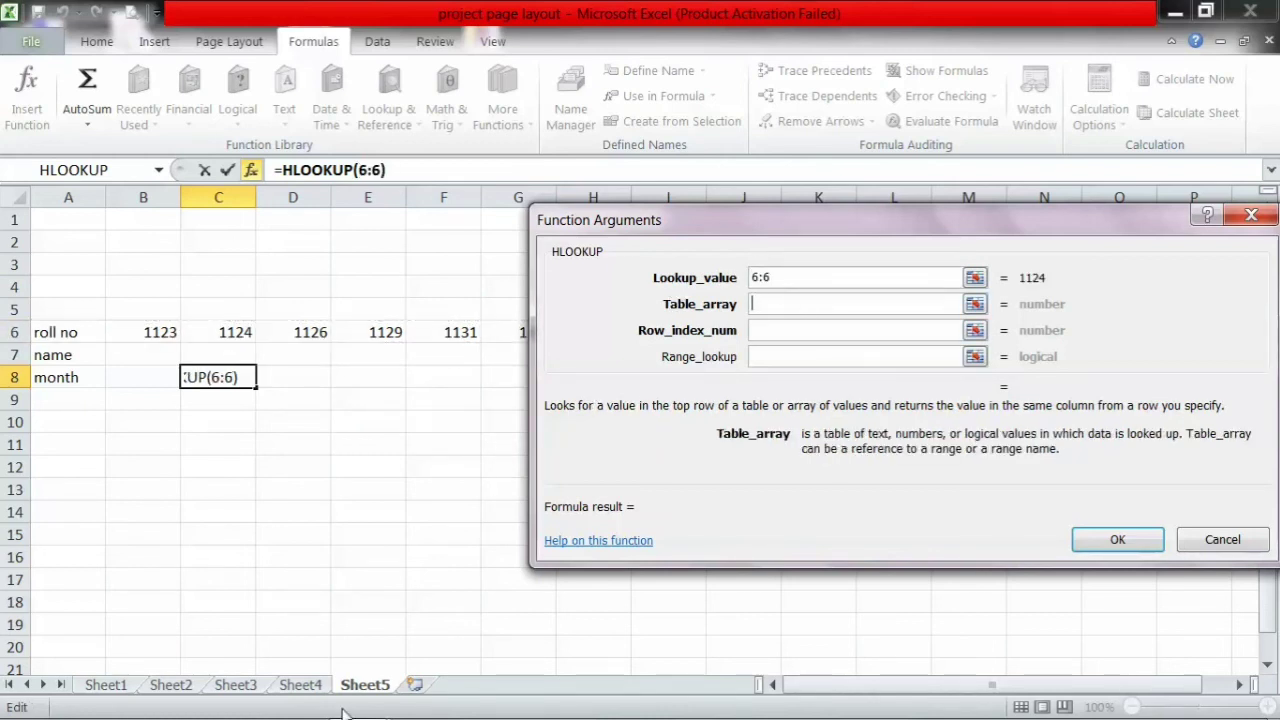
pyautogui.click(302, 685)
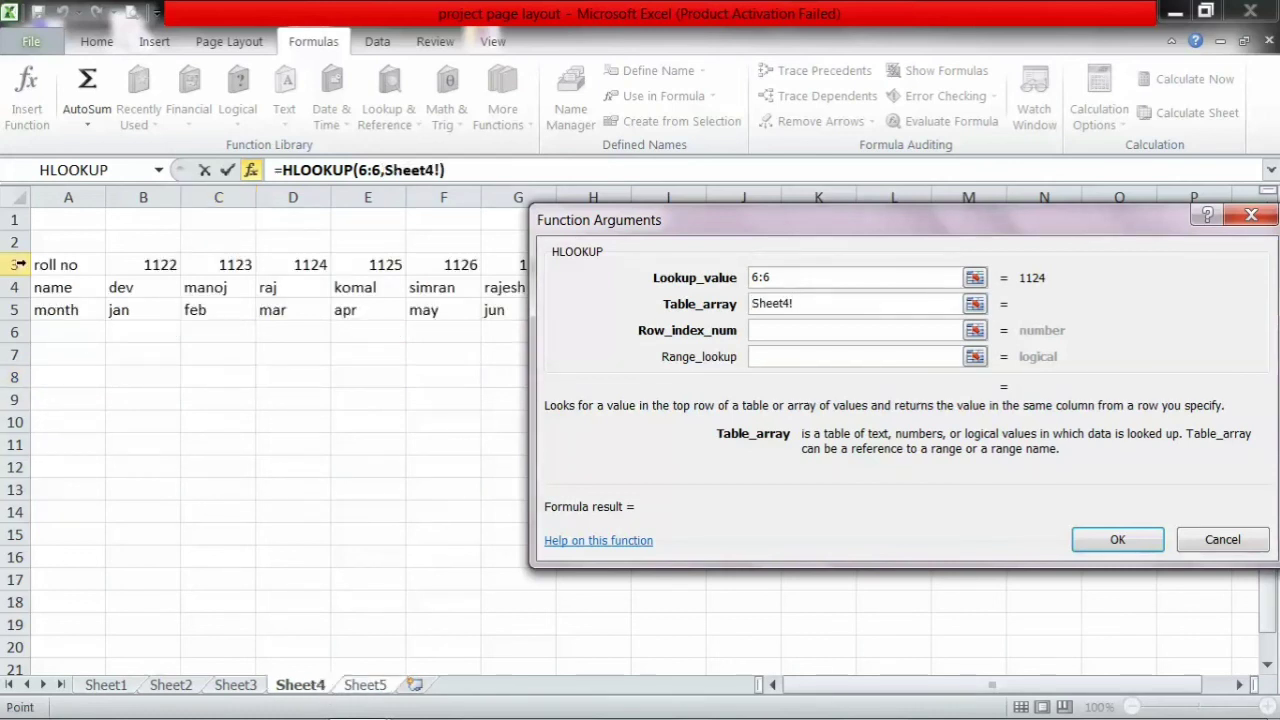
pyautogui.moveTo(18, 263); pyautogui.dragTo(15, 310)
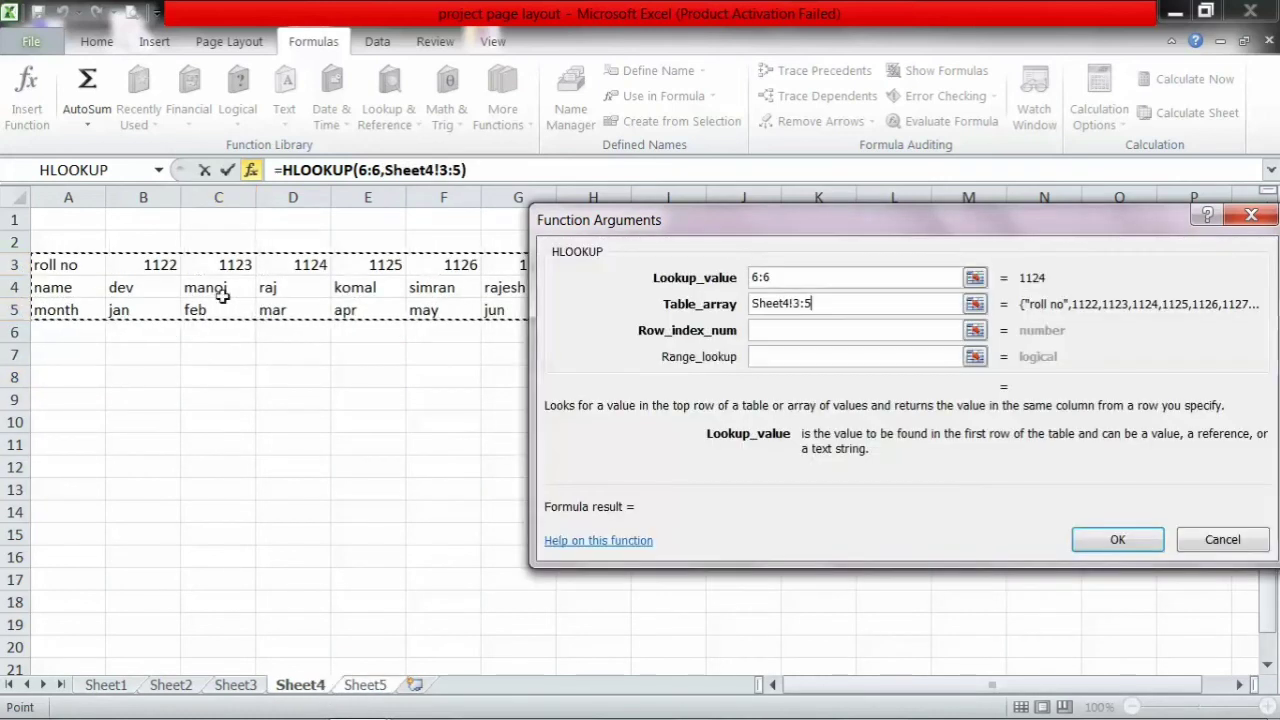
# - Complete the HLOOKUP in C8 with row index number 3 and range lookup 0 for an exact match
pyautogui.click(780, 331)
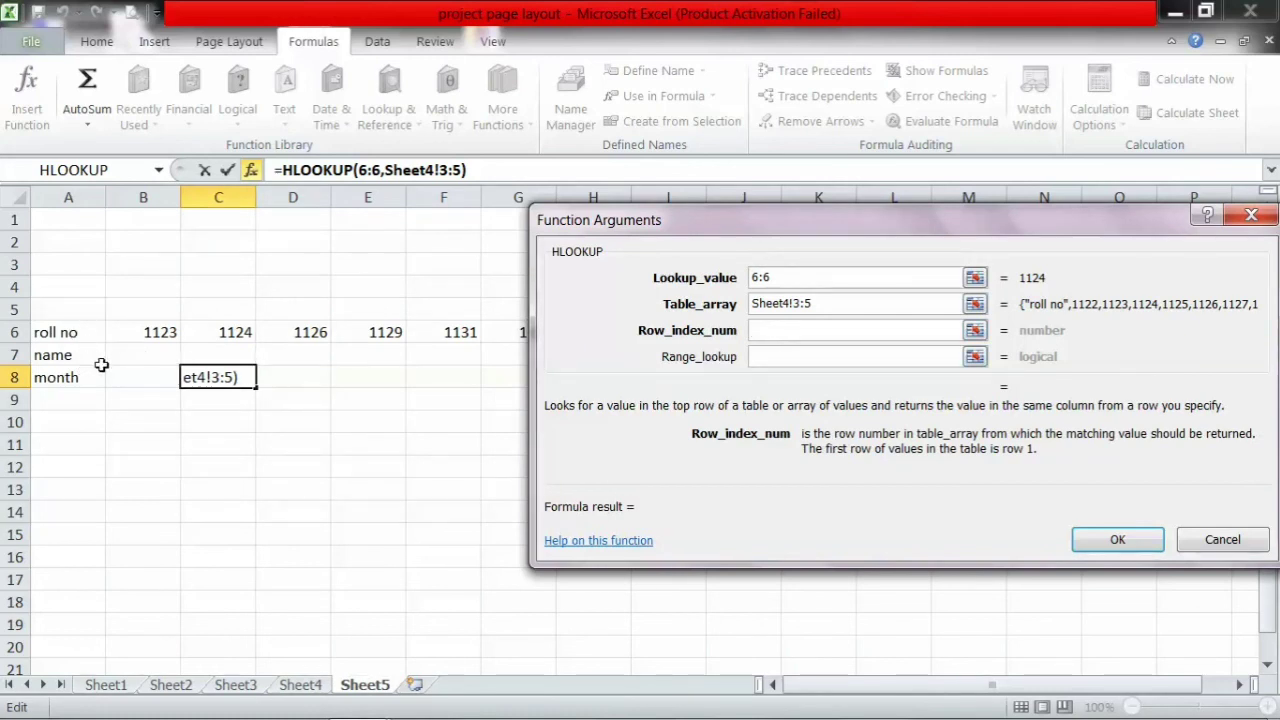
pyautogui.write('3')
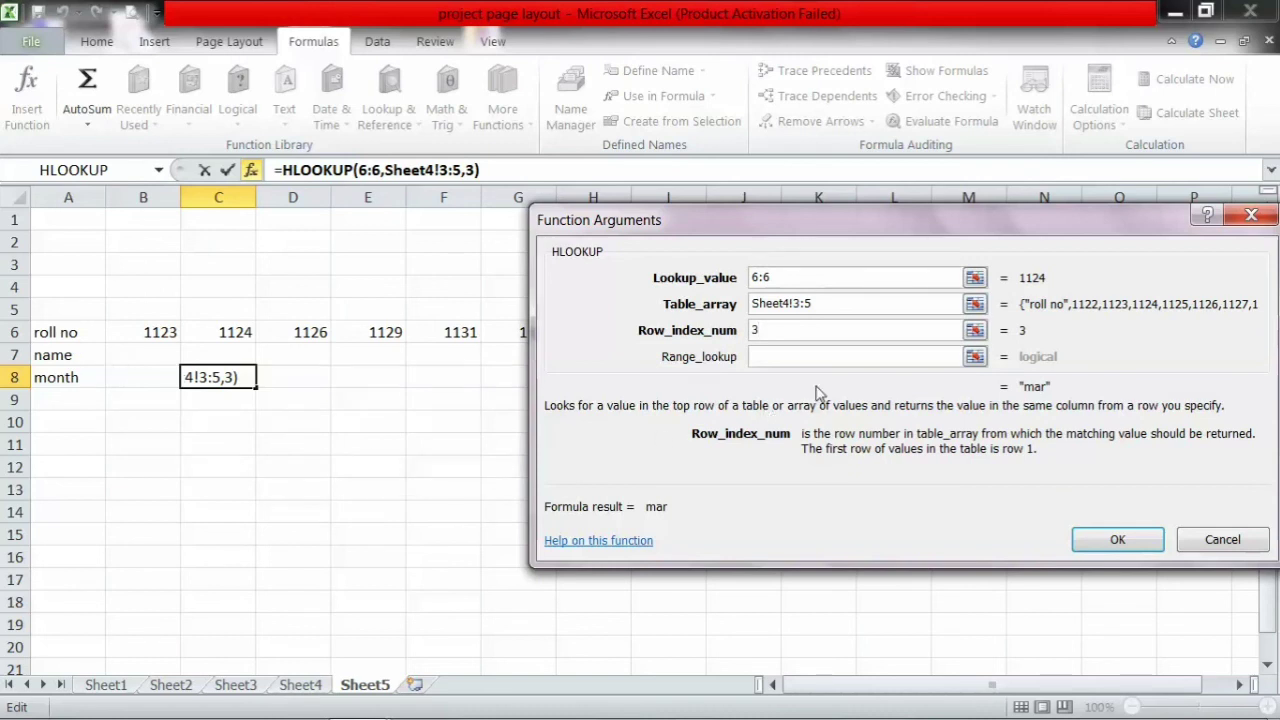
pyautogui.click(786, 351)
pyautogui.write('0')
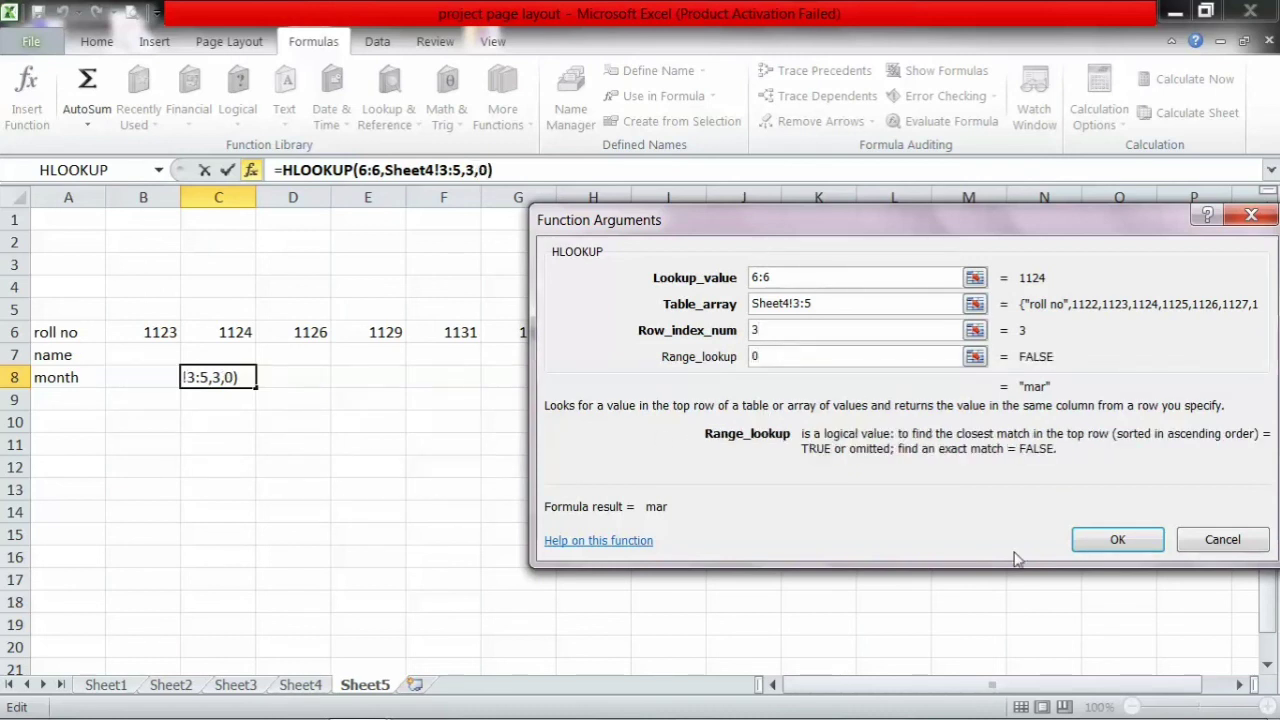
pyautogui.click(1117, 541)
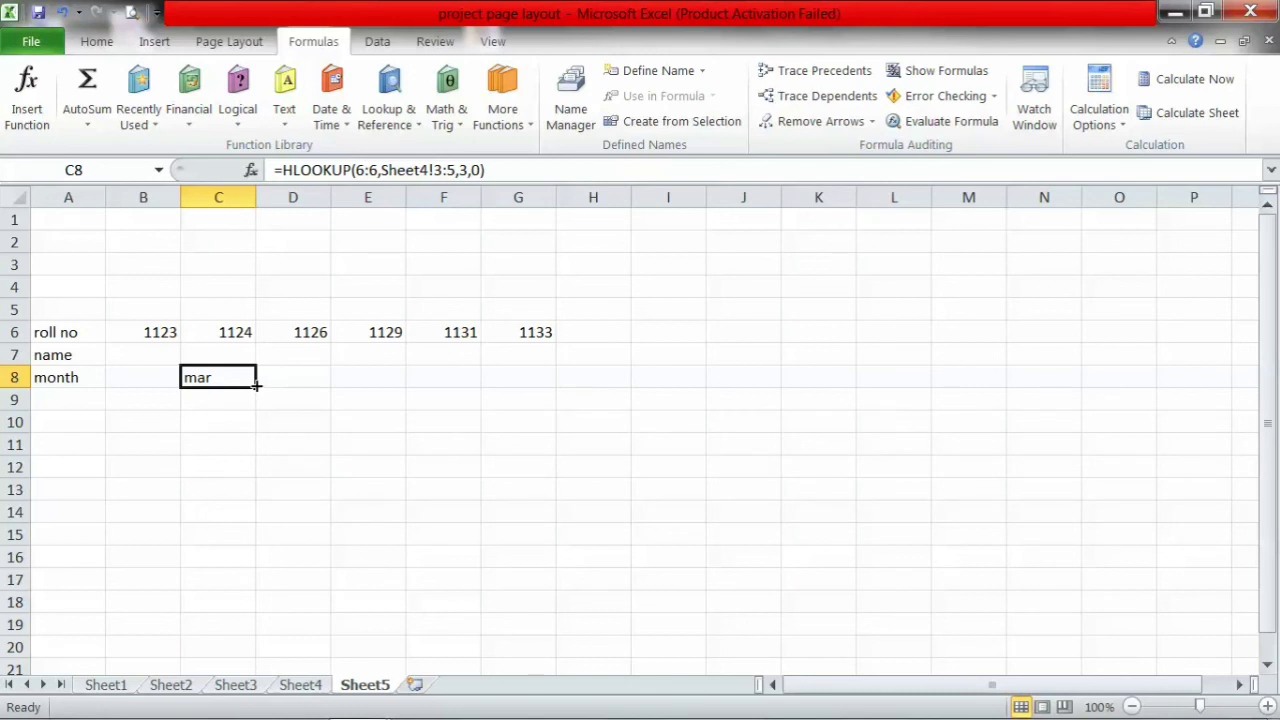
# - Fill the month formula from C8 across to H8 and enter roll number 1134 in H6
pyautogui.moveTo(256, 384); pyautogui.dragTo(640, 424)
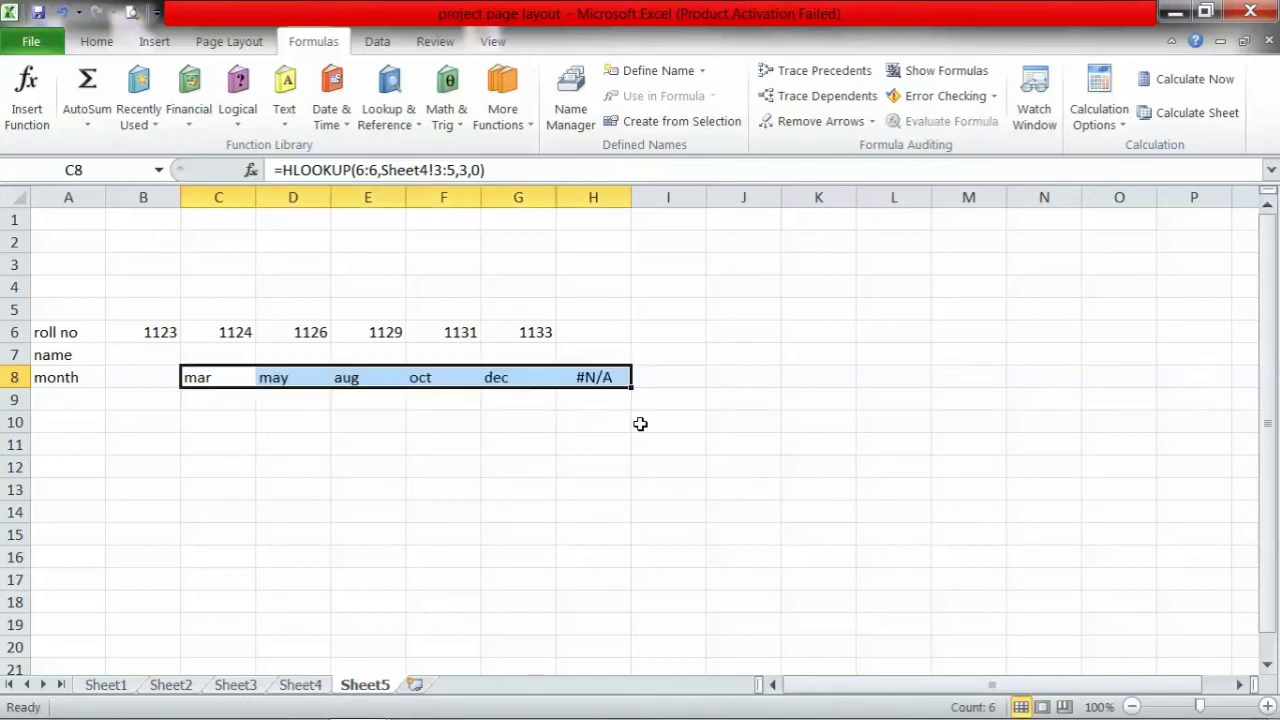
pyautogui.click(587, 325)
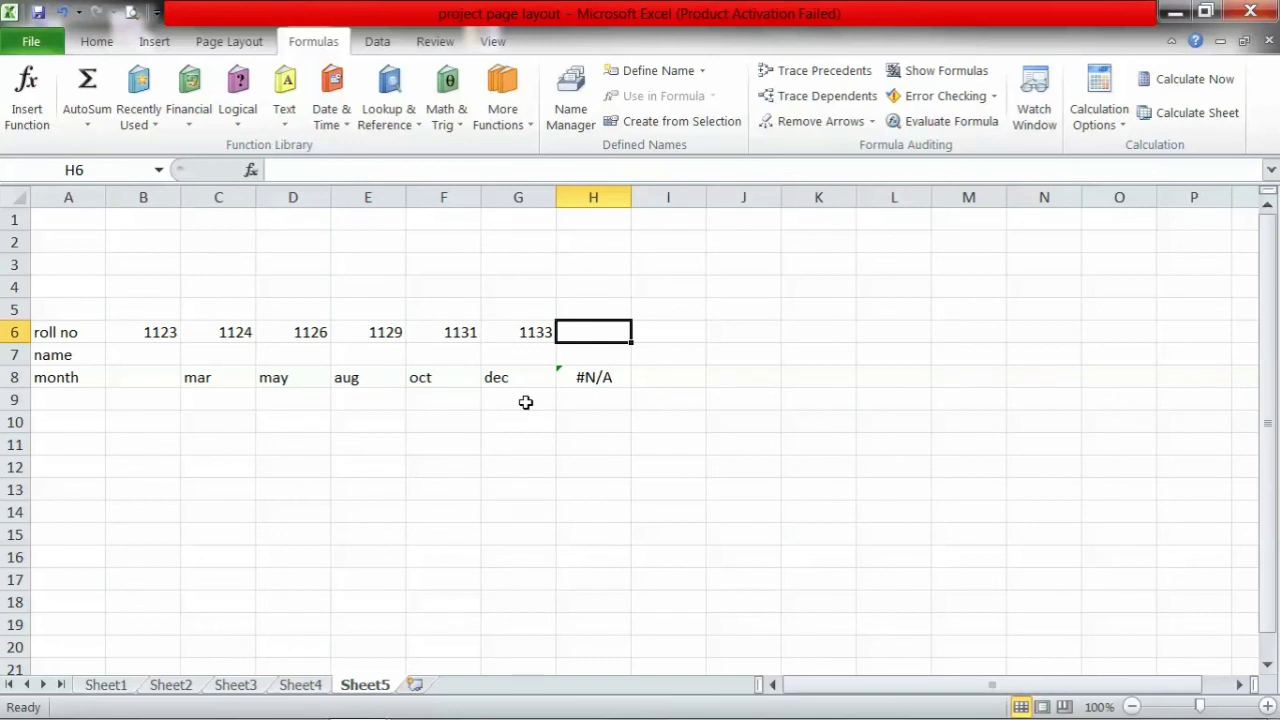
pyautogui.write('1134')
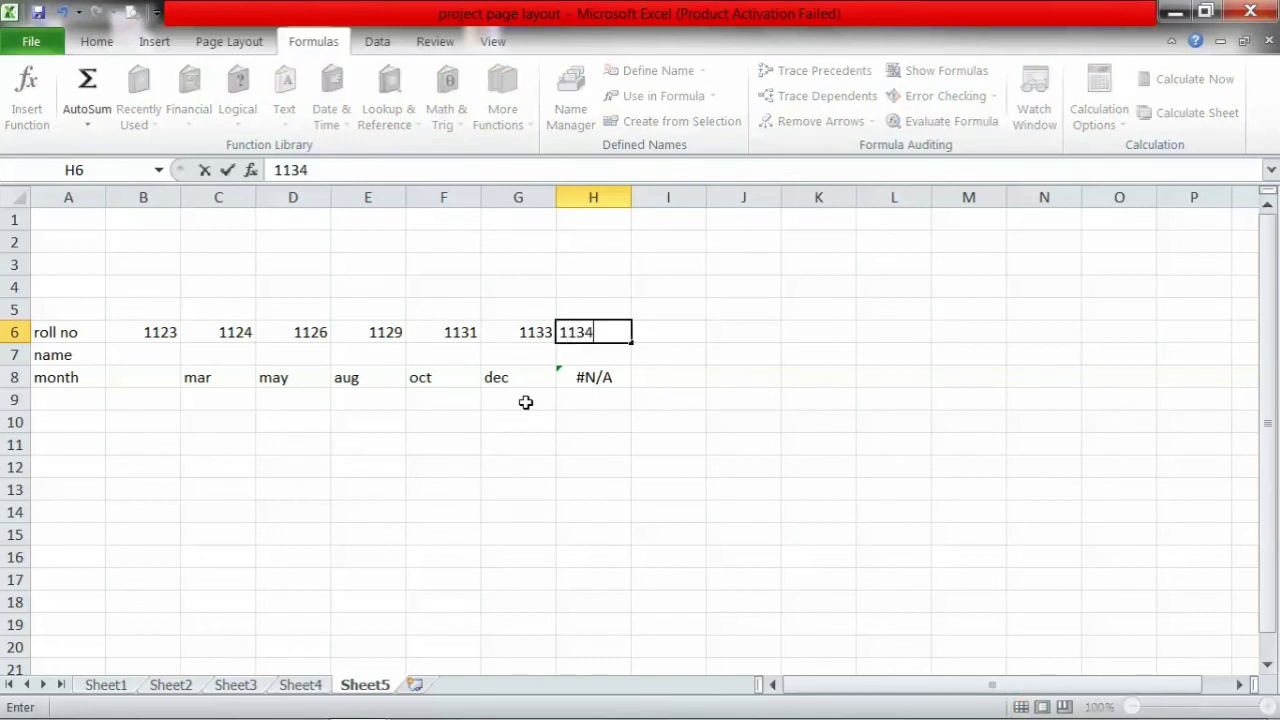
pyautogui.press('Return')
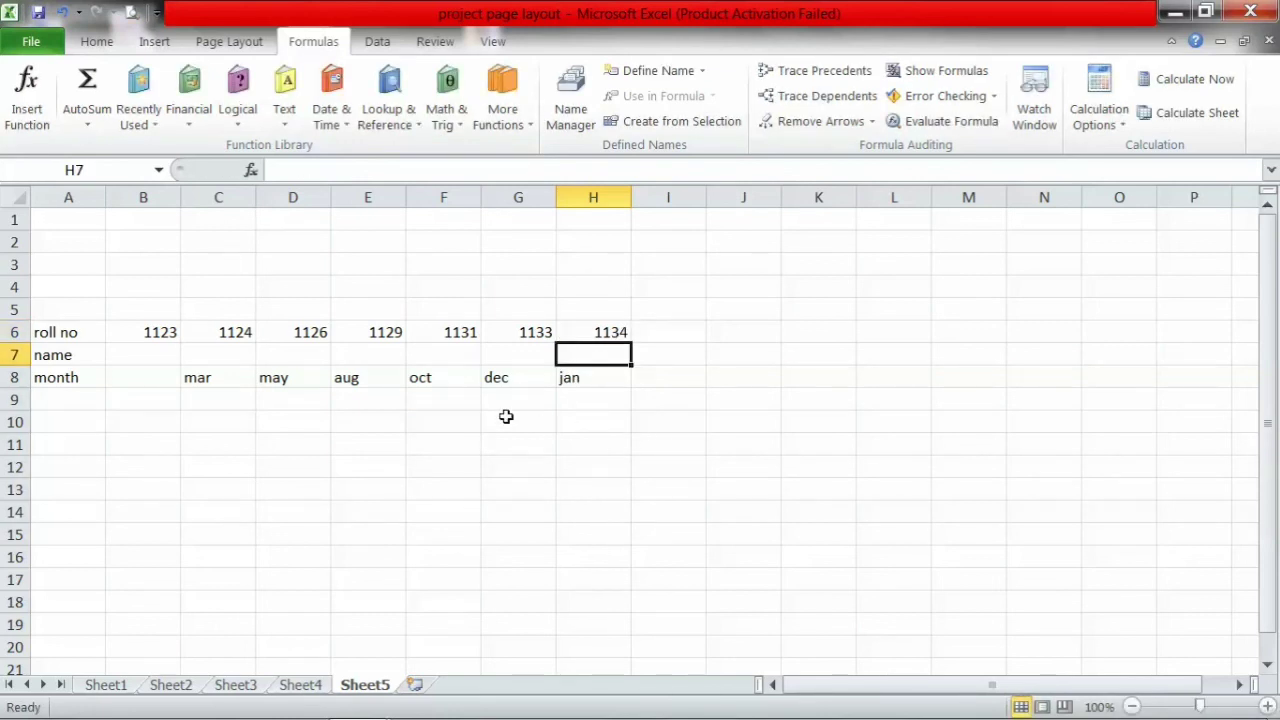